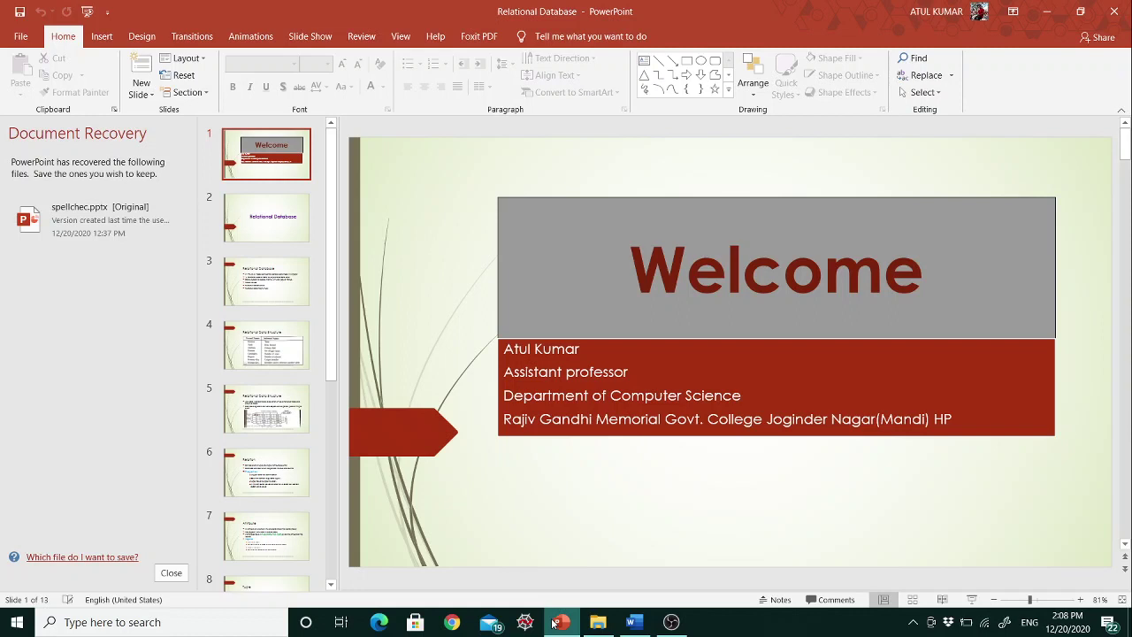
# Step: Switch to the blank Word document and write "From" on its second line as the letter's opening
pyautogui.click(629, 630)
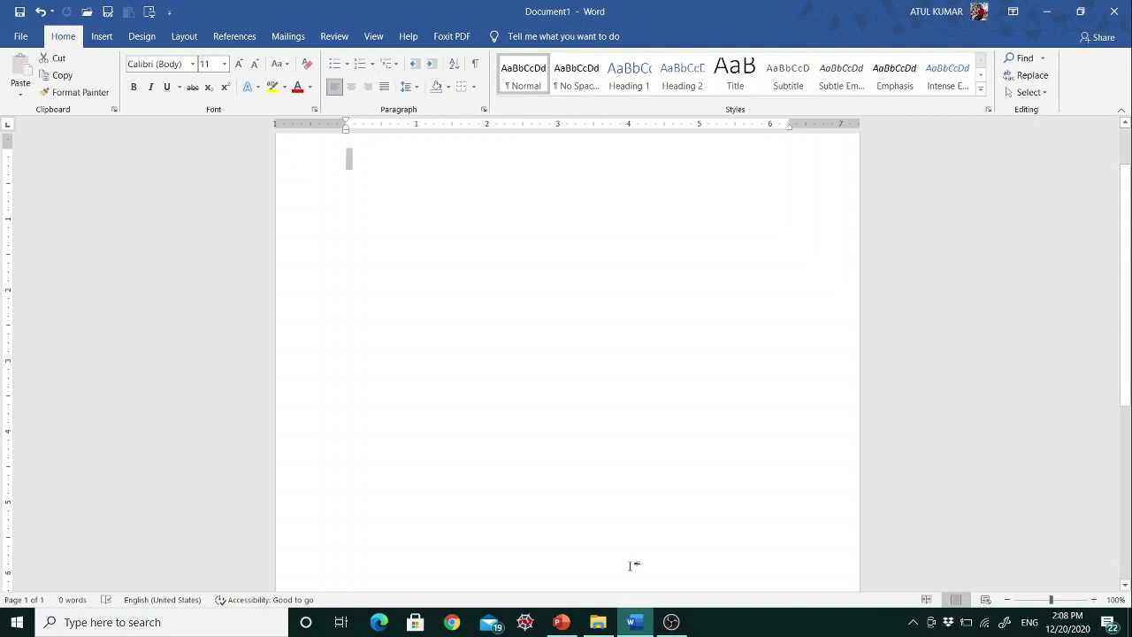
pyautogui.click(287, 36)
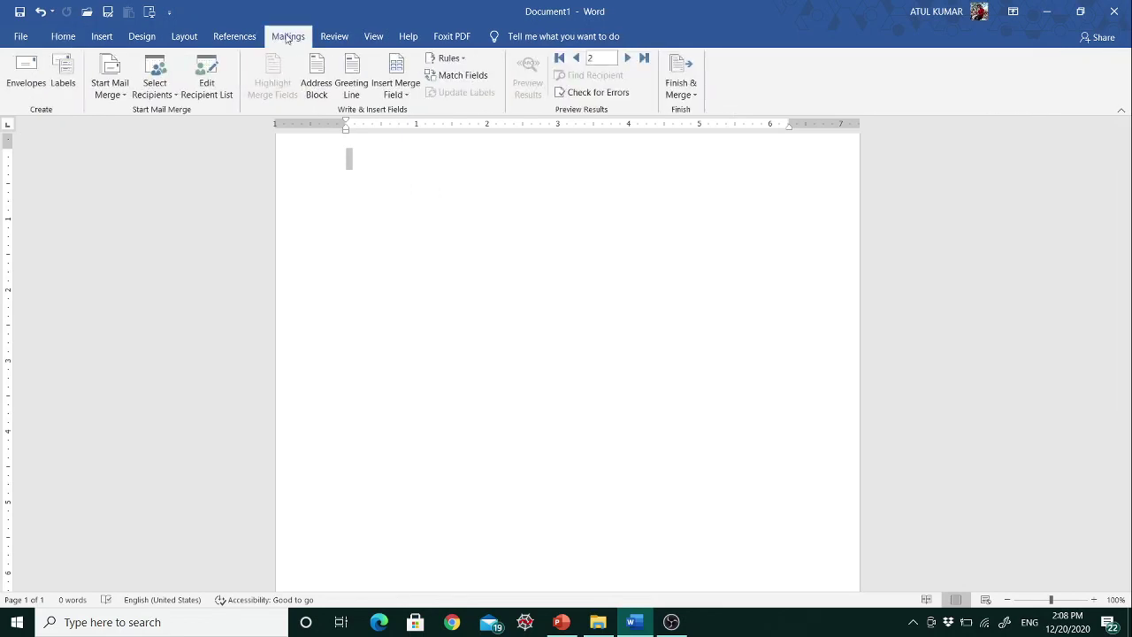
pyautogui.click(353, 161)
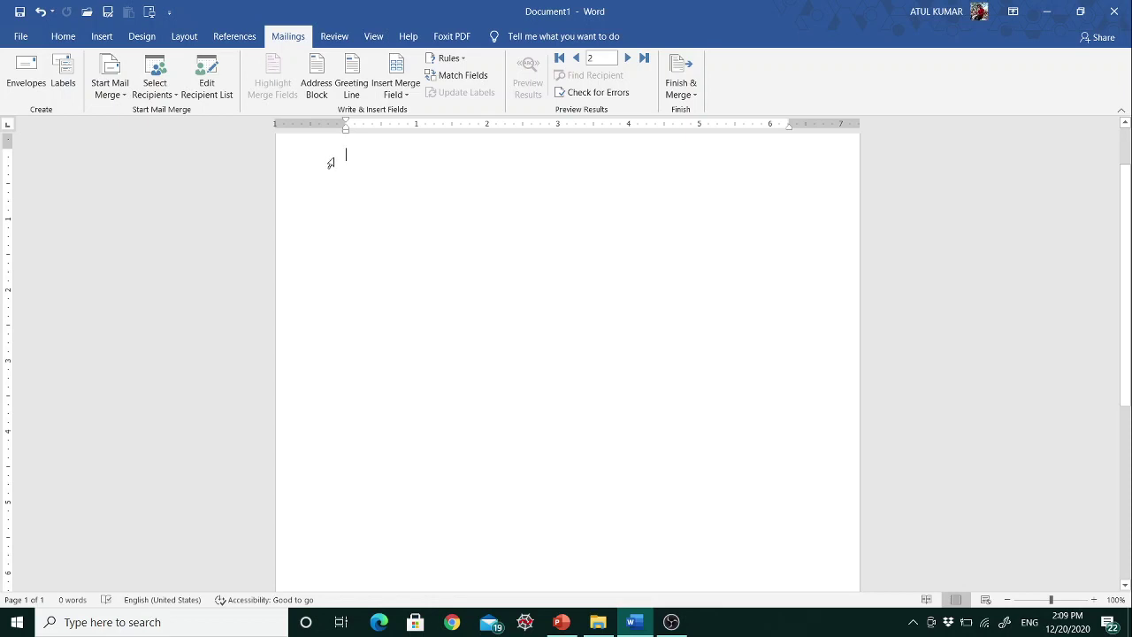
pyautogui.press('Return')
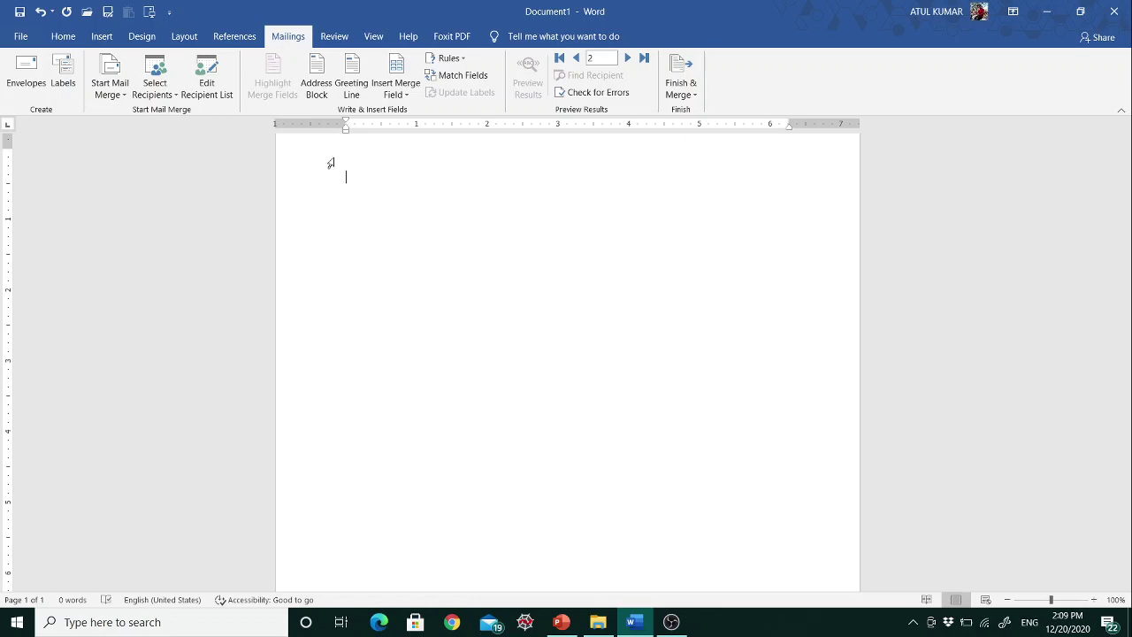
pyautogui.write('T')
pyautogui.press('BackSpace')
pyautogui.write('Fr')
pyautogui.write('om ')
# Step: Write the sender line "R.G.M. Govt College, Joginder Nagar" below "From"
pyautogui.write('R')
pyautogui.write('>g>')
pyautogui.press('BackSpace')
pyautogui.press('BackSpace')
pyautogui.press('BackSpace')
pyautogui.write('>G')
pyautogui.press('BackSpace')
pyautogui.press('BackSpace')
pyautogui.write('.G.M. Go')
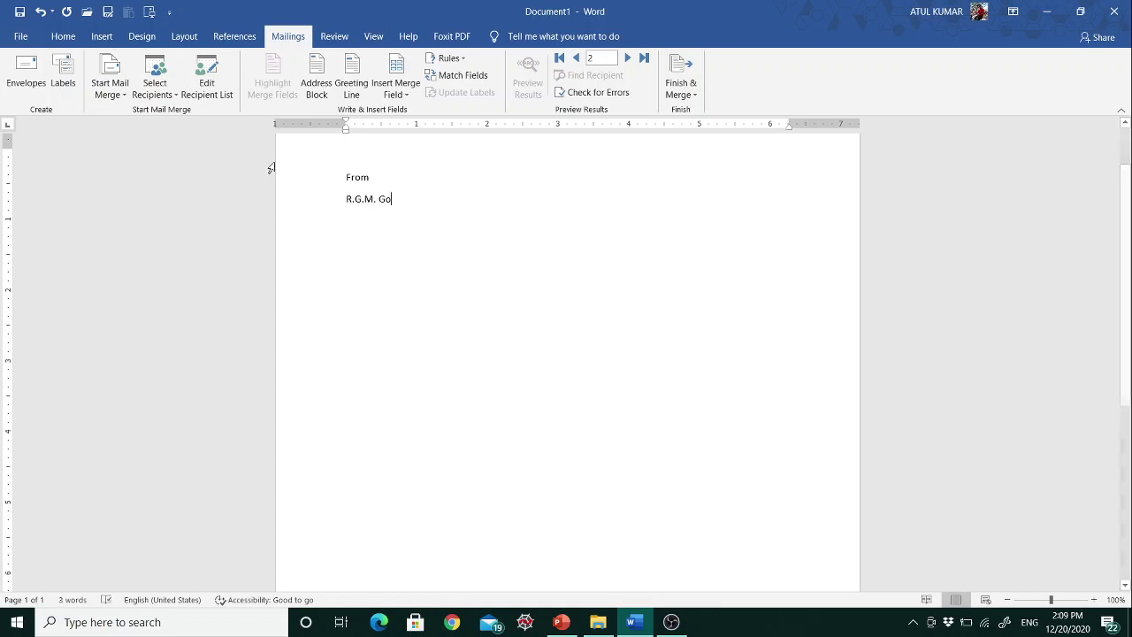
pyautogui.write('vt College ')
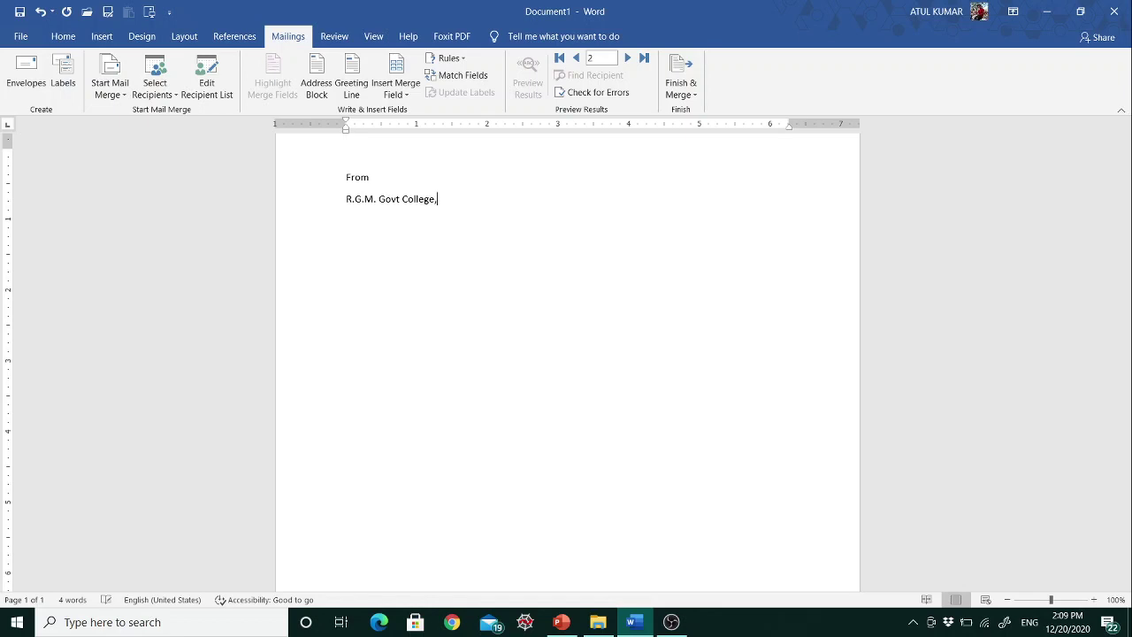
pyautogui.write(' Joginder Nagar')
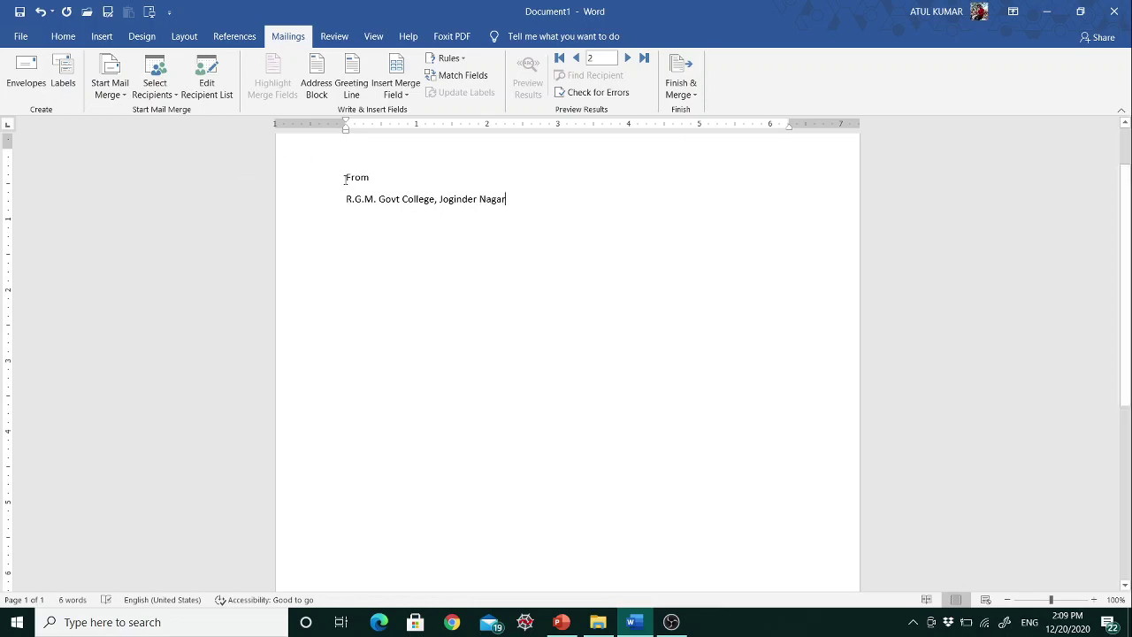
# Step: Centre the "From" line and the college line beneath it
pyautogui.moveTo(345, 179); pyautogui.dragTo(528, 213)
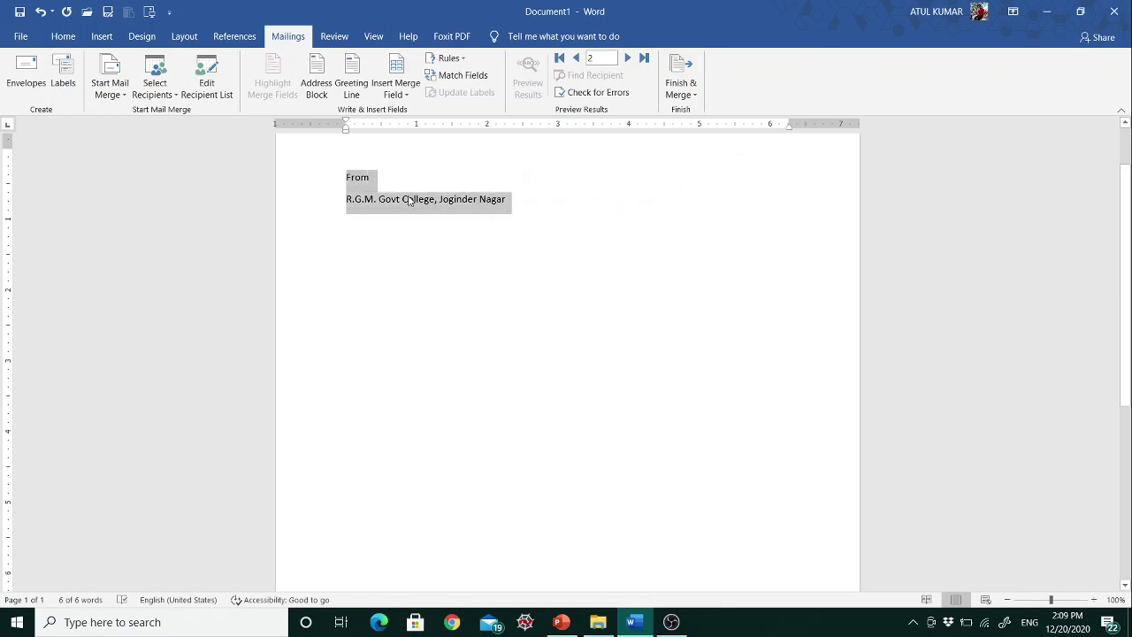
pyautogui.click(349, 186)
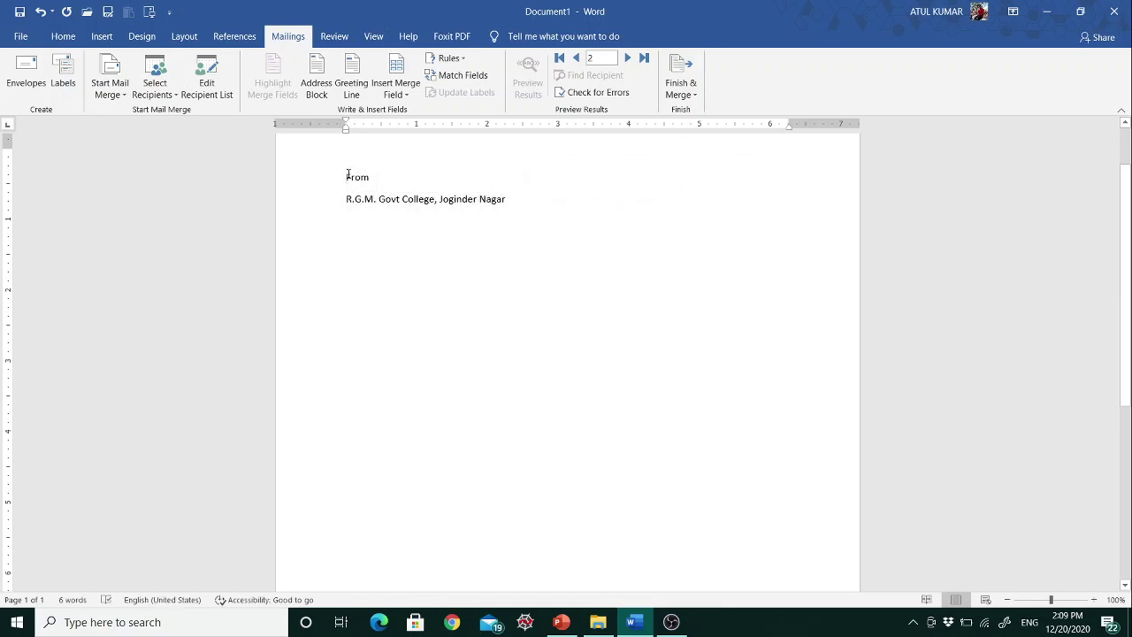
pyautogui.moveTo(346, 177); pyautogui.dragTo(516, 220)
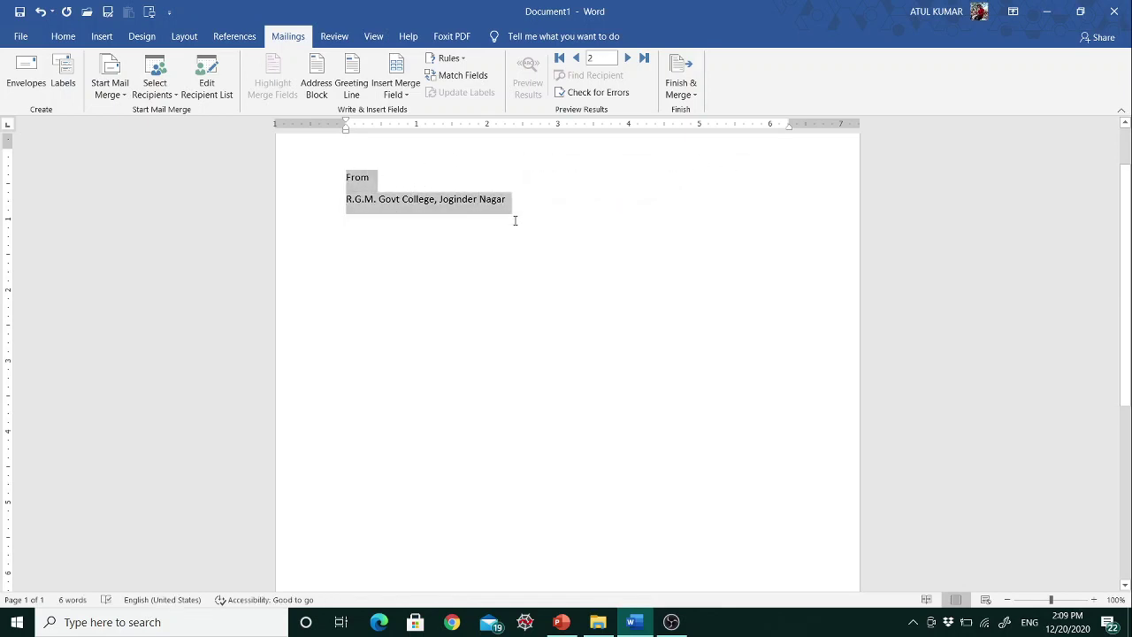
pyautogui.click(63, 36)
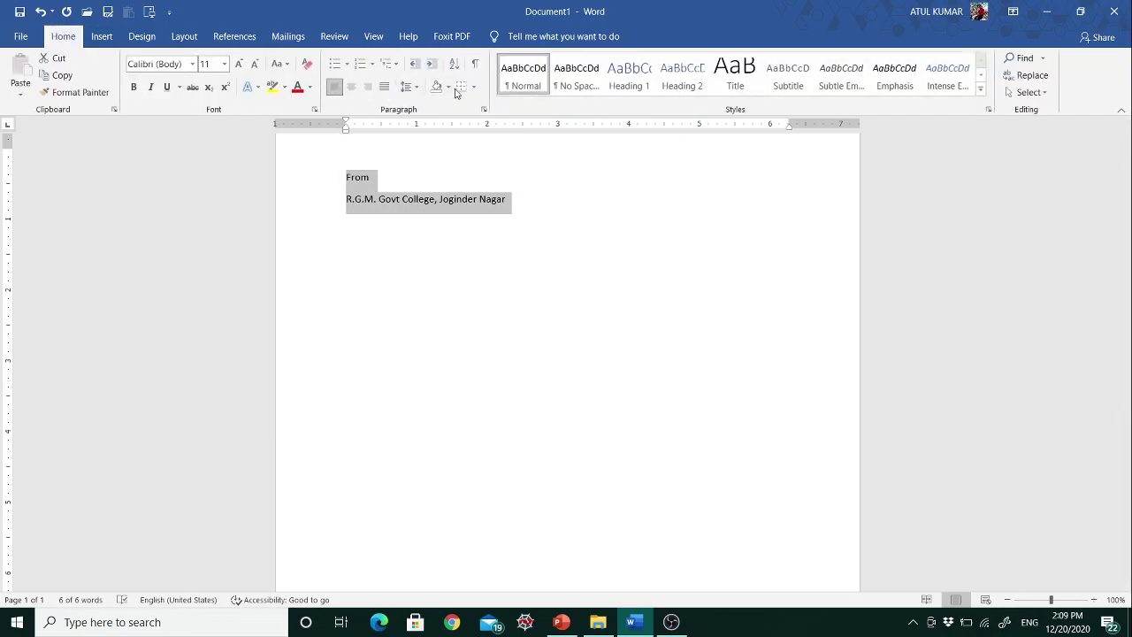
pyautogui.click(355, 89)
pyautogui.click(649, 209)
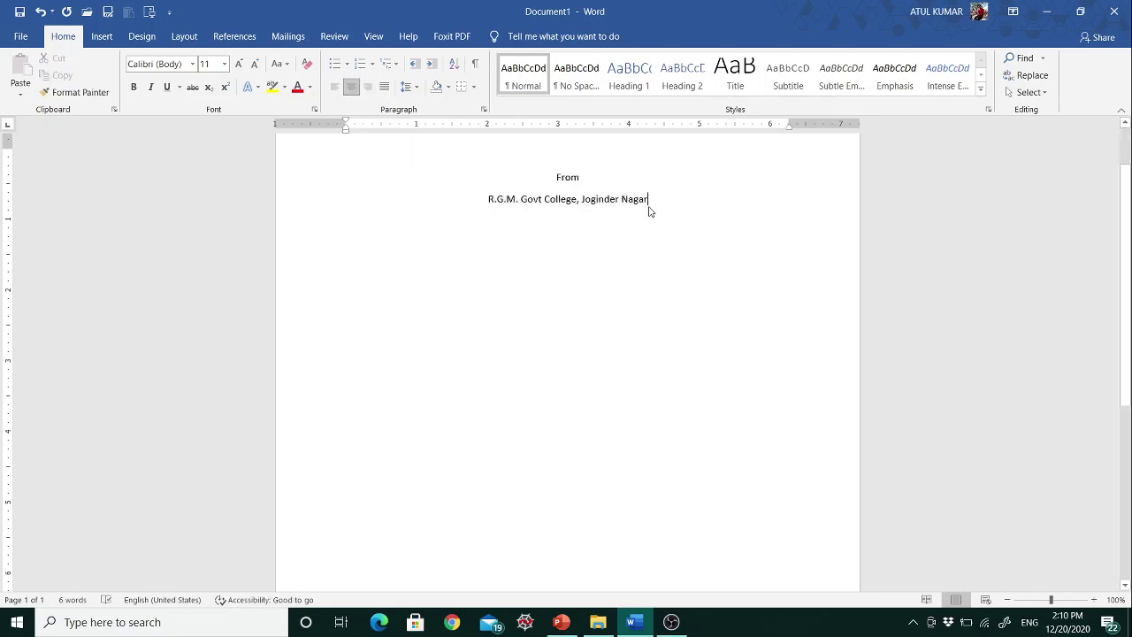
# Step: Make the two centred sender lines bold
pyautogui.moveTo(557, 172); pyautogui.dragTo(655, 209)
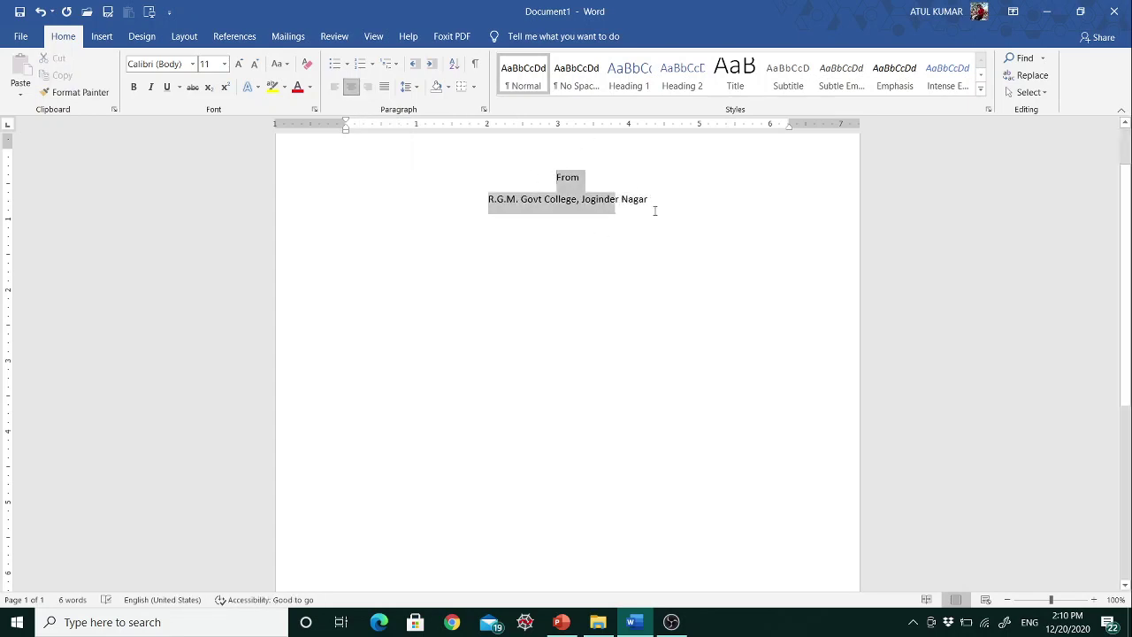
pyautogui.click(134, 88)
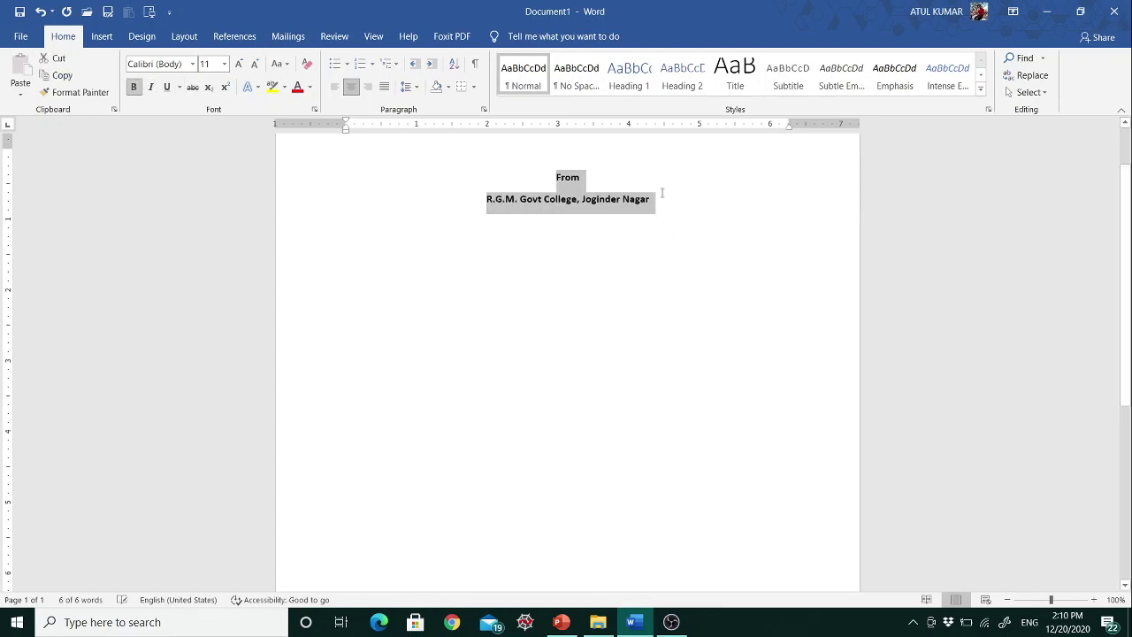
pyautogui.click(672, 207)
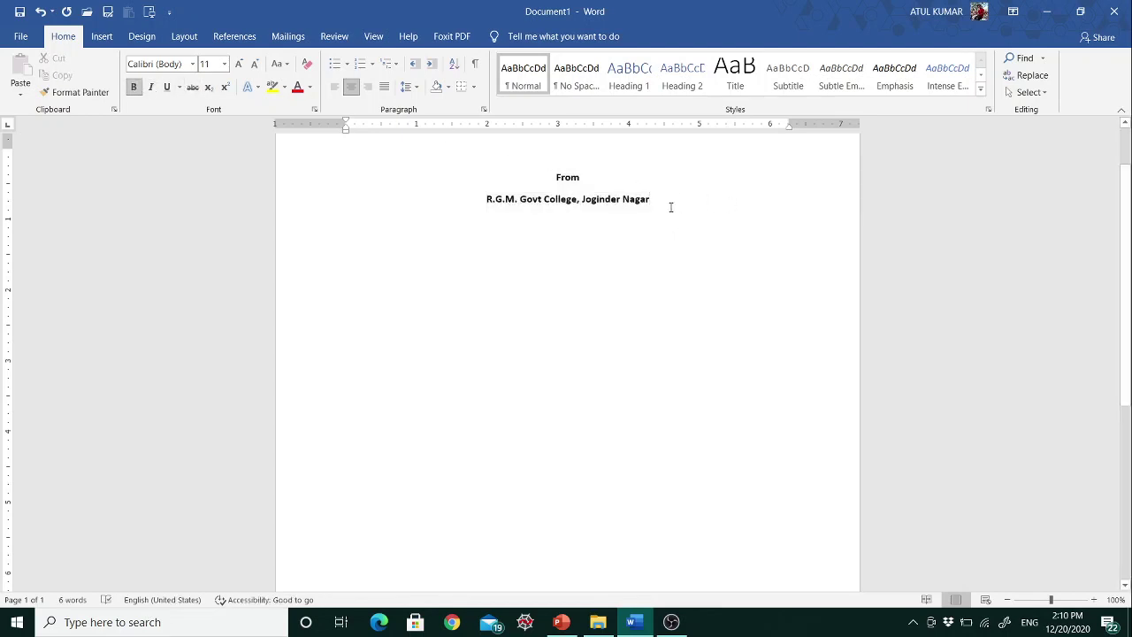
# Step: Add a left-aligned "To" line below the sender heading, leaving two blank lines under it for the recipient's address
pyautogui.press('Return')
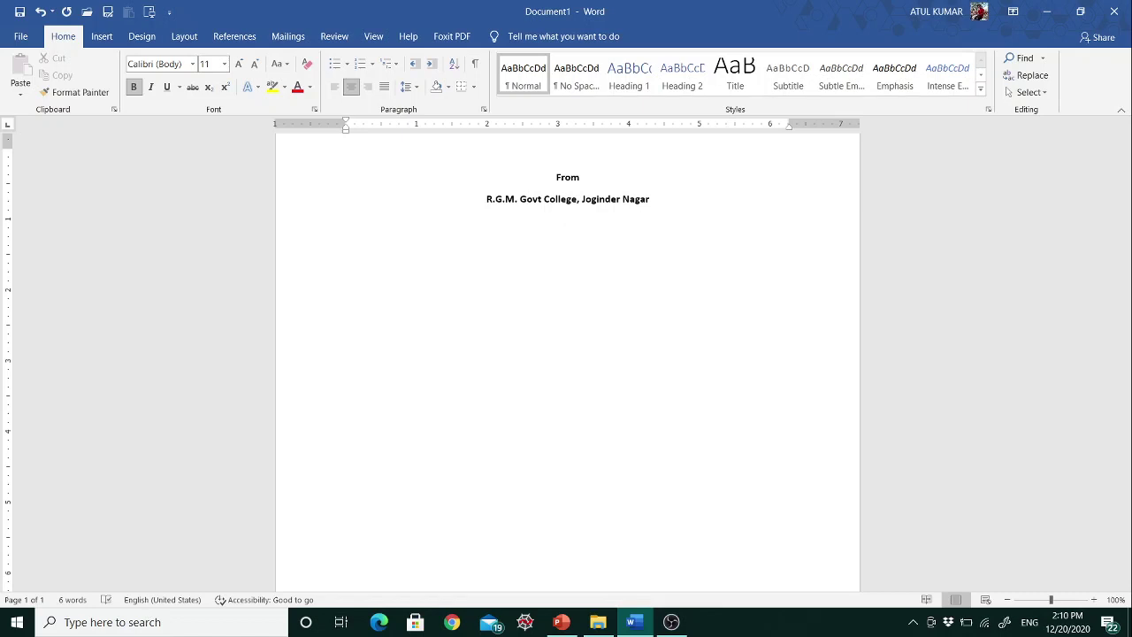
pyautogui.hotkey('ctrl', 'l')
pyautogui.write('To')
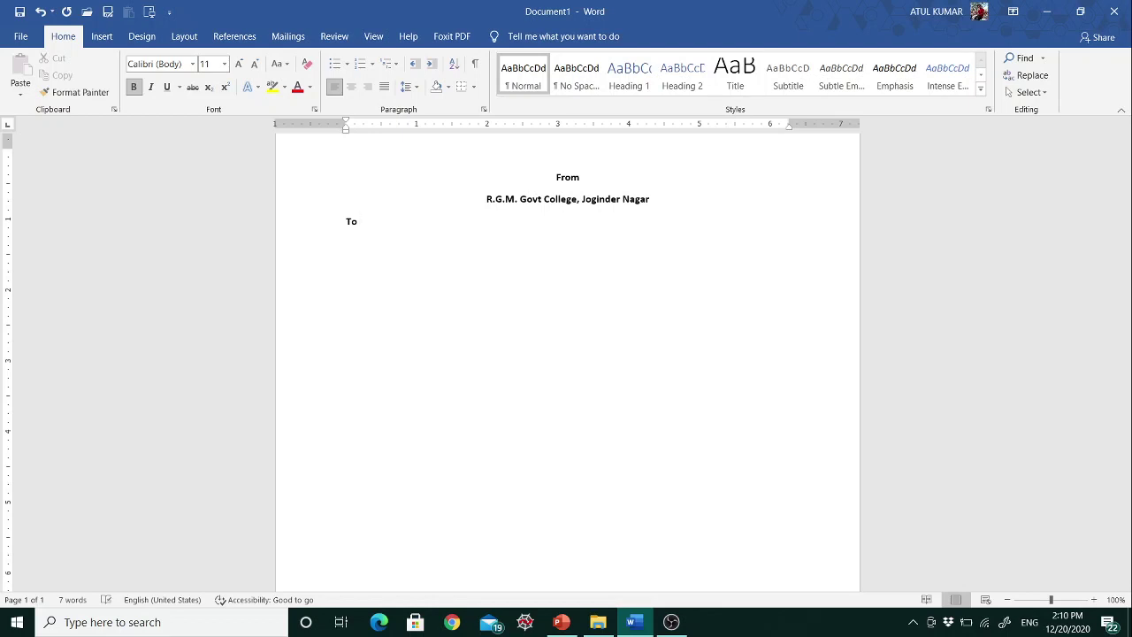
pyautogui.press('Return')
pyautogui.press('Return')
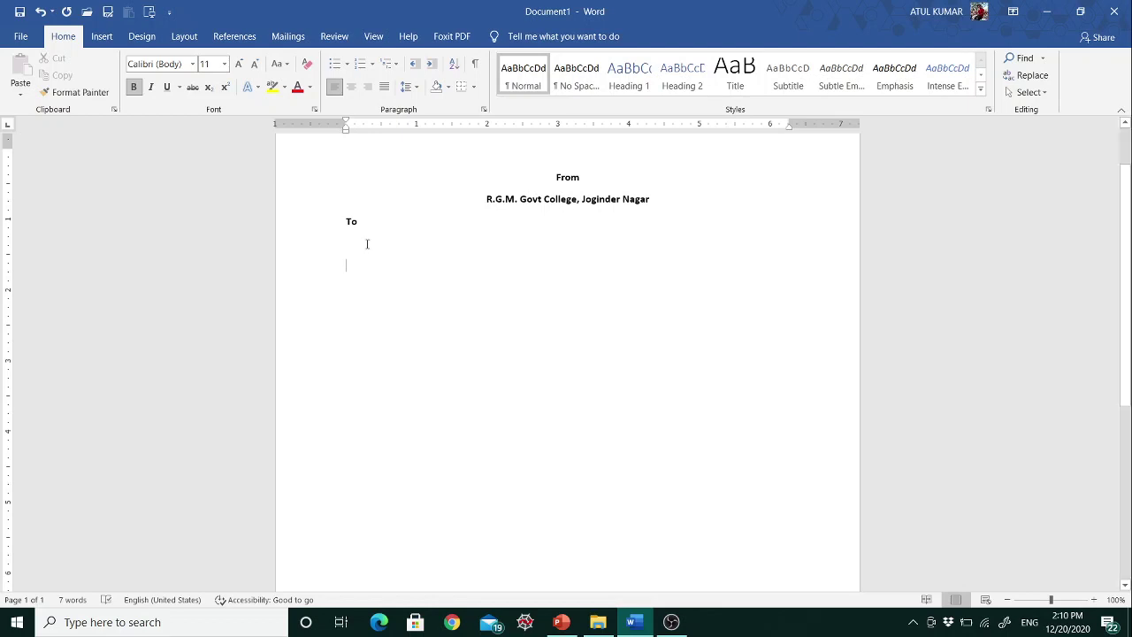
pyautogui.press('Return')
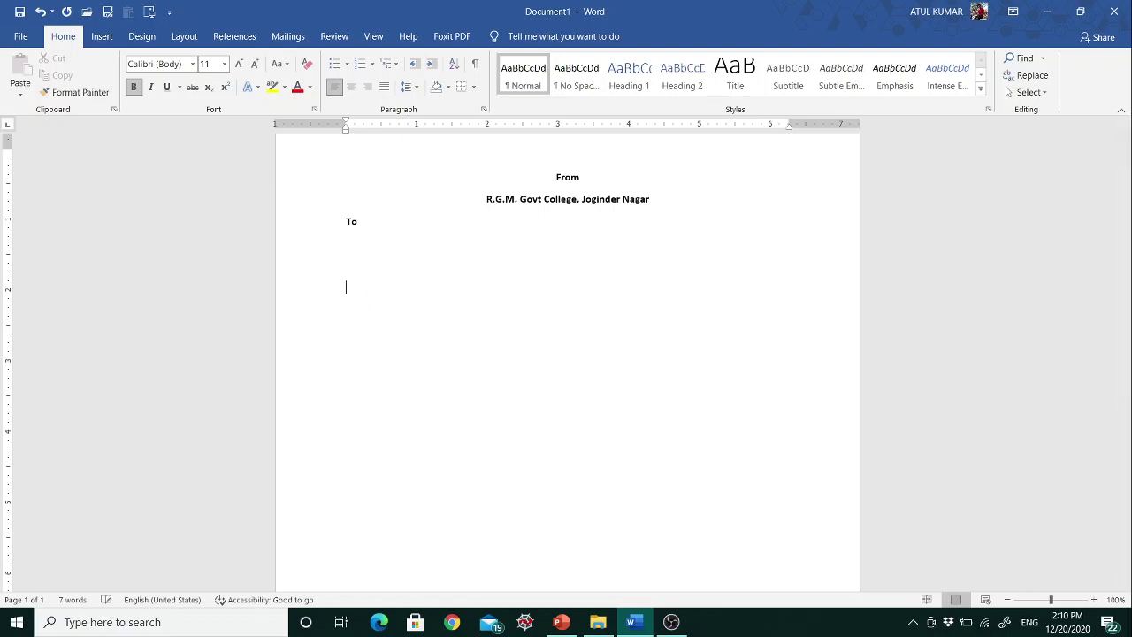
# Step: Write the subject line "Subject : learning about Mail Merge" below the blank address lines
pyautogui.write('Subject : Crati')
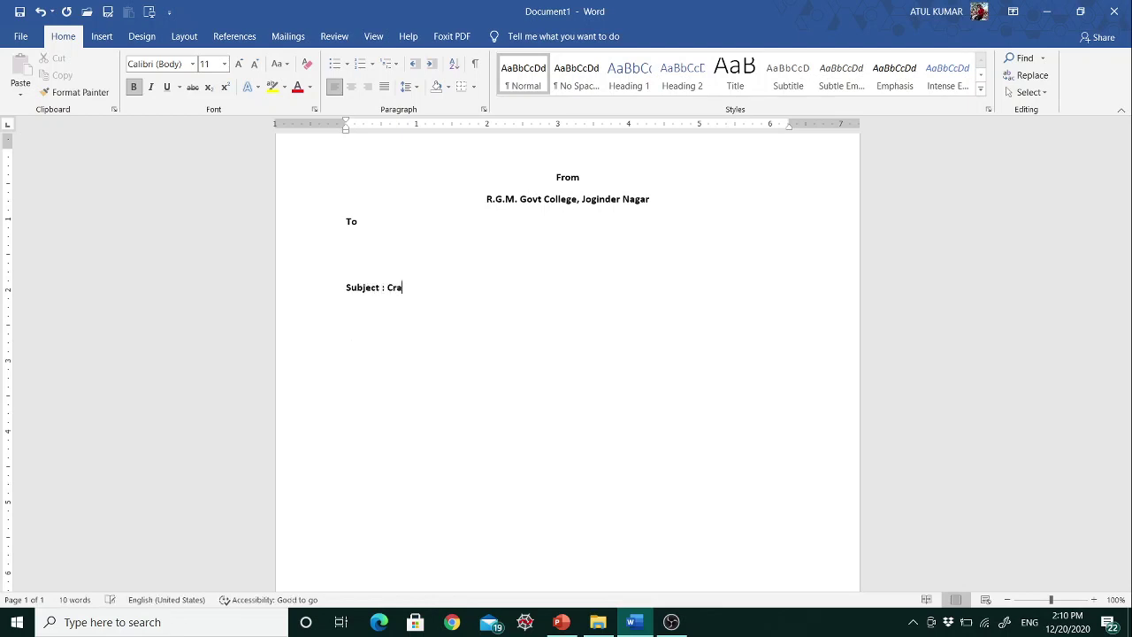
pyautogui.press('BackSpace')
pyautogui.press('BackSpace')
pyautogui.press('BackSpace')
pyautogui.press('BackSpace')
pyautogui.press('BackSpace')
pyautogui.write('learning a')
pyautogui.press('BackSpace')
pyautogui.write('bout Mail Merge ')
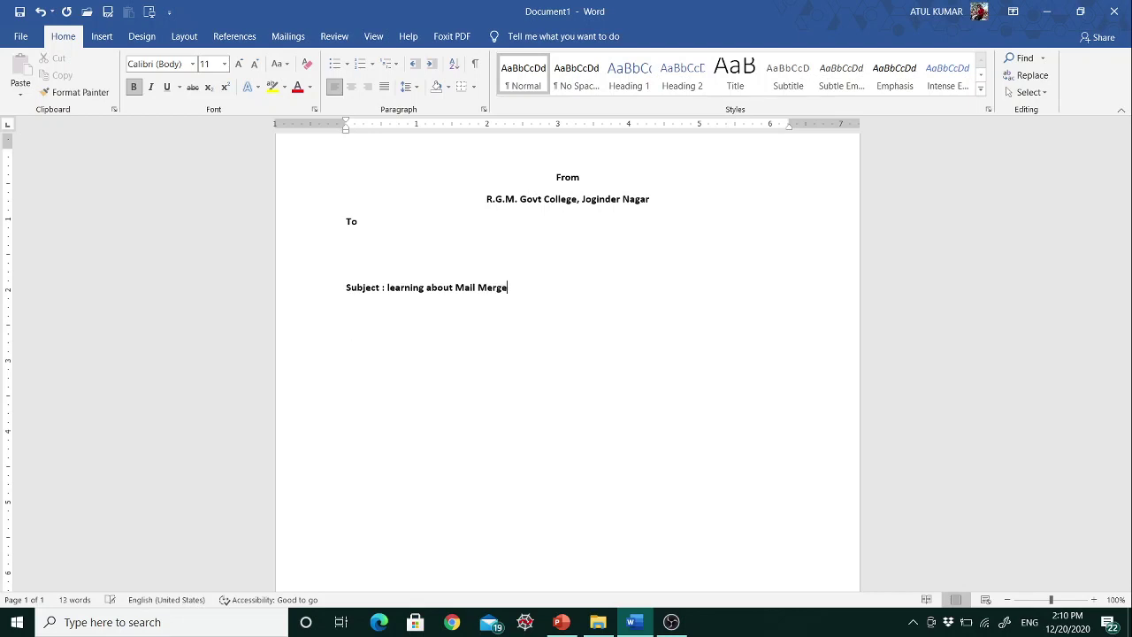
# Step: Add the salutation "Dear Sir/Madam" on a new line below the subject
pyautogui.write('Dea')
pyautogui.write('r ')
pyautogui.write('Si')
pyautogui.write('r/Madam')
# Step: Generate the letter's body as filler text with =rand(4,3) and indent the first line of its first paragraph
pyautogui.write('=')
pyautogui.write('ra')
pyautogui.write('nd')
pyautogui.write('(')
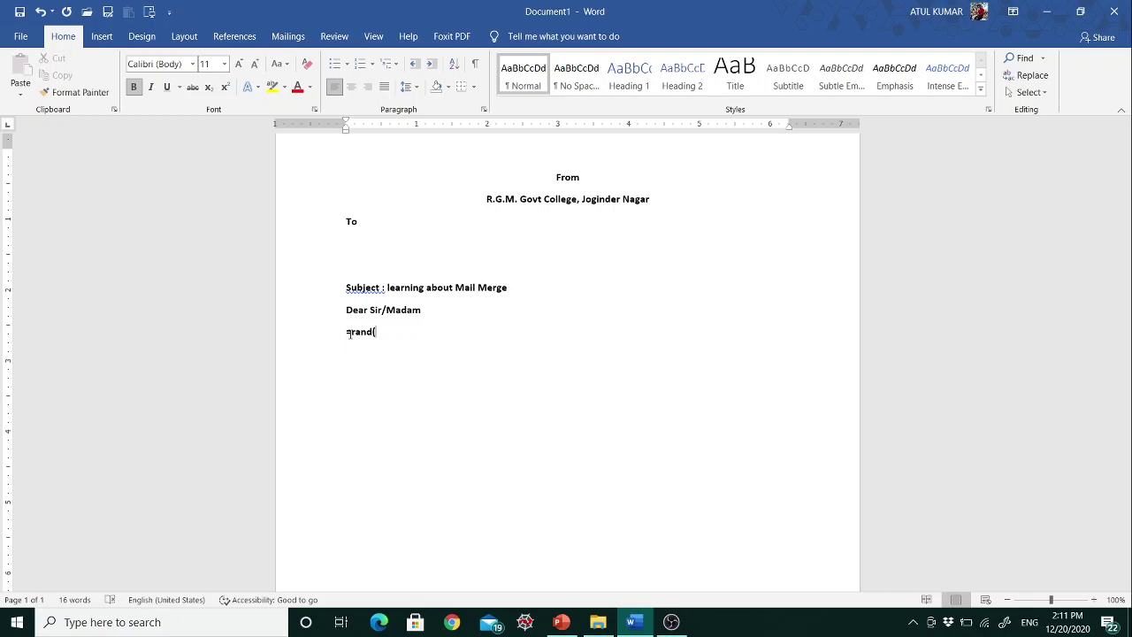
pyautogui.write('4,3)')
pyautogui.press('Return')
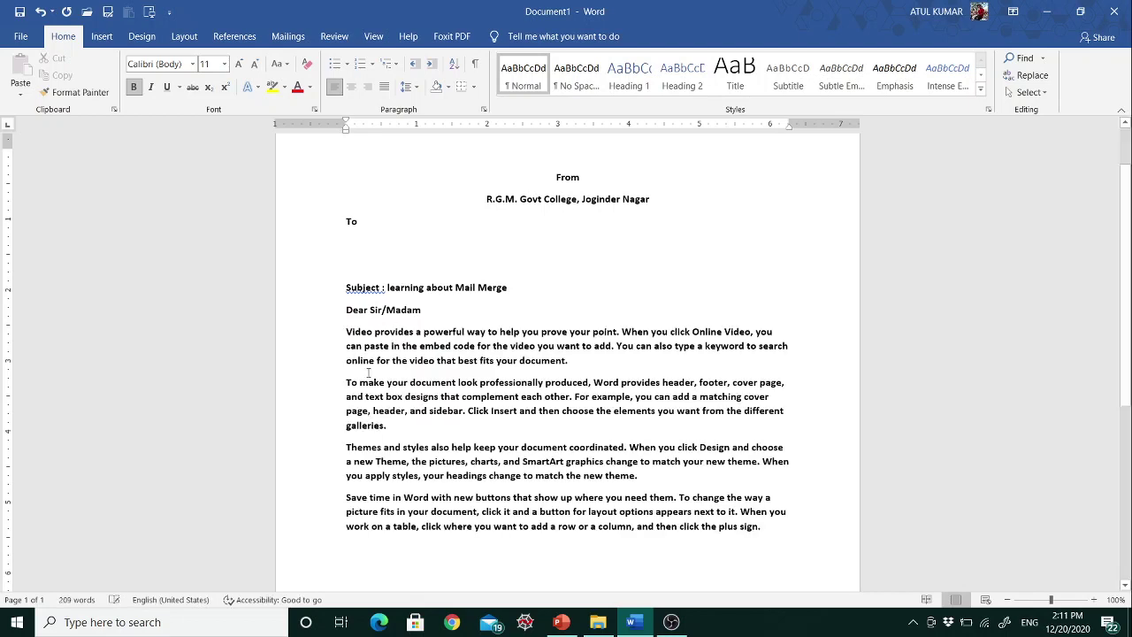
pyautogui.click(347, 331)
pyautogui.press('Tab')
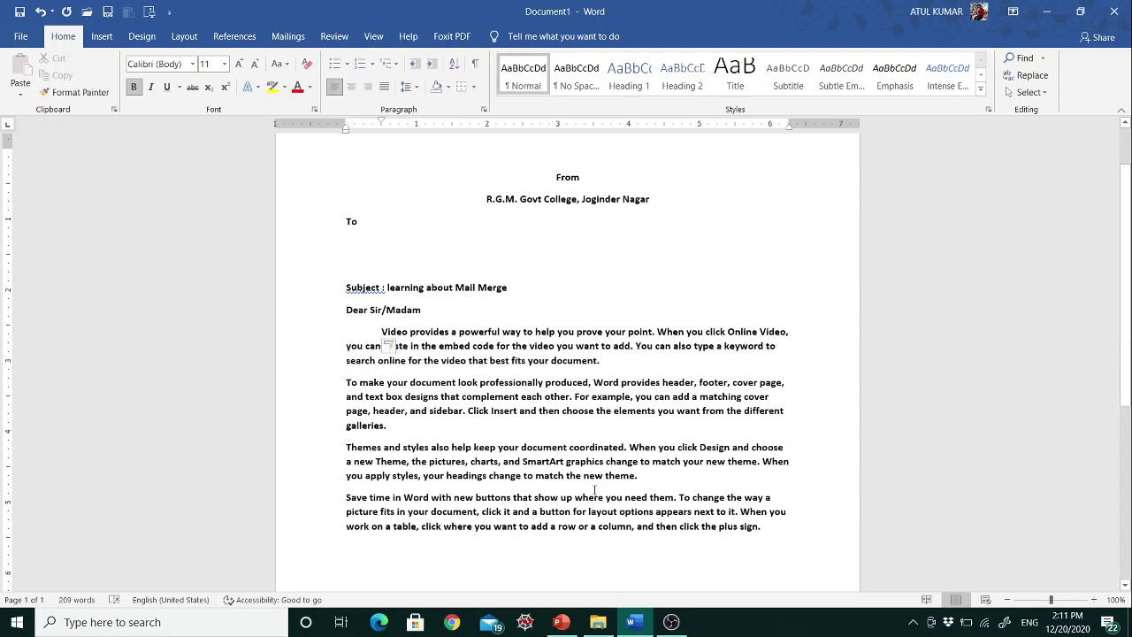
# Step: Add the closing line "Thank You" after the last body paragraph
pyautogui.click(762, 528)
pyautogui.scroll(-1, 763, 528)
pyautogui.press('Return')
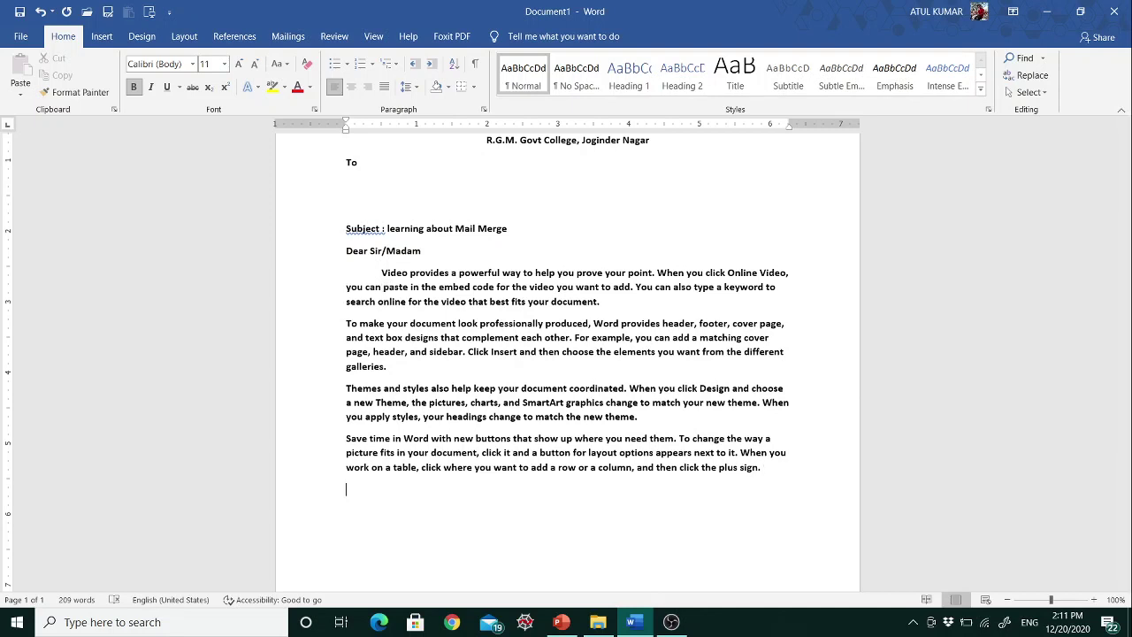
pyautogui.write('Thank You')
pyautogui.press('Return')
pyautogui.scroll(-1, 566, 354)
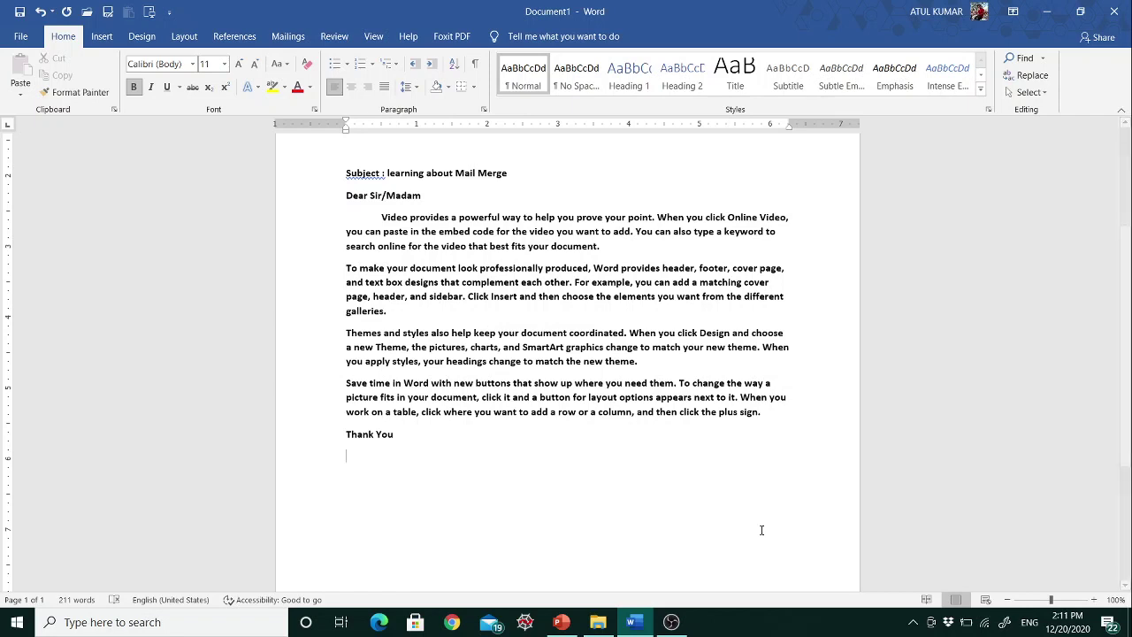
# Step: Sign the letter with "R.G.M. Govt. College Joginder Nagar" below the "Thank You" line
pyautogui.write('Wi')
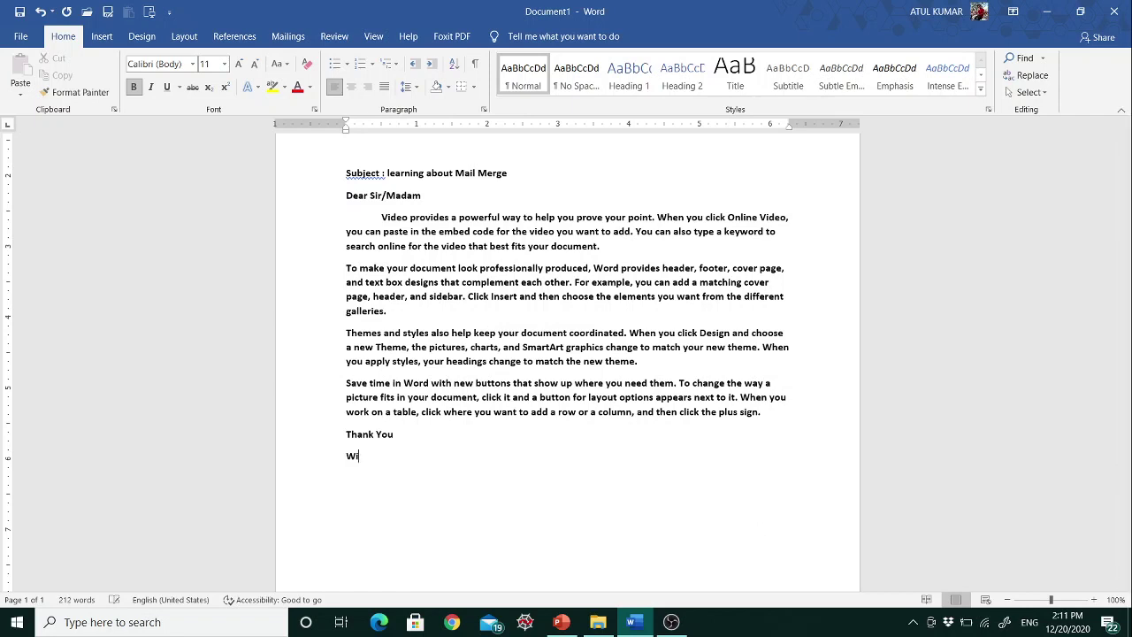
pyautogui.write('th')
pyautogui.press('BackSpace')
pyautogui.press('BackSpace')
pyautogui.press('BackSpace')
pyautogui.press('BackSpace')
pyautogui.press('BackSpace')
pyautogui.write('R.G.M. Govt. College Joginder Nagar')
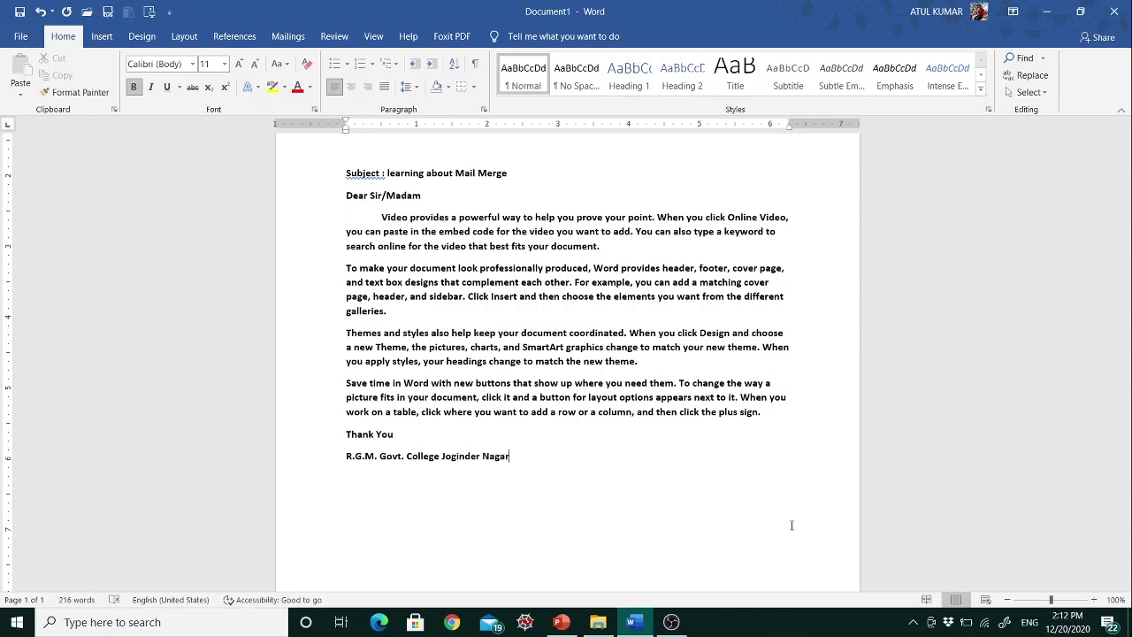
# Step: Place the cursor on the blank line below "To" and start a new mail merge recipient list
pyautogui.scroll(4, 723, 430)
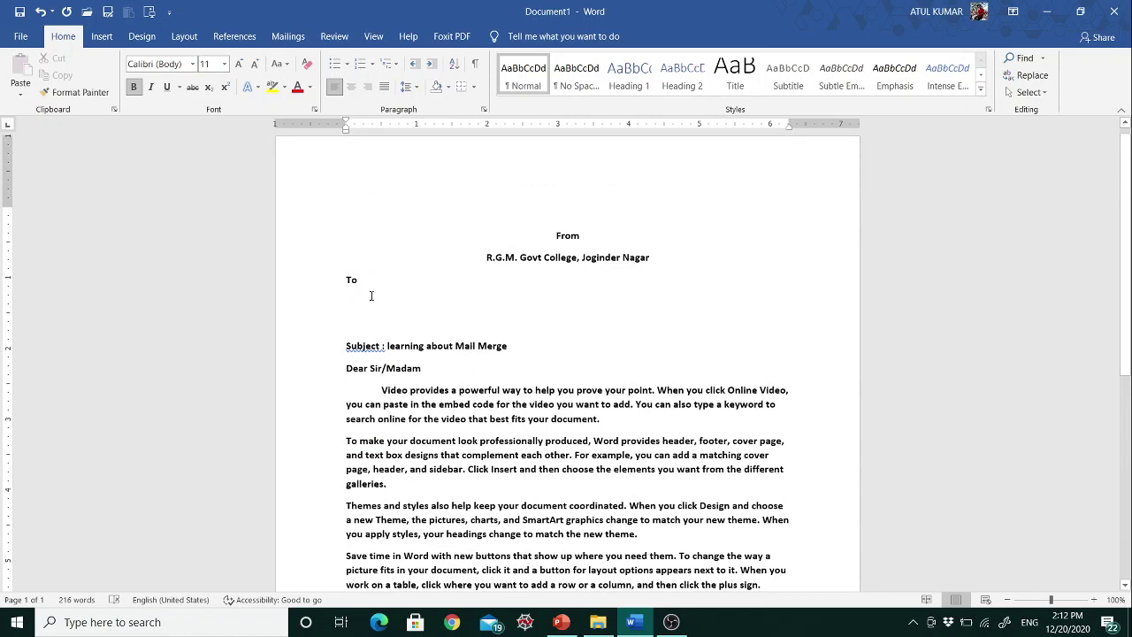
pyautogui.click(287, 39)
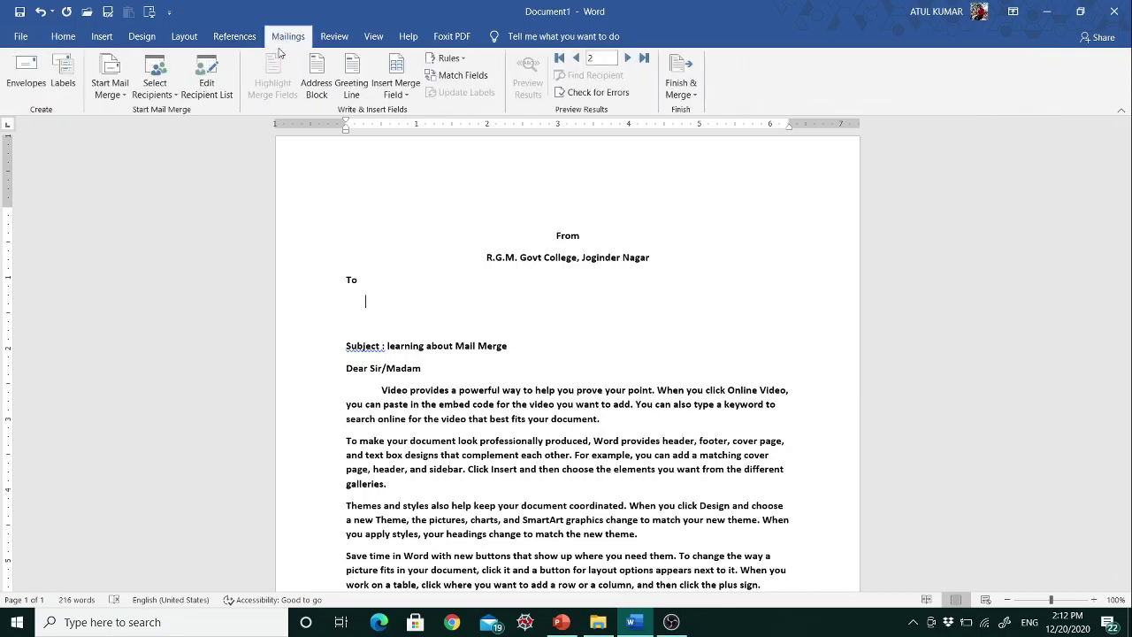
pyautogui.click(170, 100)
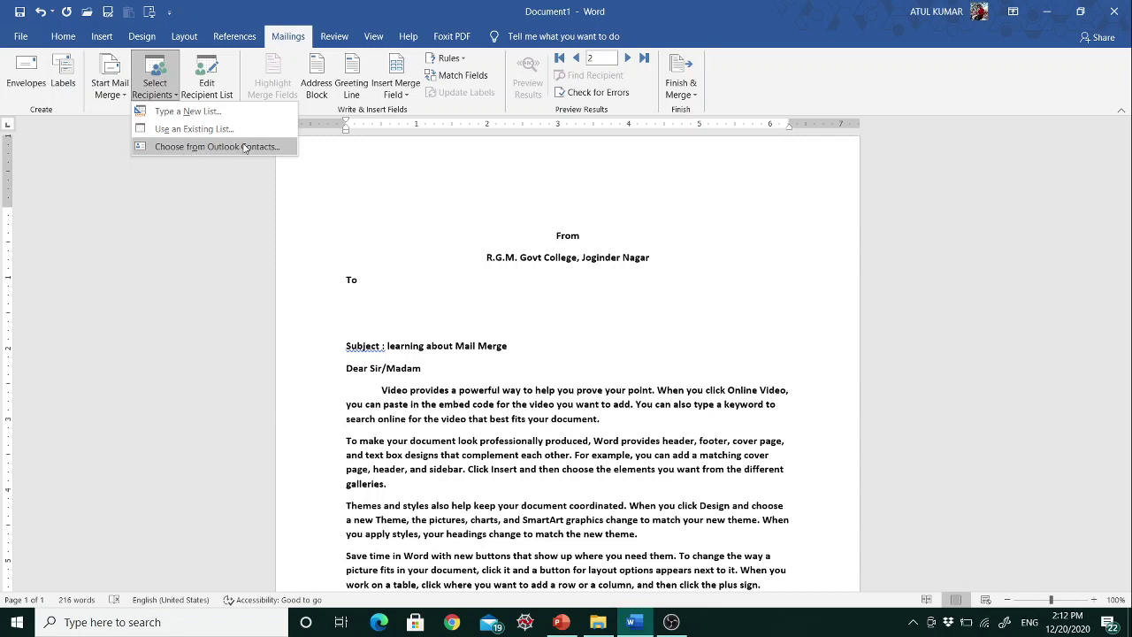
pyautogui.click(193, 113)
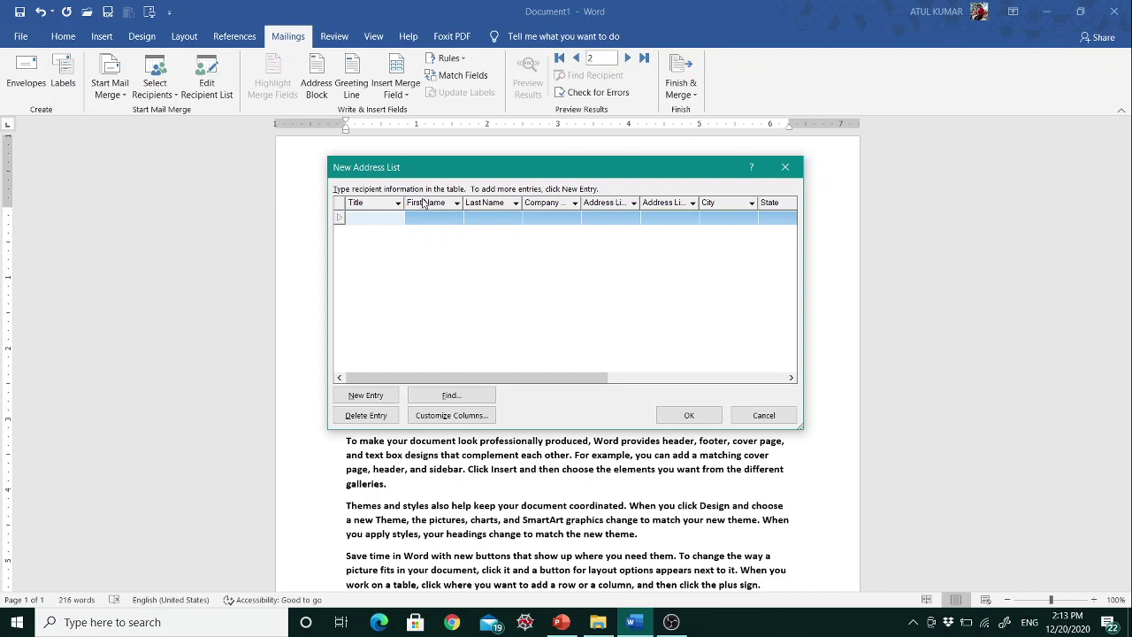
# Step: Customize the address list columns by deleting the Title and Last Name fields
pyautogui.press('Tab')
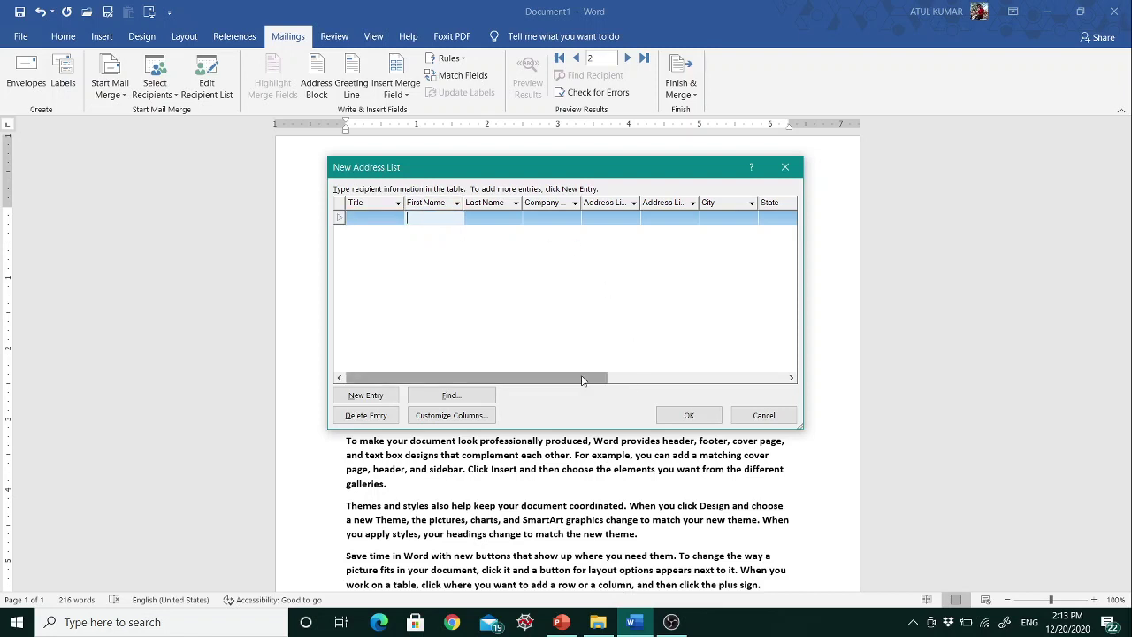
pyautogui.moveTo(581, 383); pyautogui.dragTo(761, 378)
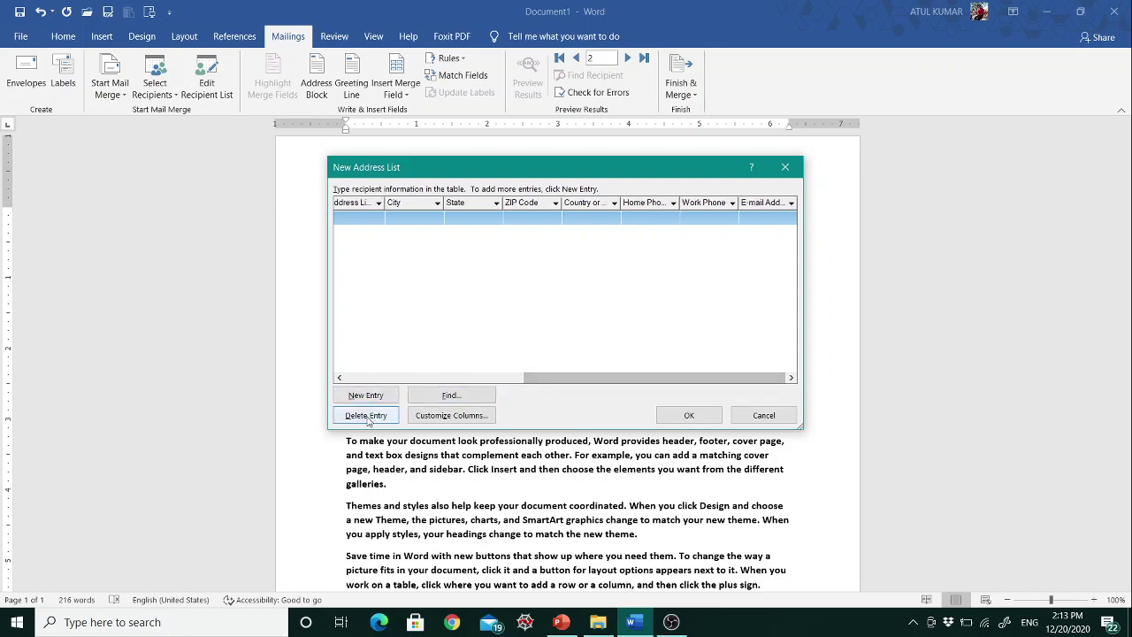
pyautogui.click(463, 417)
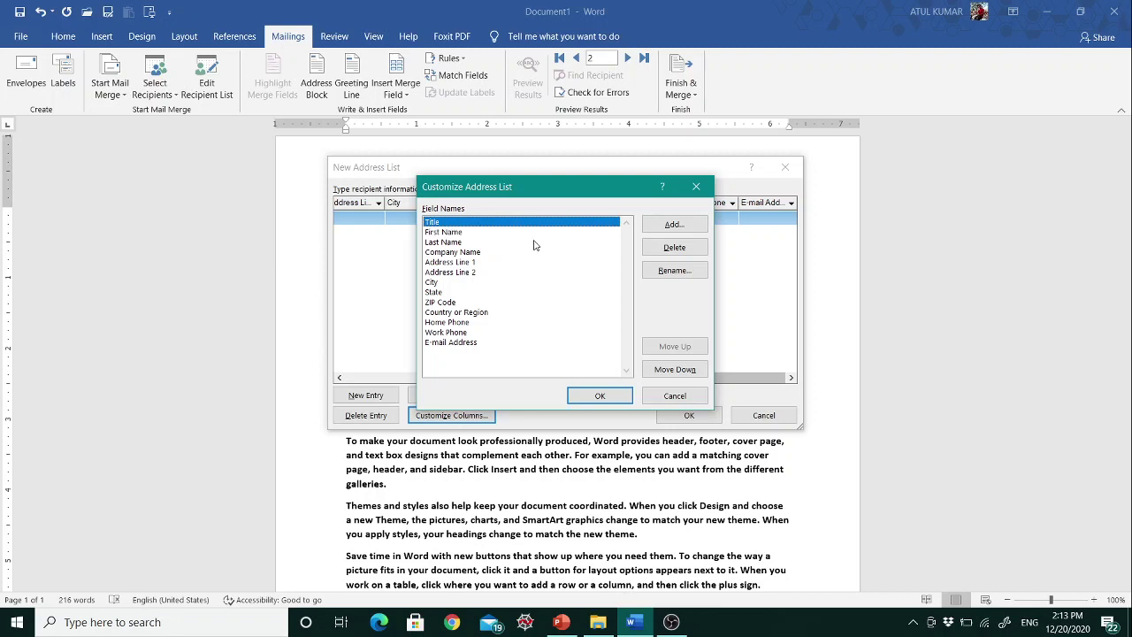
pyautogui.click(687, 249)
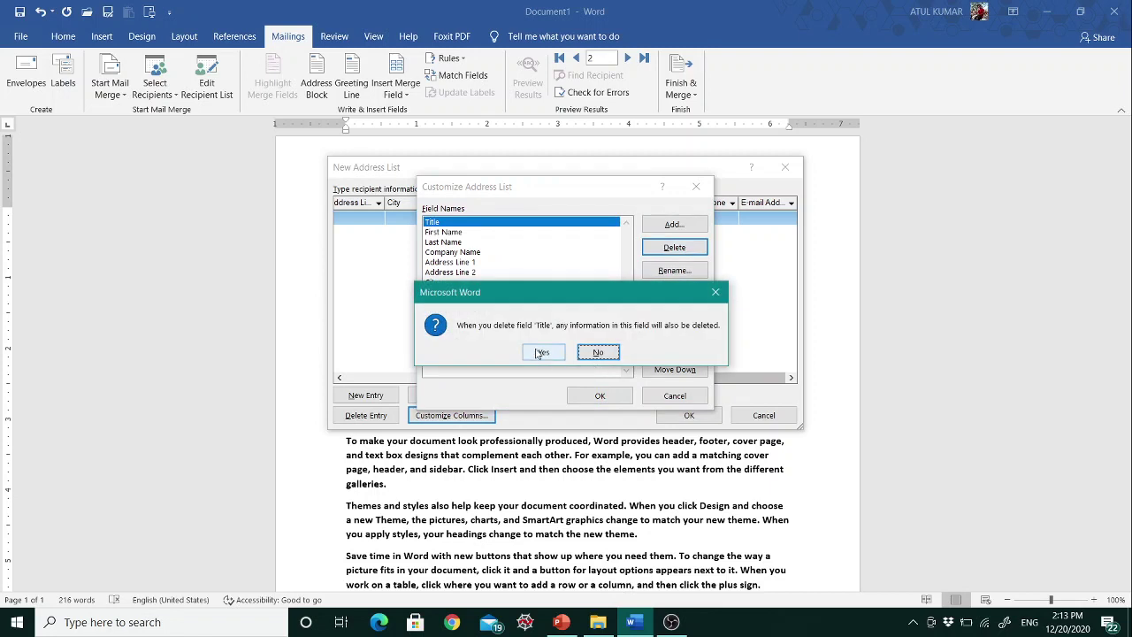
pyautogui.click(540, 353)
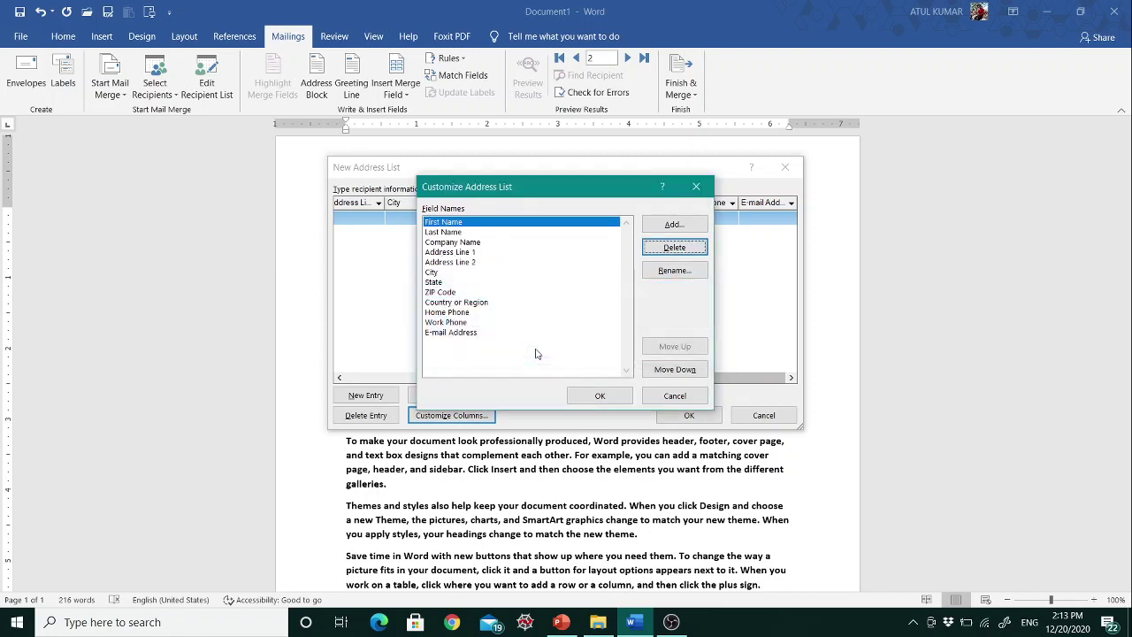
pyautogui.click(455, 233)
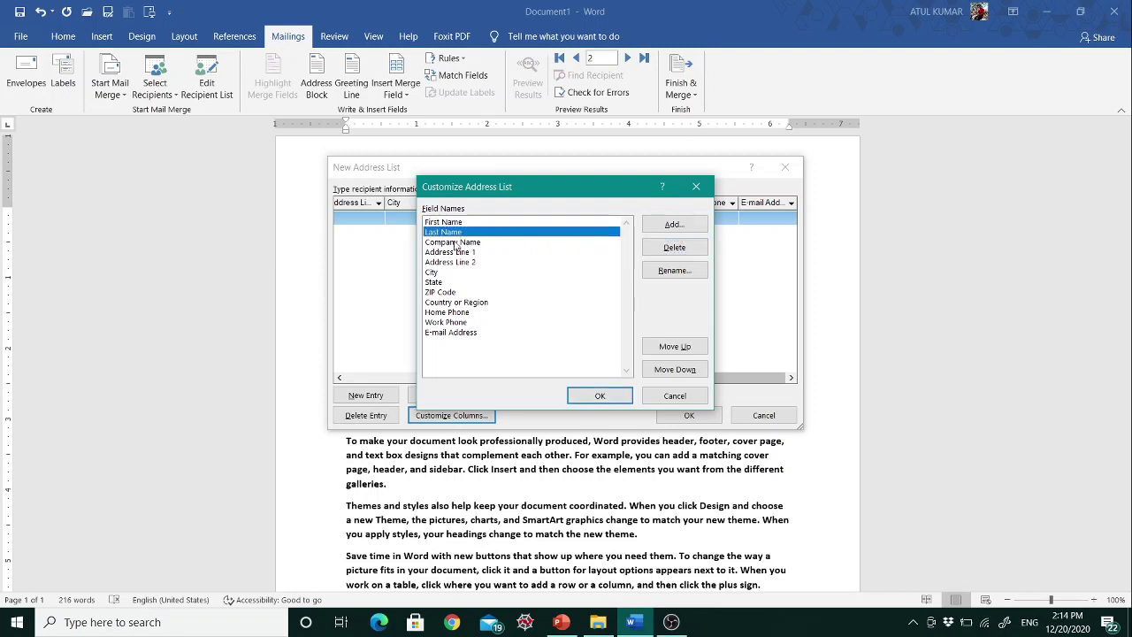
pyautogui.click(675, 249)
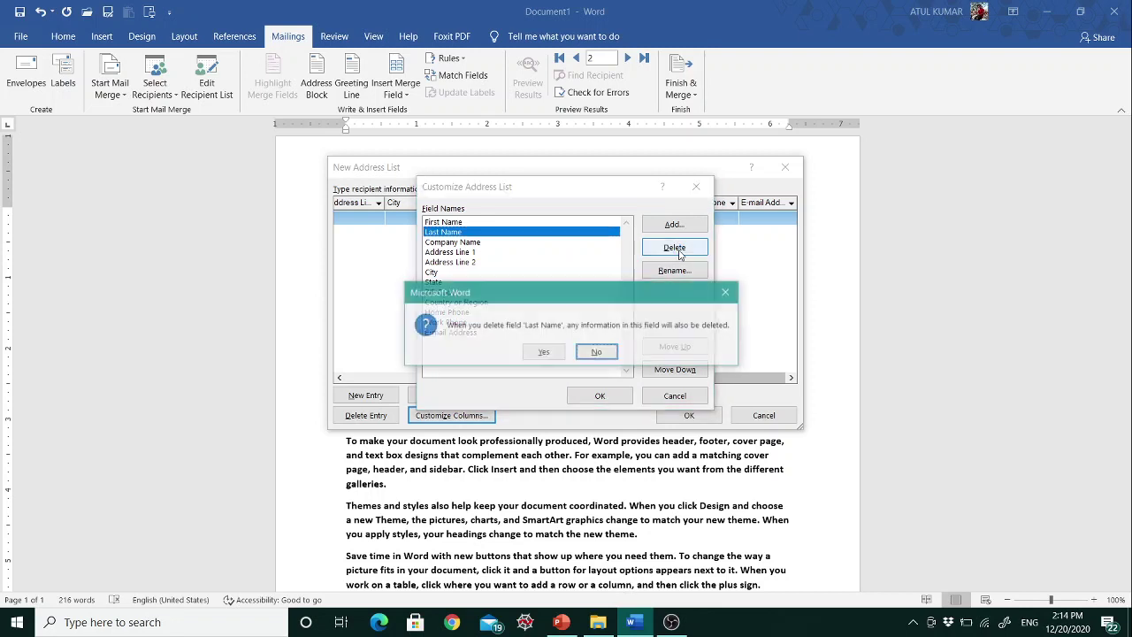
pyautogui.click(543, 352)
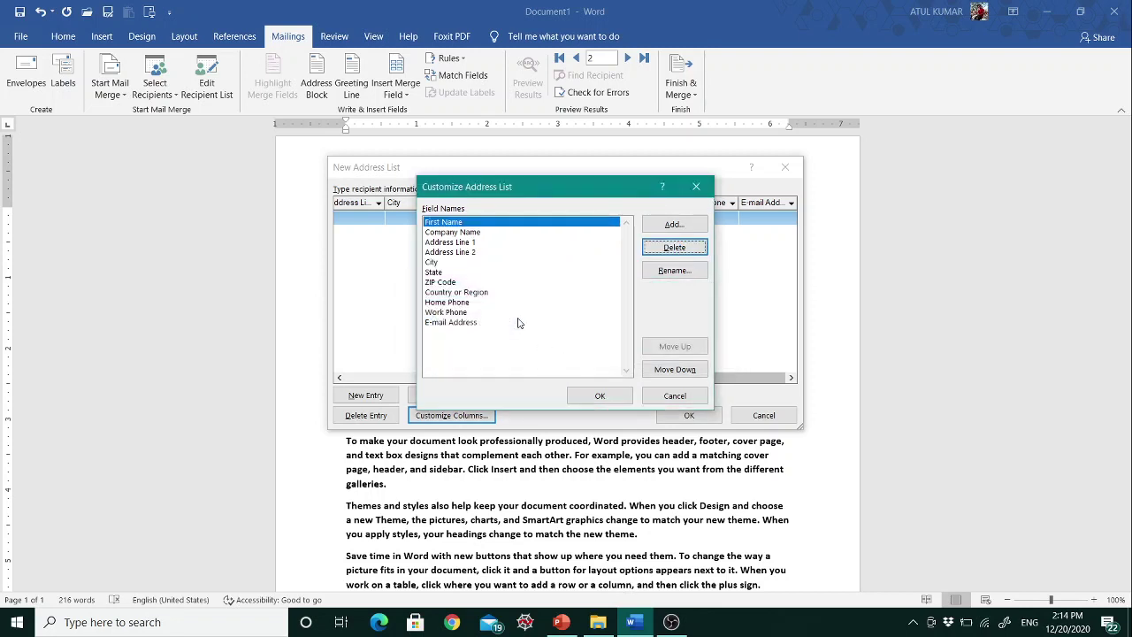
# Step: Delete the Address Line 2 field from the address list's columns
pyautogui.click(458, 235)
pyautogui.click(452, 243)
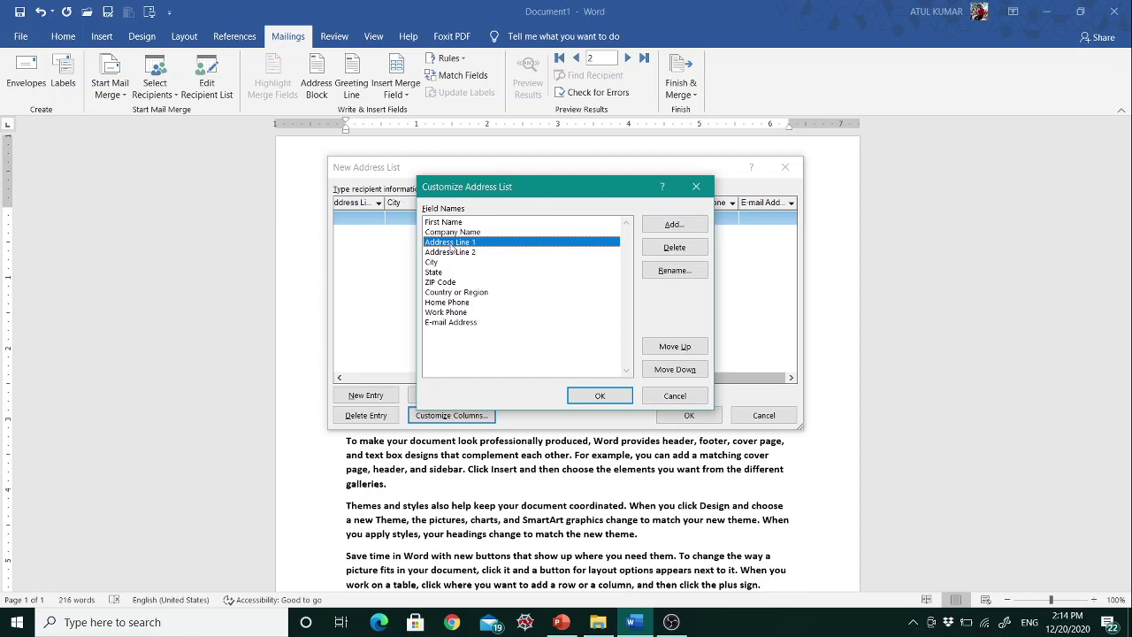
pyautogui.click(459, 255)
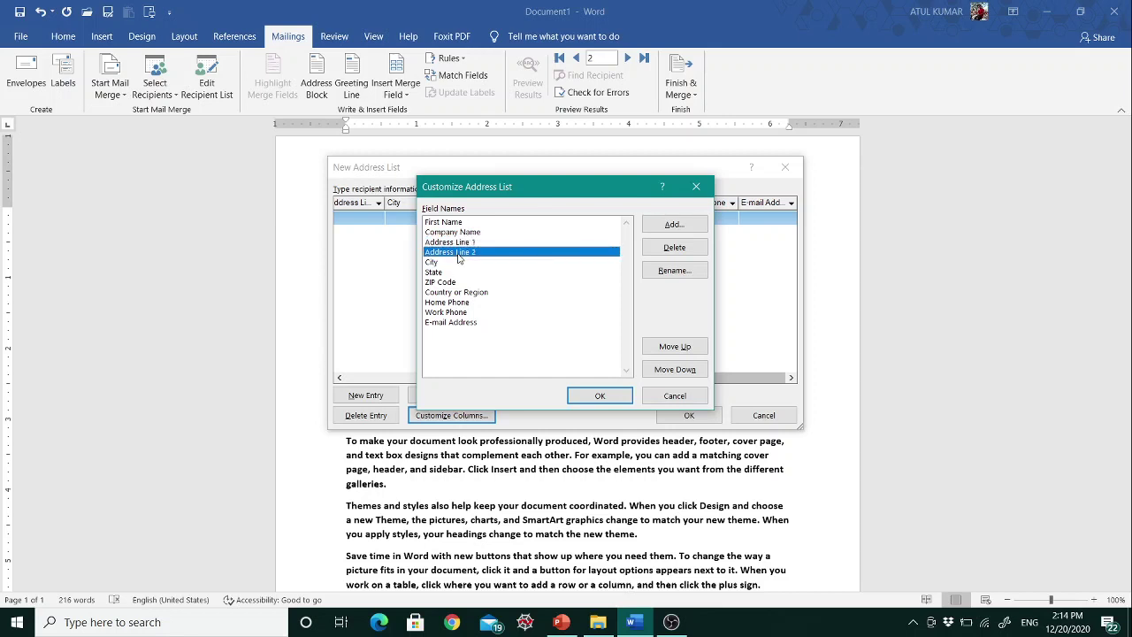
pyautogui.click(676, 248)
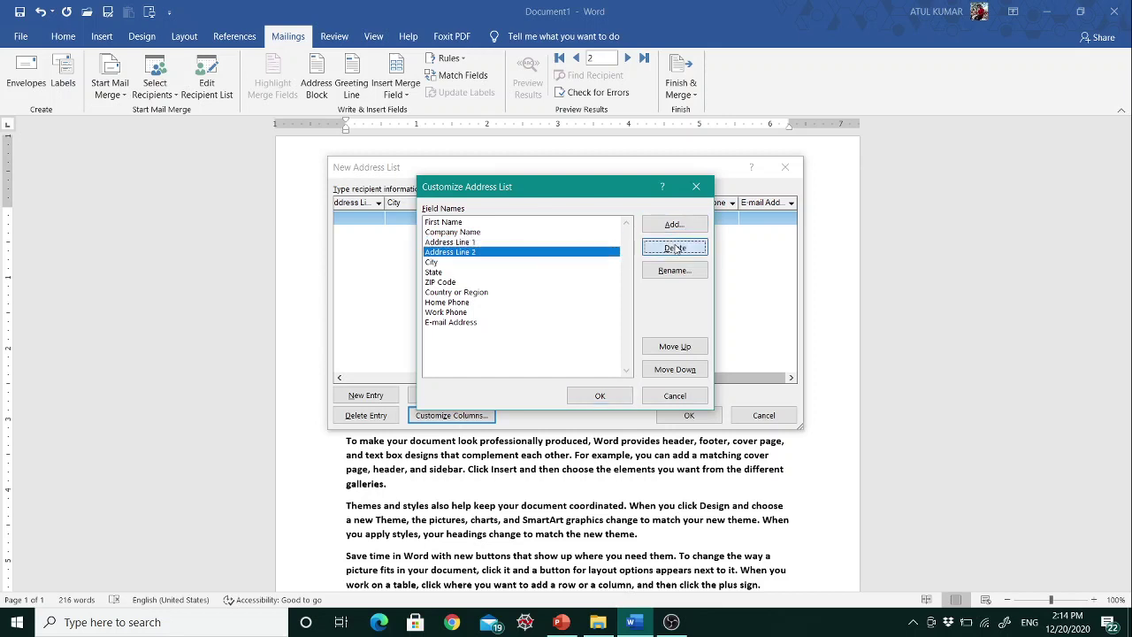
pyautogui.click(540, 351)
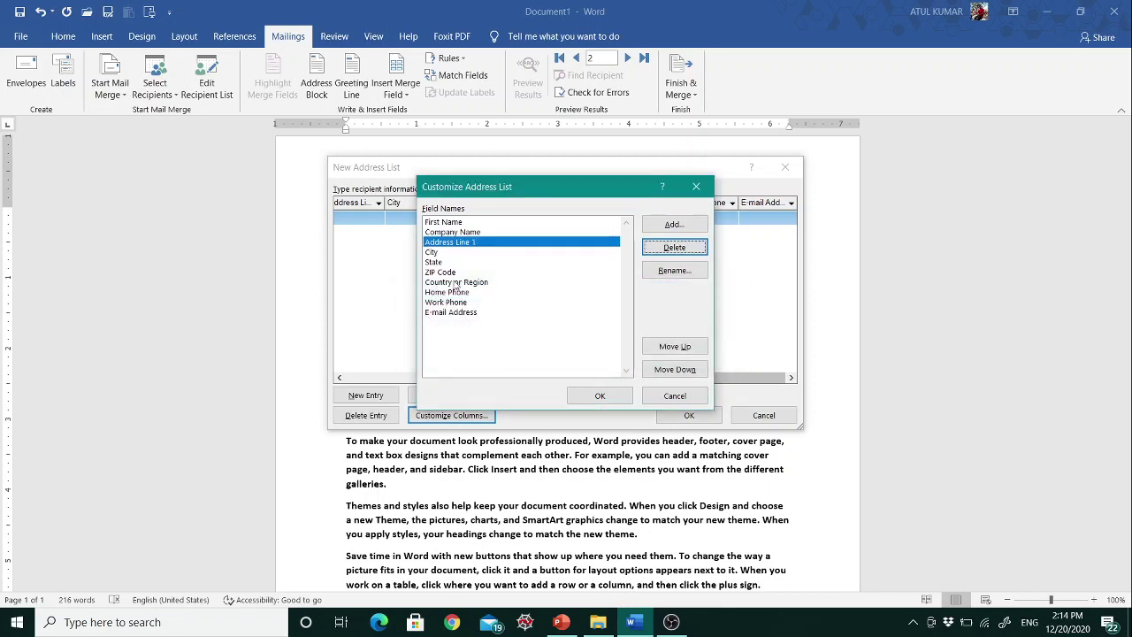
# Step: Delete the Country or Region and Home Phone fields from the address list's columns
pyautogui.click(435, 255)
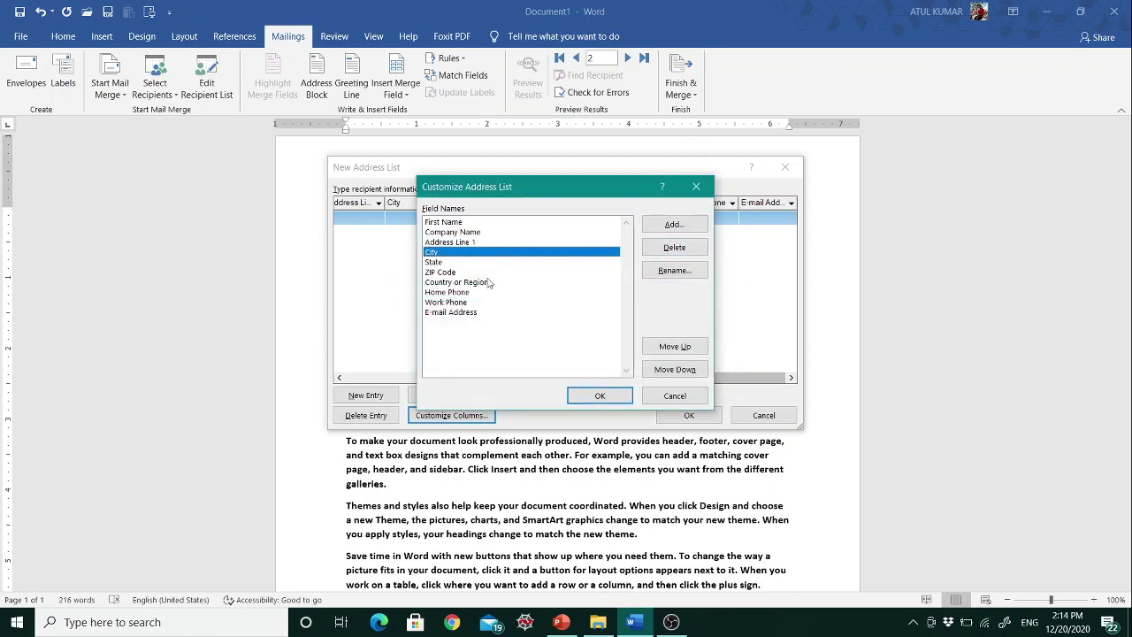
pyautogui.click(431, 263)
pyautogui.click(459, 283)
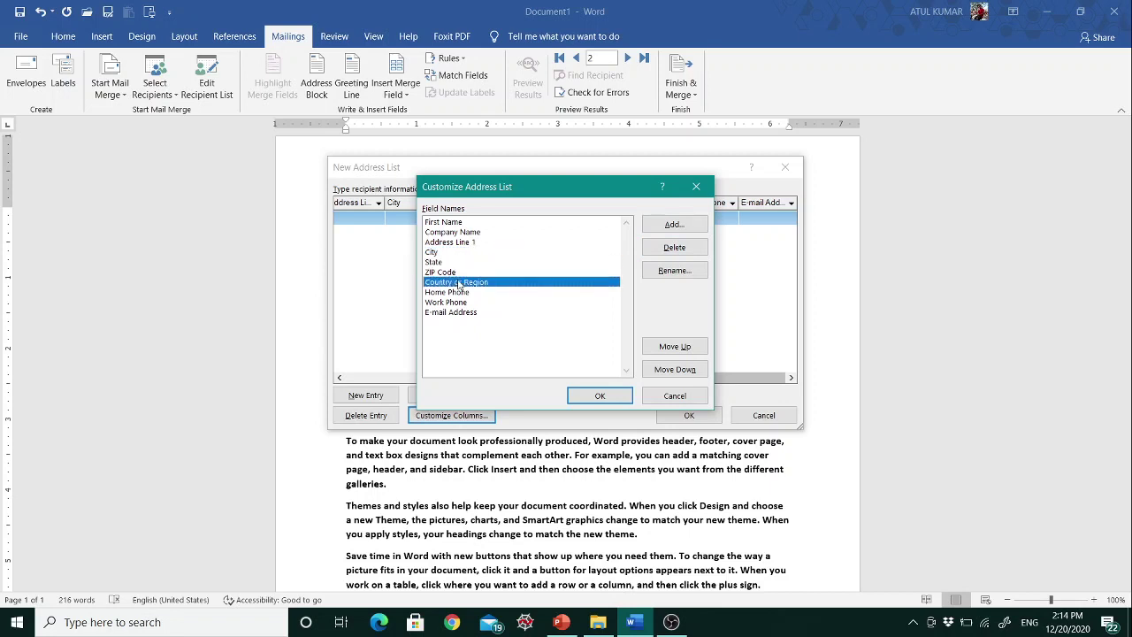
pyautogui.click(663, 229)
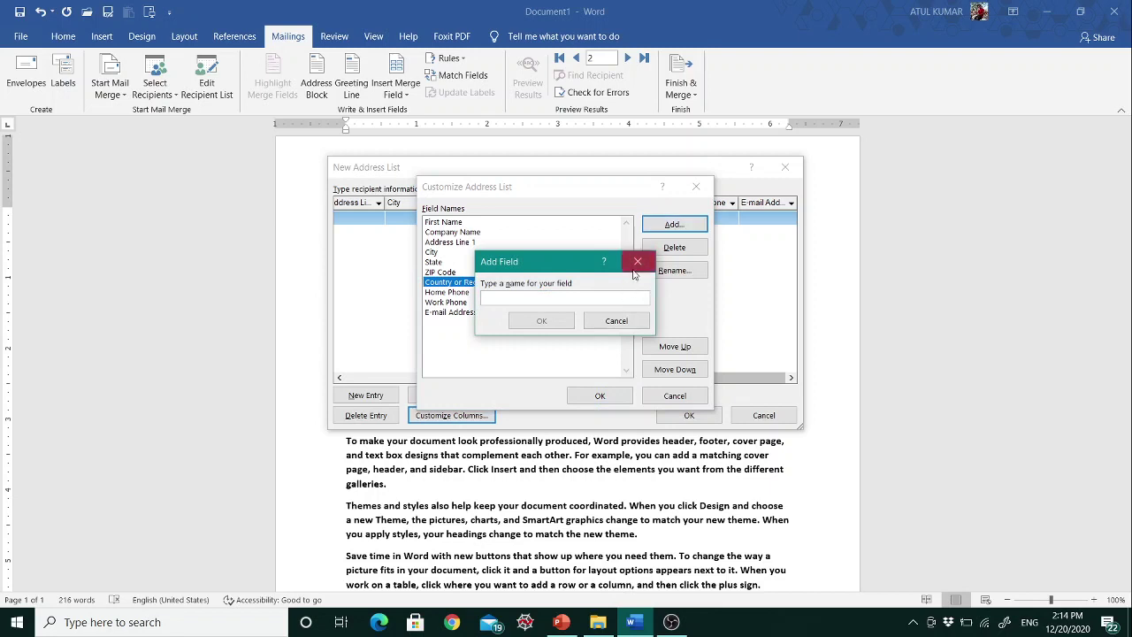
pyautogui.click(635, 266)
pyautogui.click(674, 247)
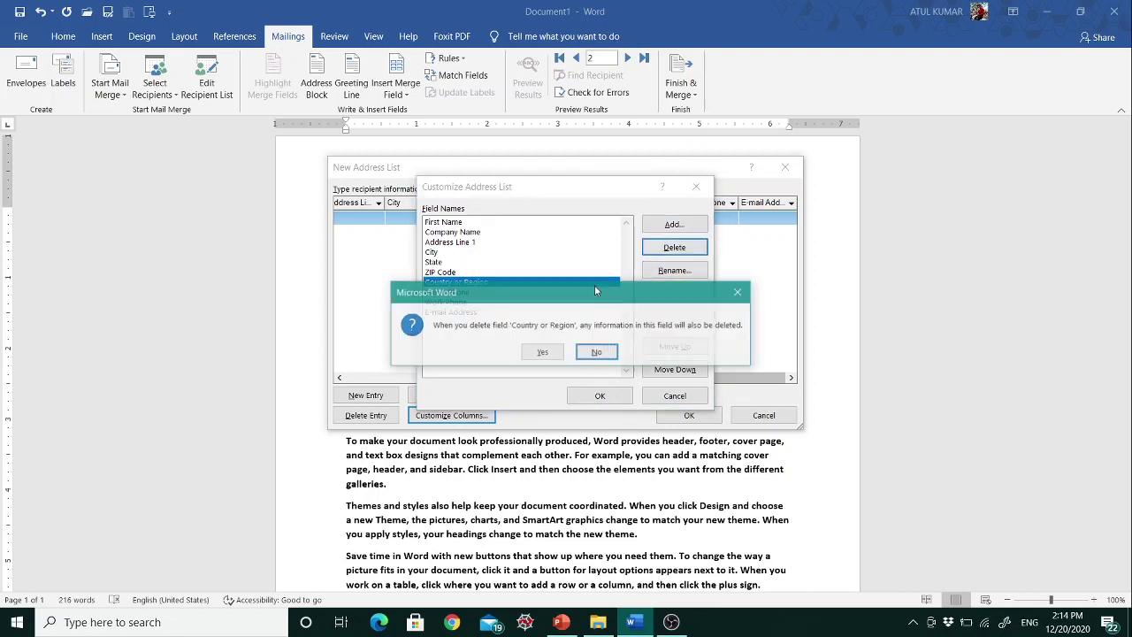
pyautogui.click(538, 353)
pyautogui.click(453, 284)
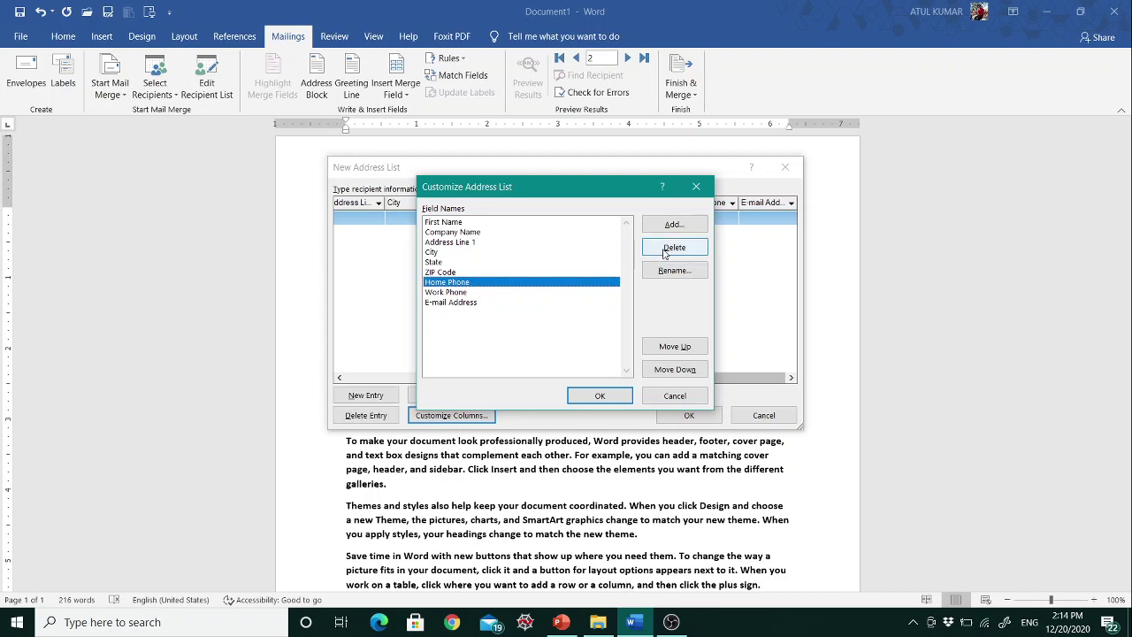
pyautogui.click(672, 249)
pyautogui.click(538, 353)
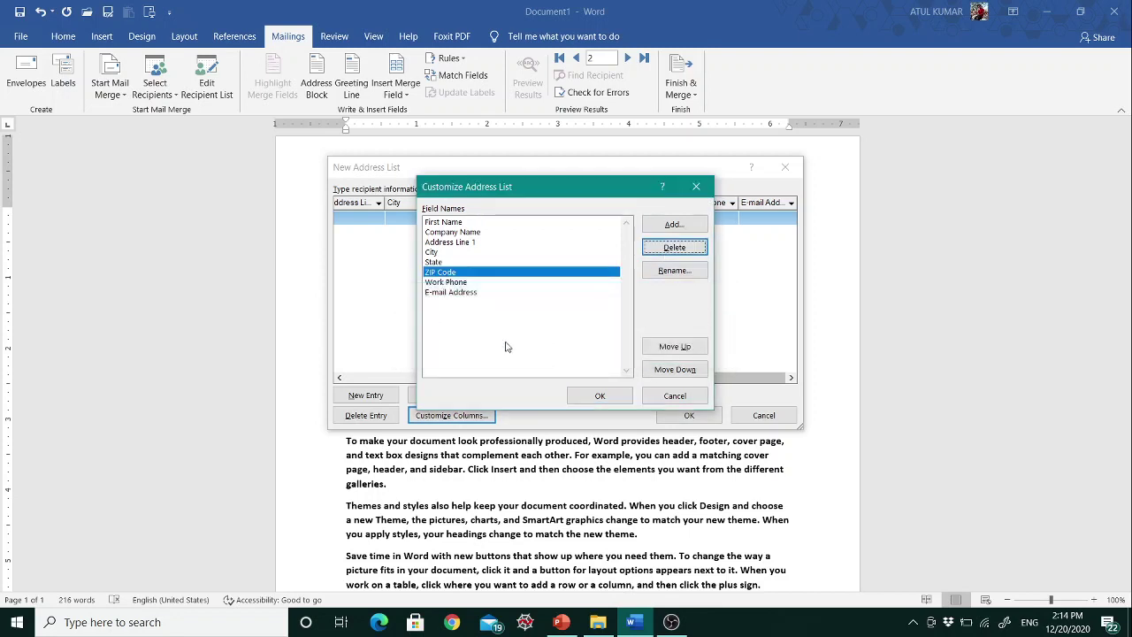
# Step: Delete the Work Phone, E-mail Address and ZIP Code fields from the address list's columns
pyautogui.click(446, 292)
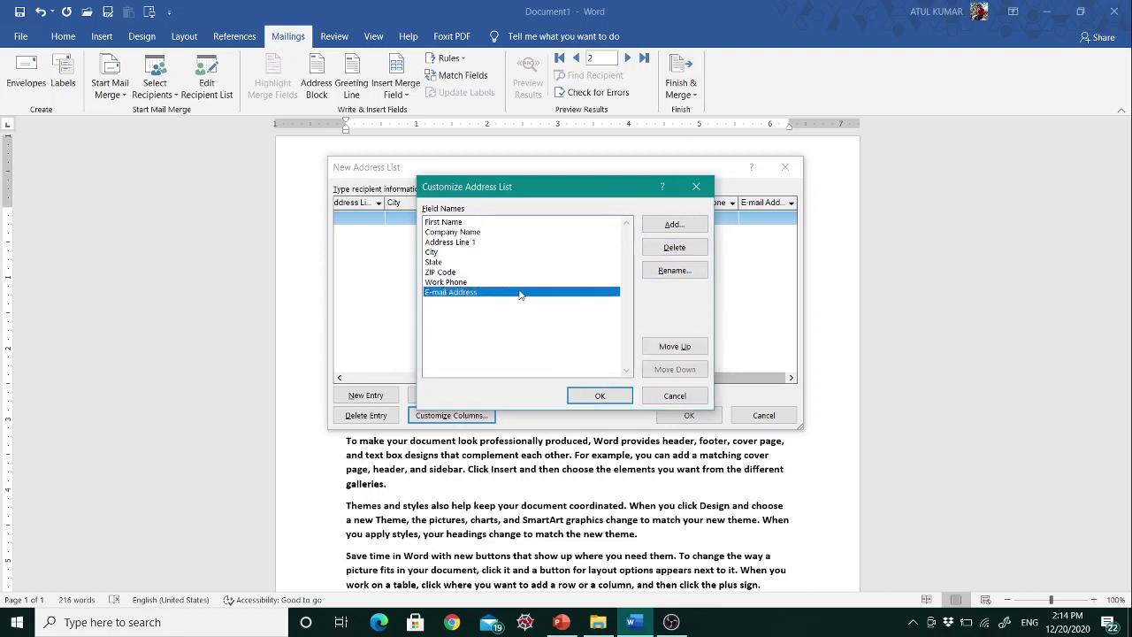
pyautogui.click(454, 282)
pyautogui.click(668, 252)
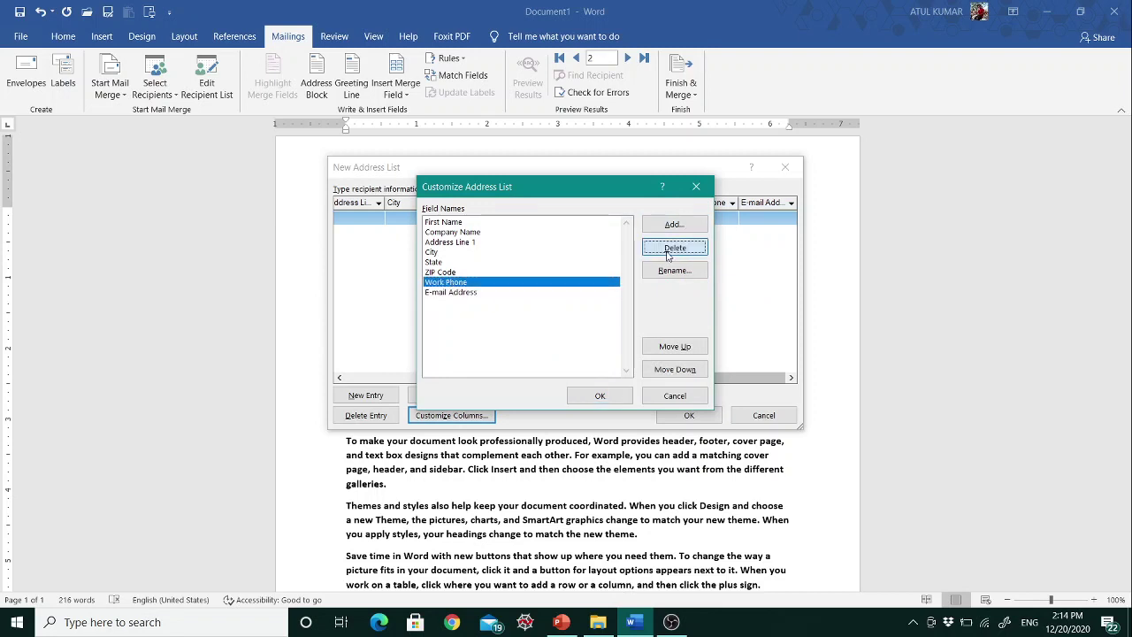
pyautogui.click(536, 354)
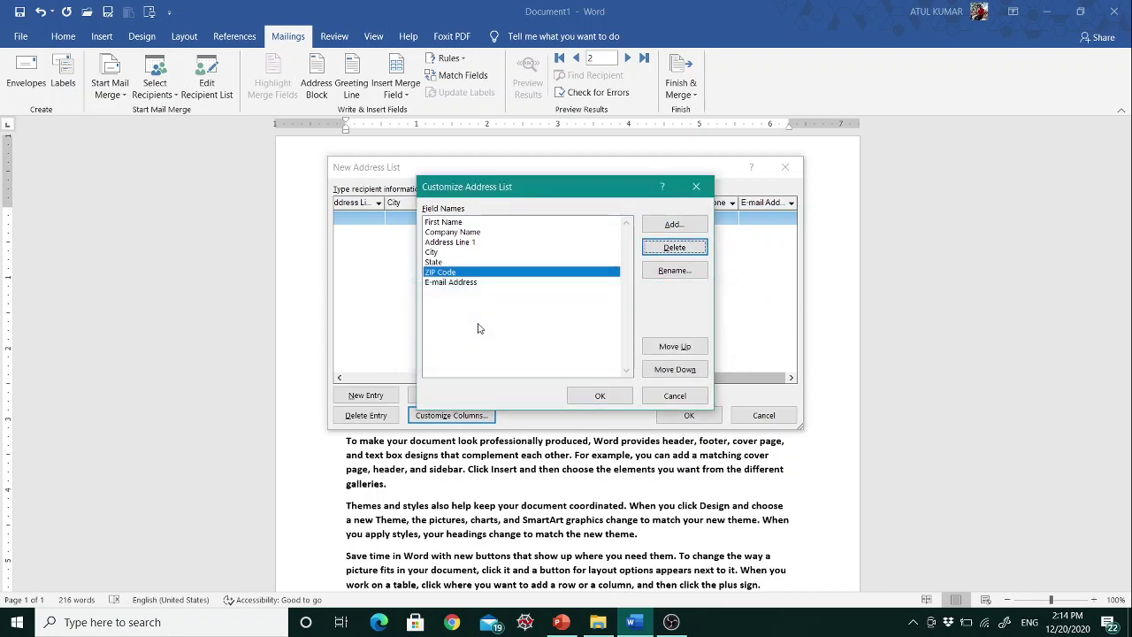
pyautogui.click(455, 284)
pyautogui.click(666, 250)
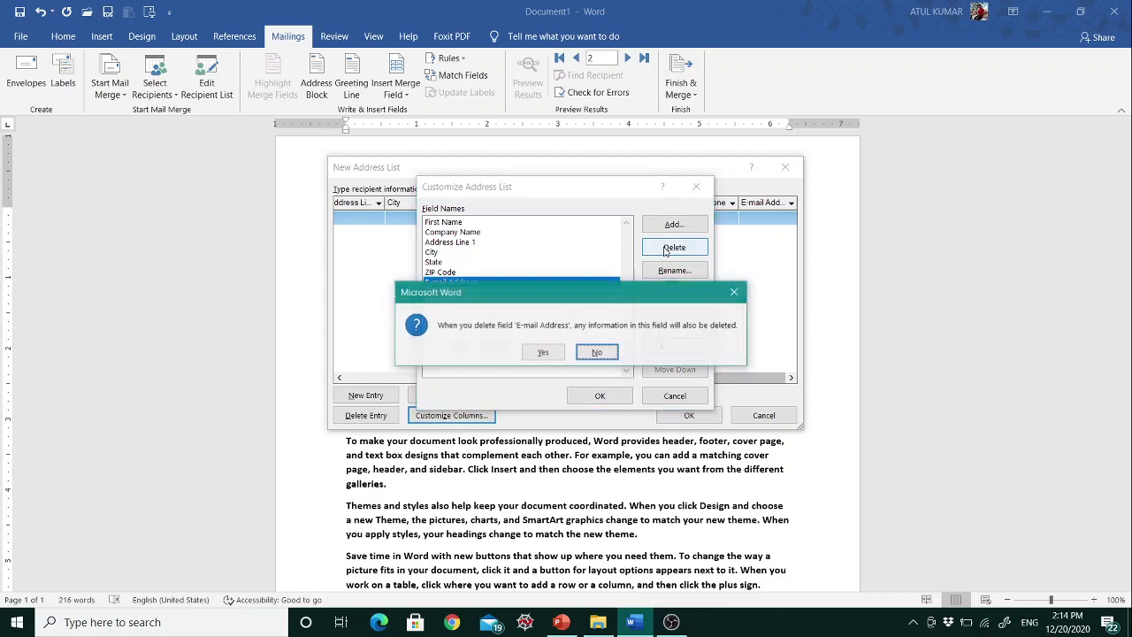
pyautogui.click(544, 352)
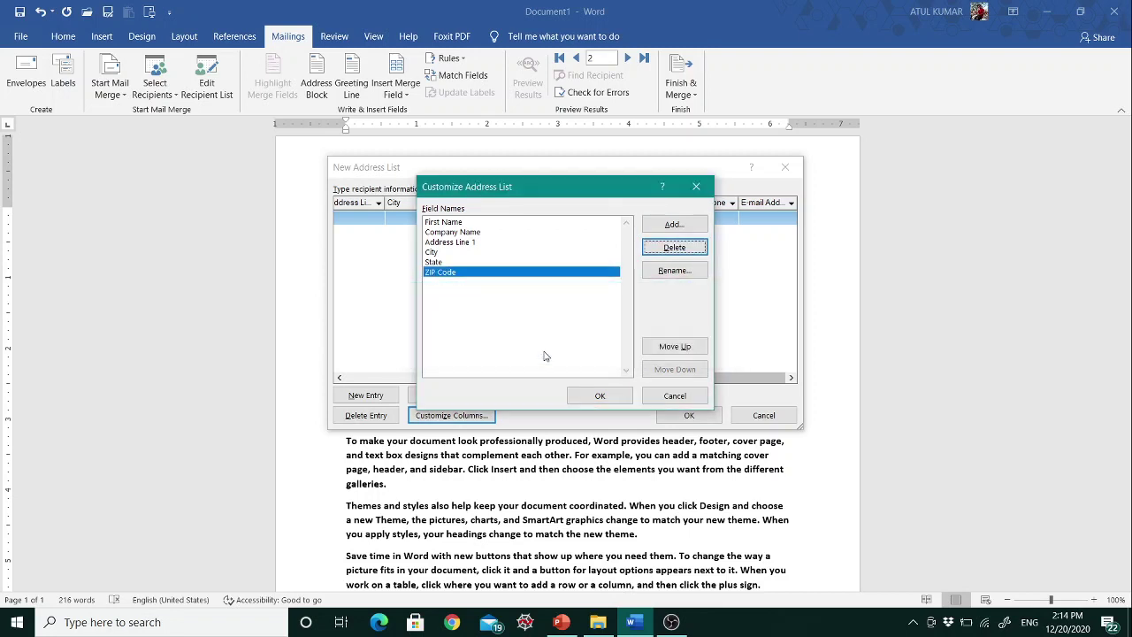
pyautogui.click(654, 251)
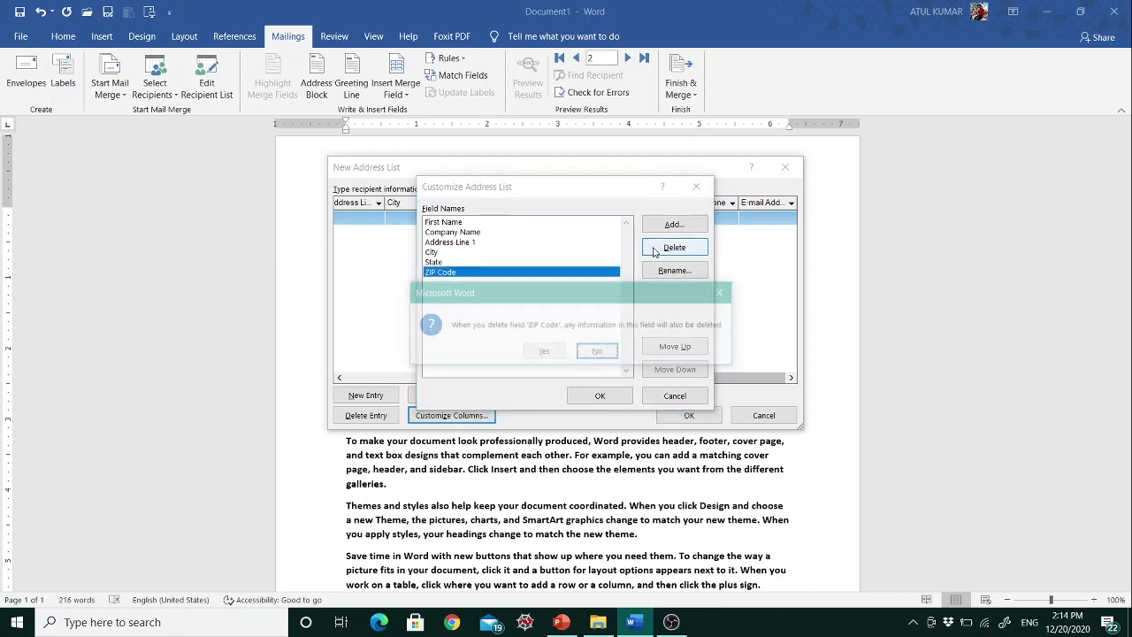
pyautogui.click(544, 352)
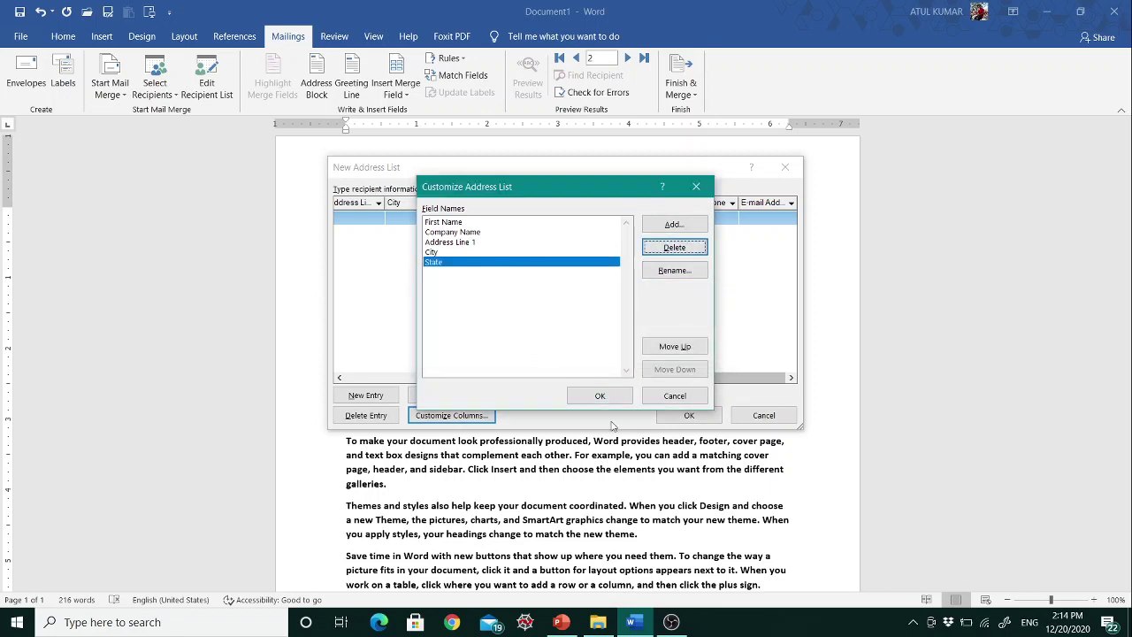
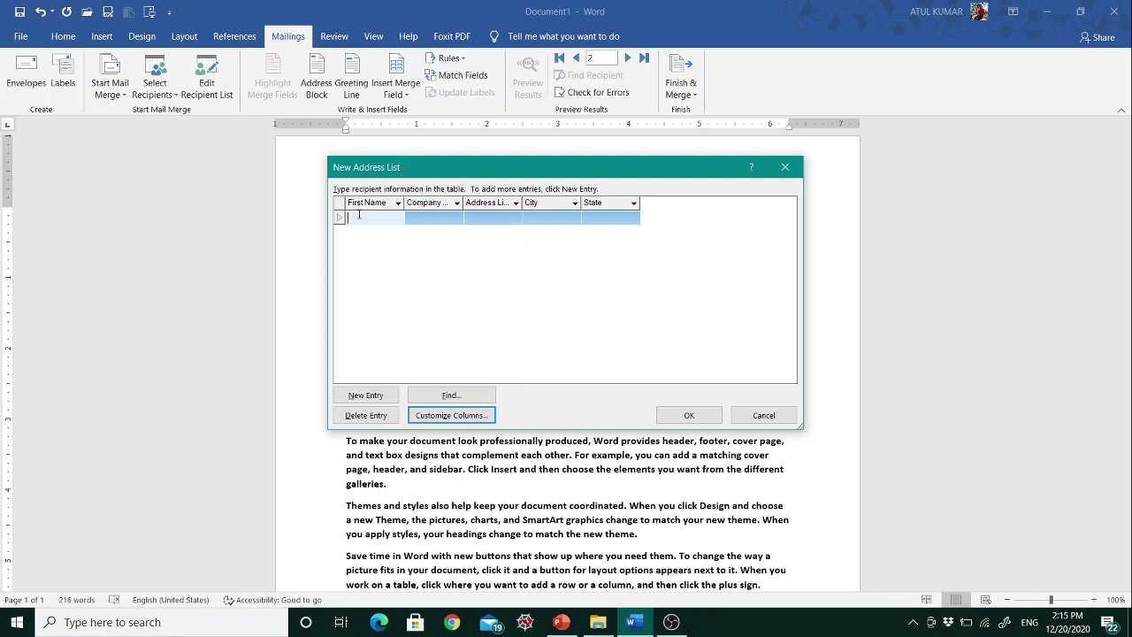
# Step: Enter the first recipient's first name and the company name "XYZ" in the first row of the address list
pyautogui.write('A')
pyautogui.press('BackSpace')
pyautogui.write('Nikhil')
pyautogui.click(442, 220)
pyautogui.write('X')
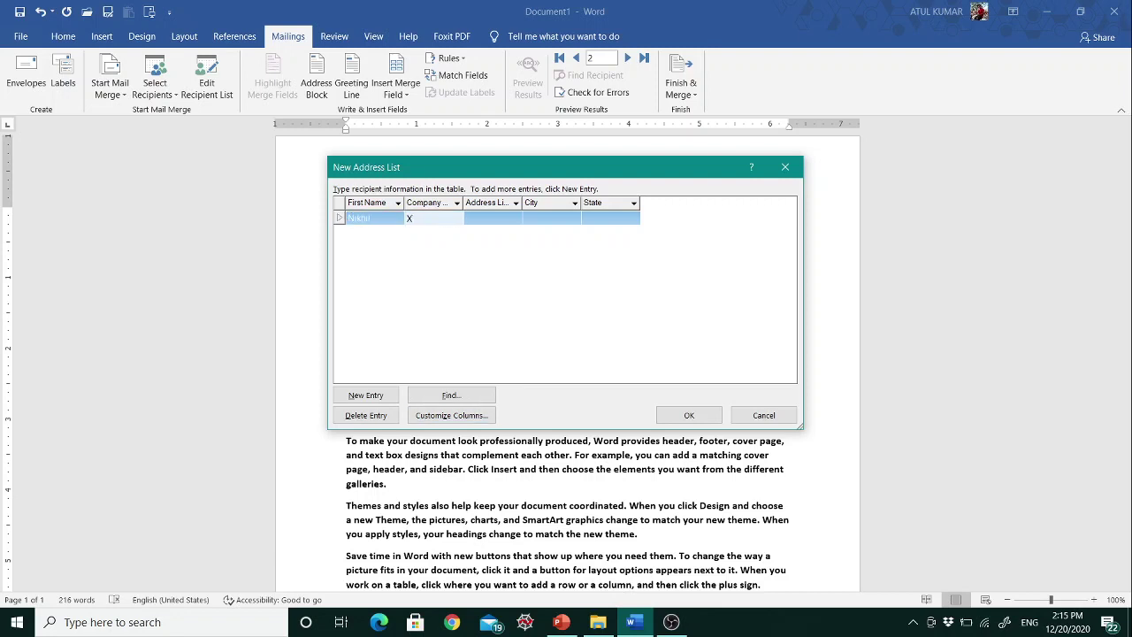
pyautogui.write('YZ')
# Step: Complete the first recipient's entry with the address line, city and state
pyautogui.click(487, 219)
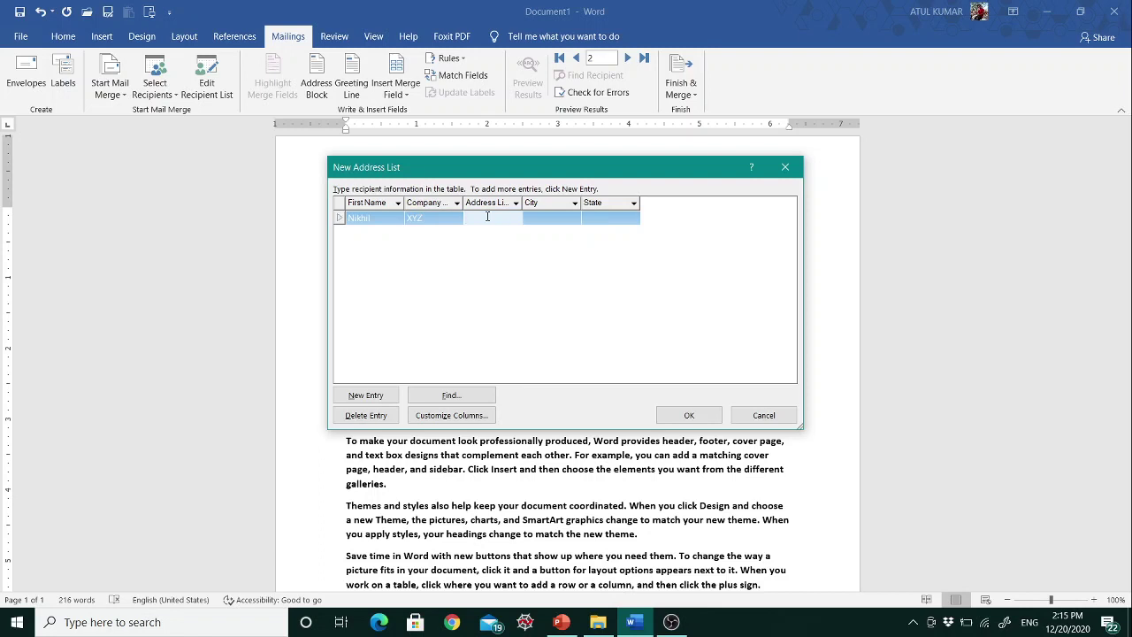
pyautogui.write('Ha')
pyautogui.press('BackSpace')
pyautogui.press('BackSpace')
pyautogui.write('Nehri')
pyautogui.press('BackSpace')
pyautogui.write('u Place')
pyautogui.click(530, 219)
pyautogui.write('Delhi')
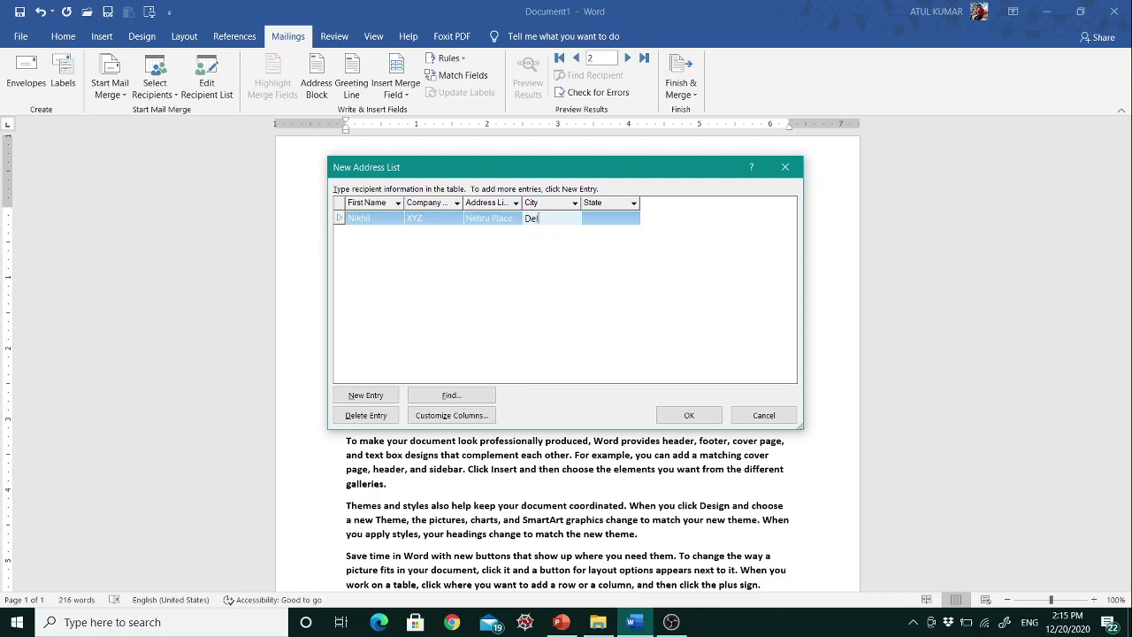
pyautogui.click(595, 220)
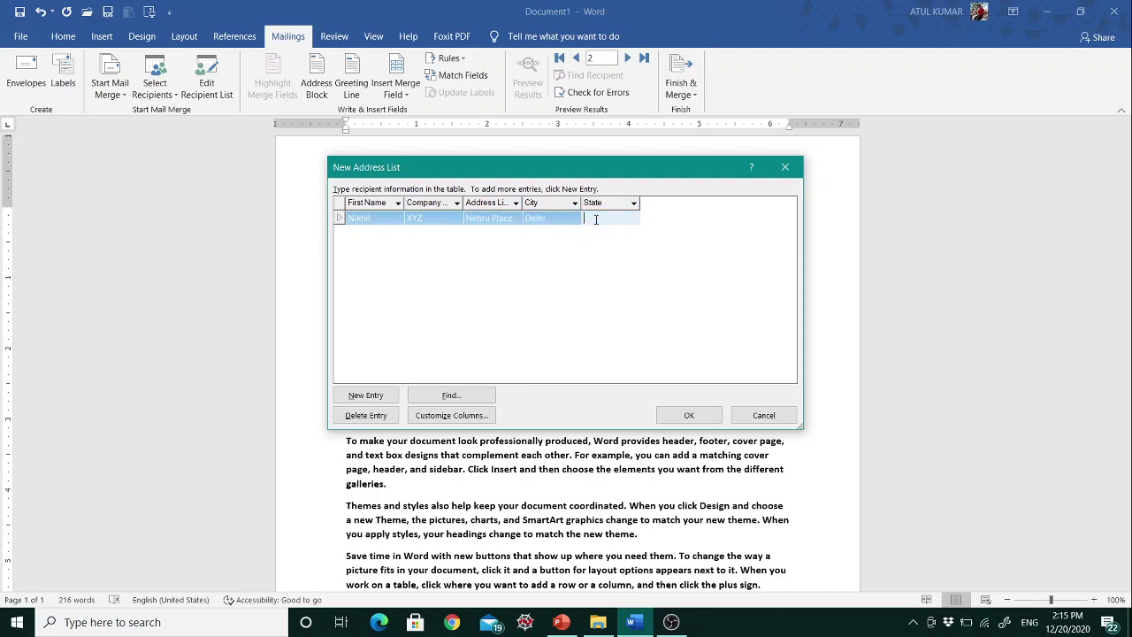
pyautogui.write('Newdelhi')
pyautogui.click(482, 272)
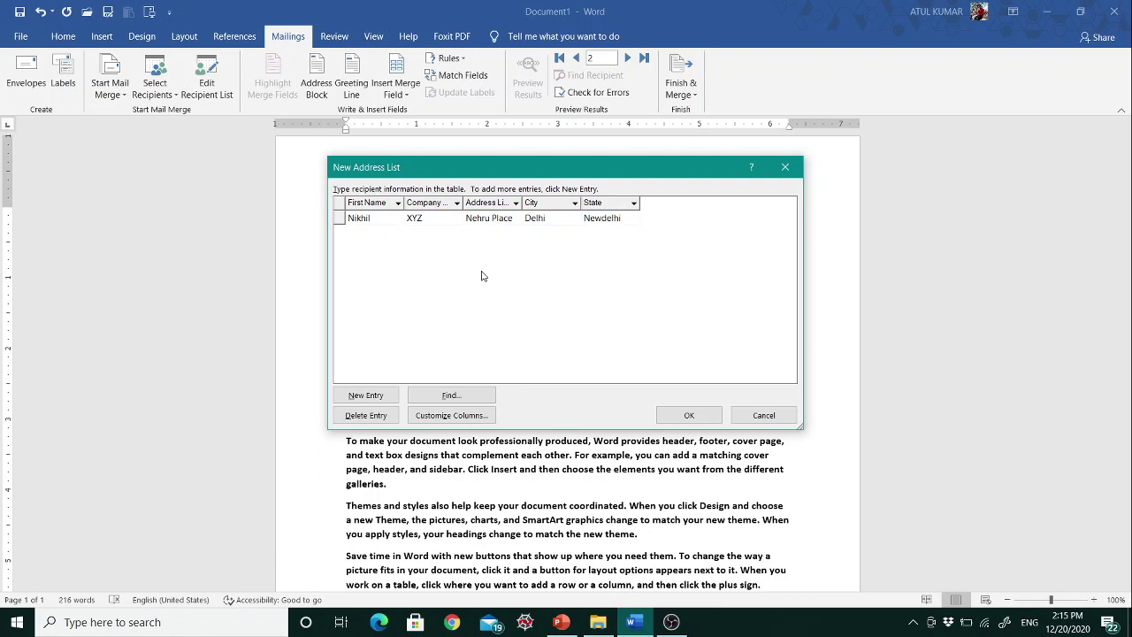
# Step: Add a second entry to the address list with the recipient's first name and the company name "fge"
pyautogui.click(365, 395)
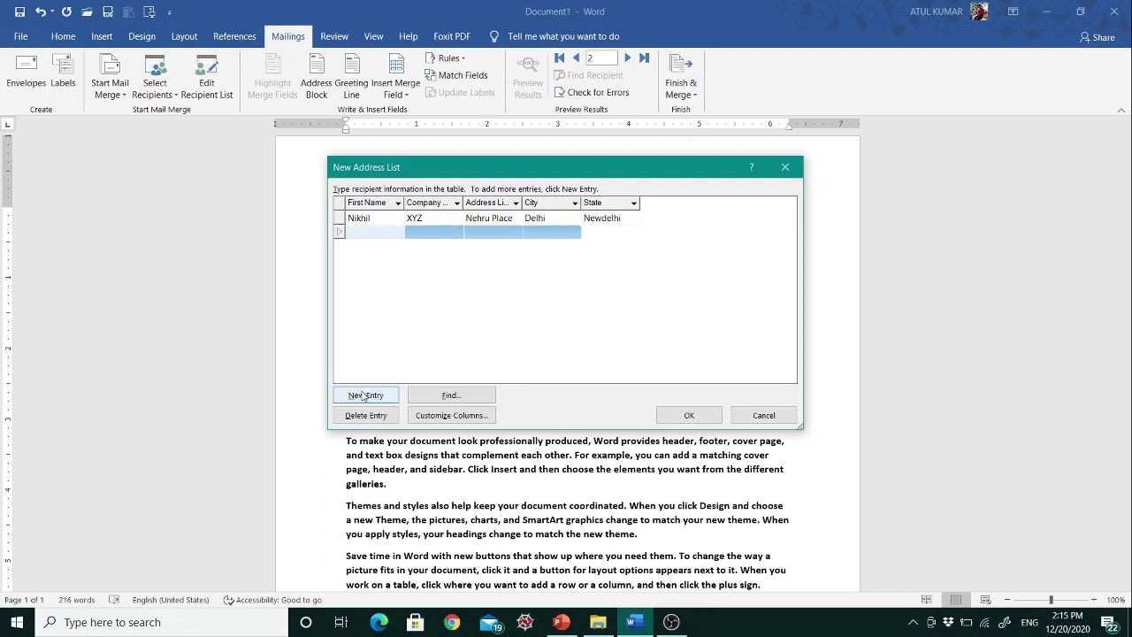
pyautogui.write('A')
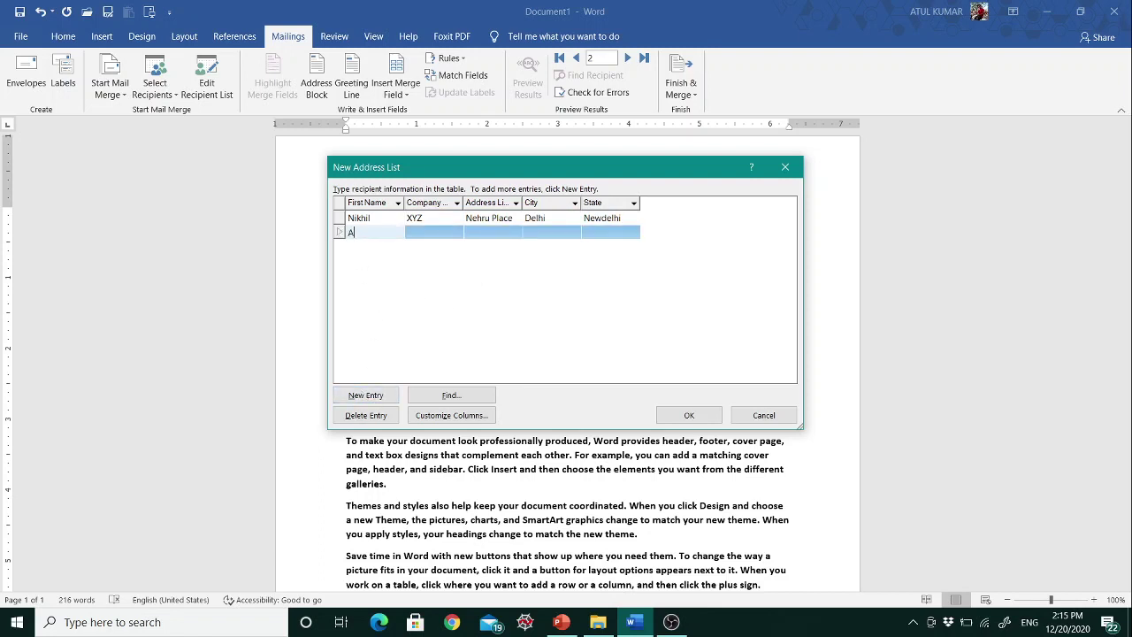
pyautogui.write('khil')
pyautogui.click(422, 243)
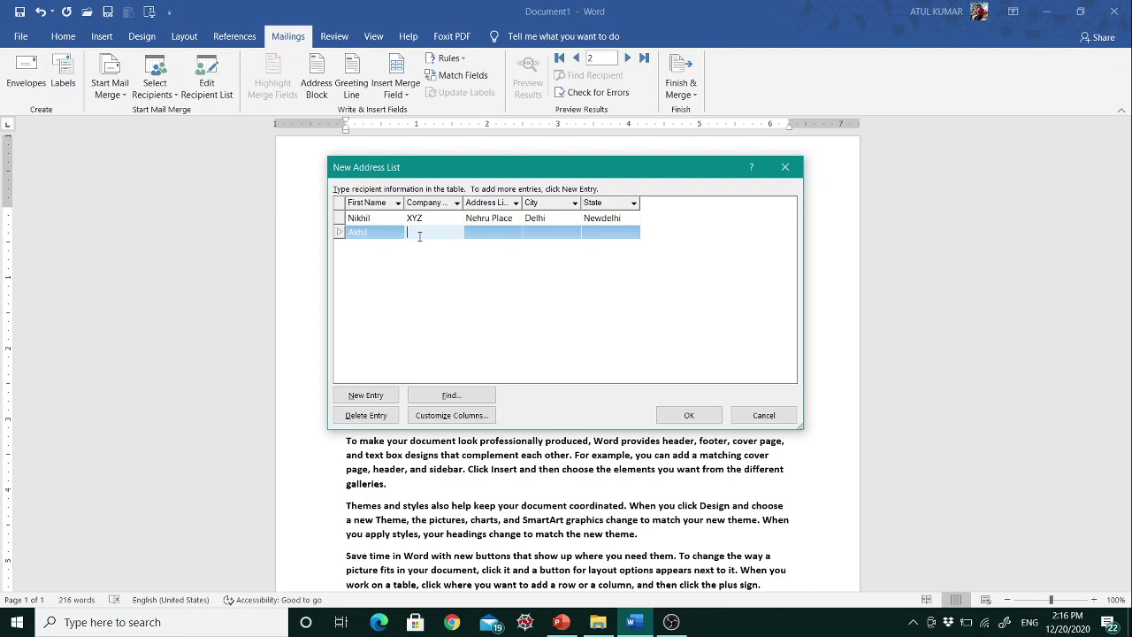
pyautogui.write('fge')
# Step: Complete the second recipient's entry with the address line, city and state
pyautogui.click(497, 231)
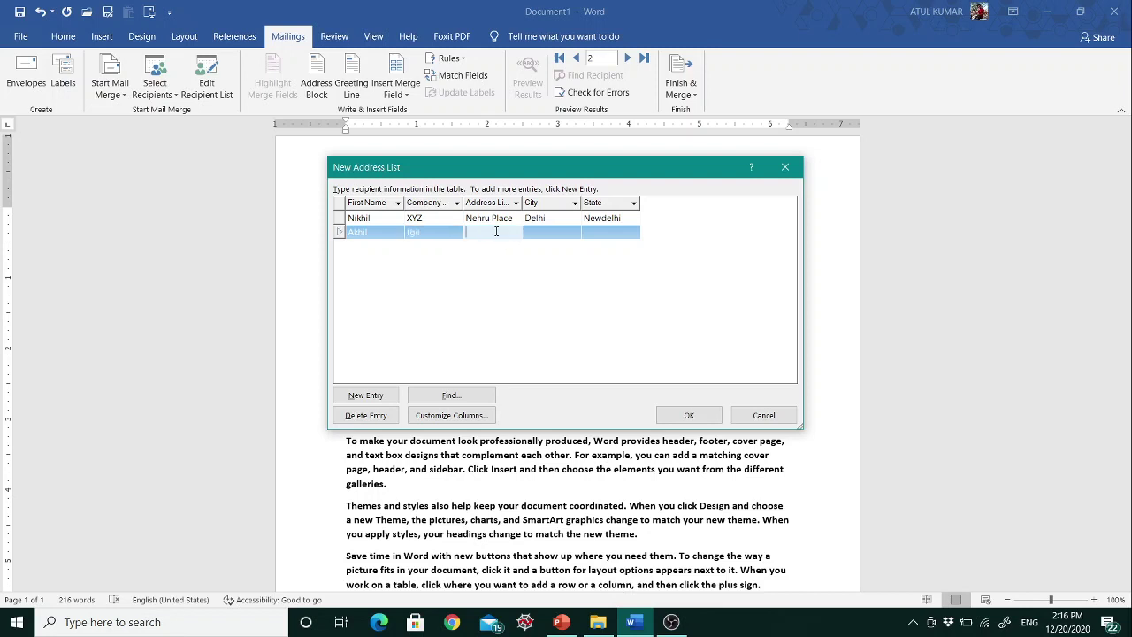
pyautogui.write('Ambala road')
pyautogui.click(555, 231)
pyautogui.write('Amba')
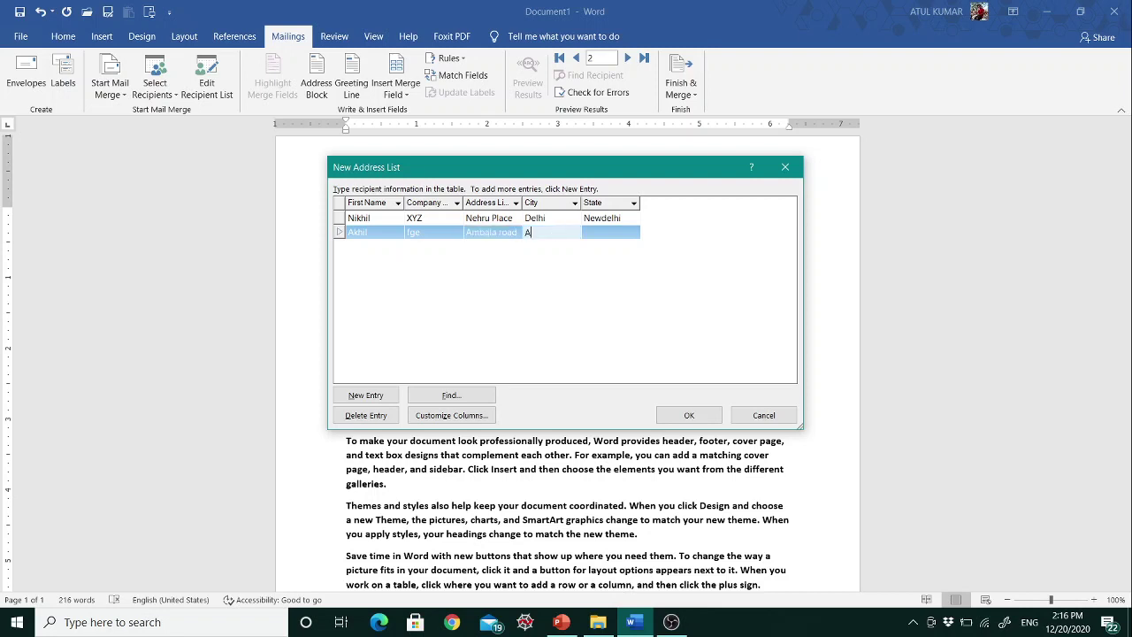
pyautogui.write('la')
pyautogui.click(597, 228)
pyautogui.write('Haryana')
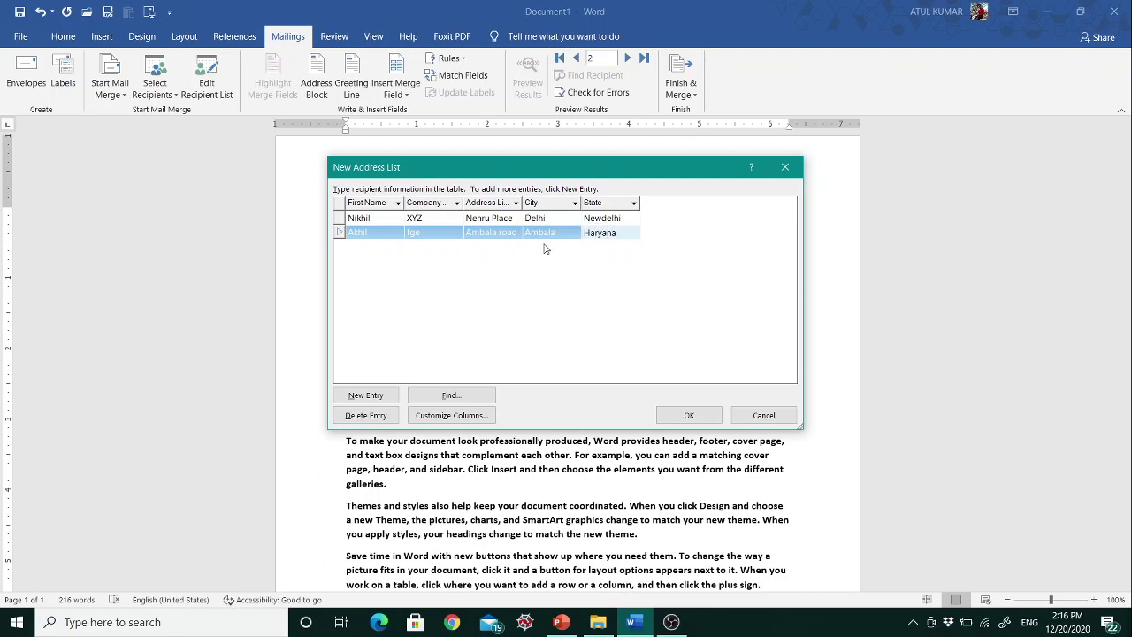
# Step: Add a third entry to the address list with the recipient's first name and the company name "krt"
pyautogui.click(365, 395)
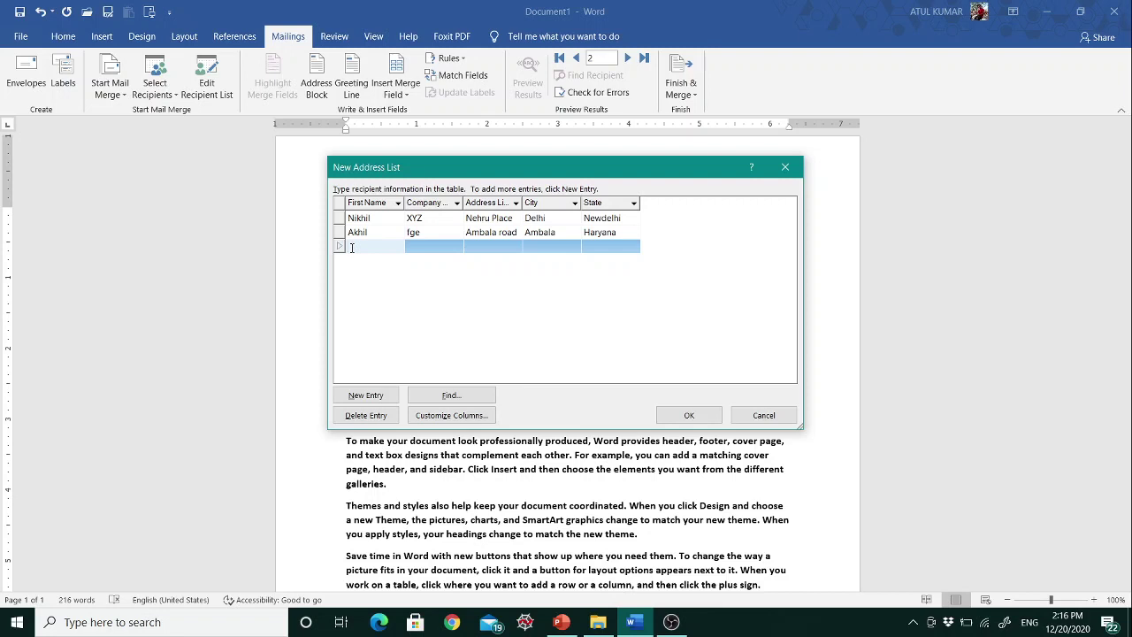
pyautogui.write('Santosh')
pyautogui.click(417, 247)
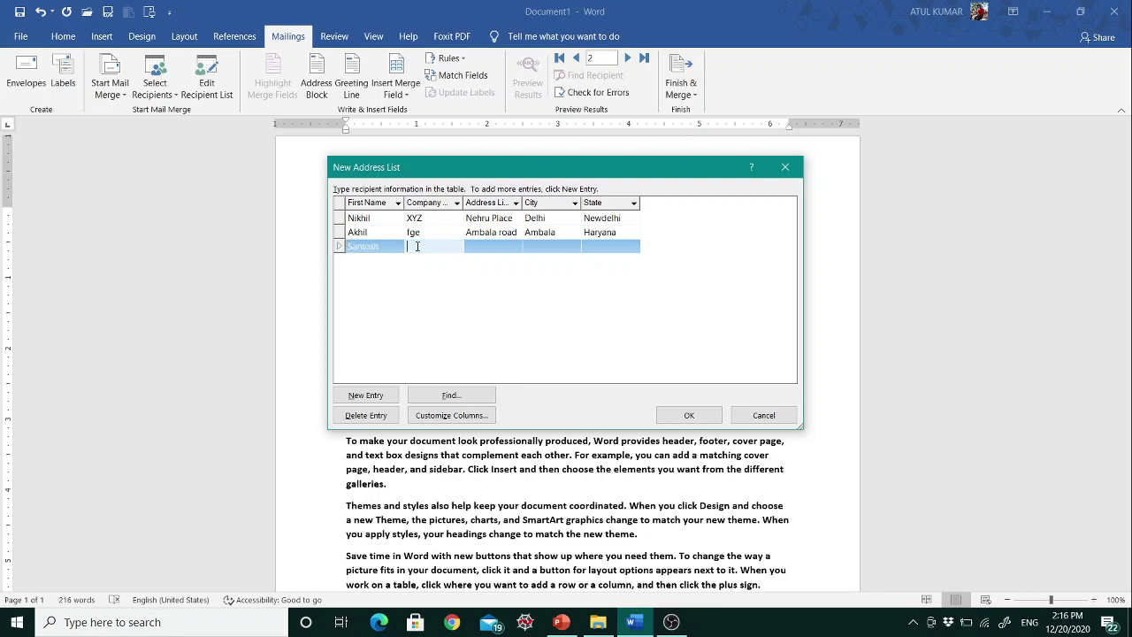
pyautogui.write('krt')
# Step: Complete the third recipient's entry with the address line, city and state
pyautogui.click(470, 248)
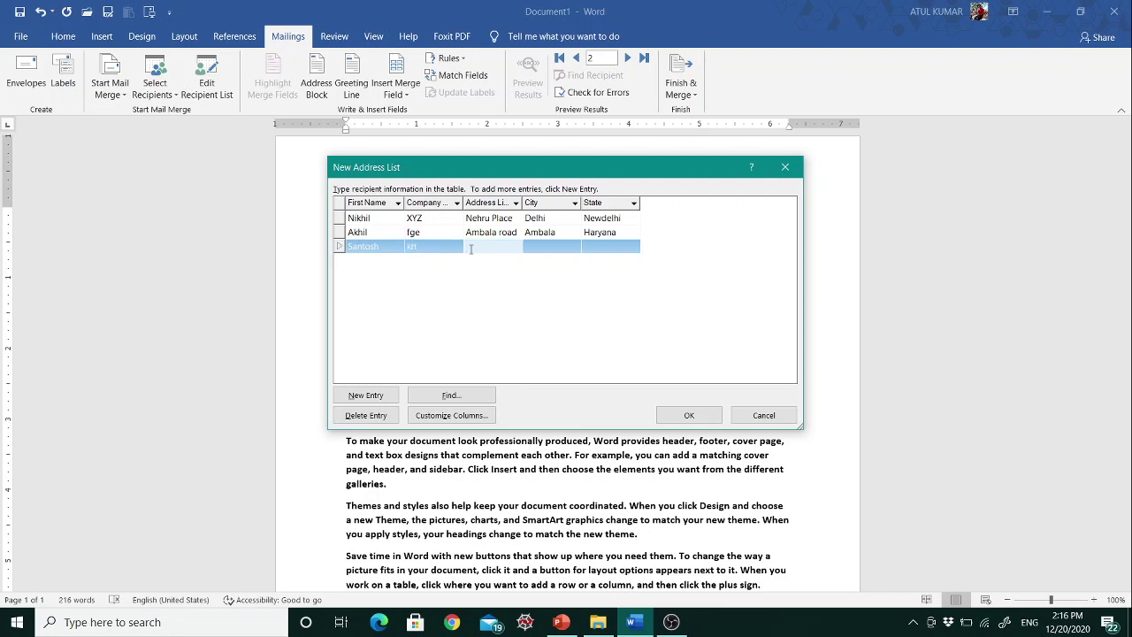
pyautogui.write('Chandi')
pyautogui.press('BackSpace')
pyautogui.press('BackSpace')
pyautogui.press('BackSpace')
pyautogui.press('BackSpace')
pyautogui.press('BackSpace')
pyautogui.press('BackSpace')
pyautogui.write('sec 43')
pyautogui.click(542, 247)
pyautogui.write('Cha')
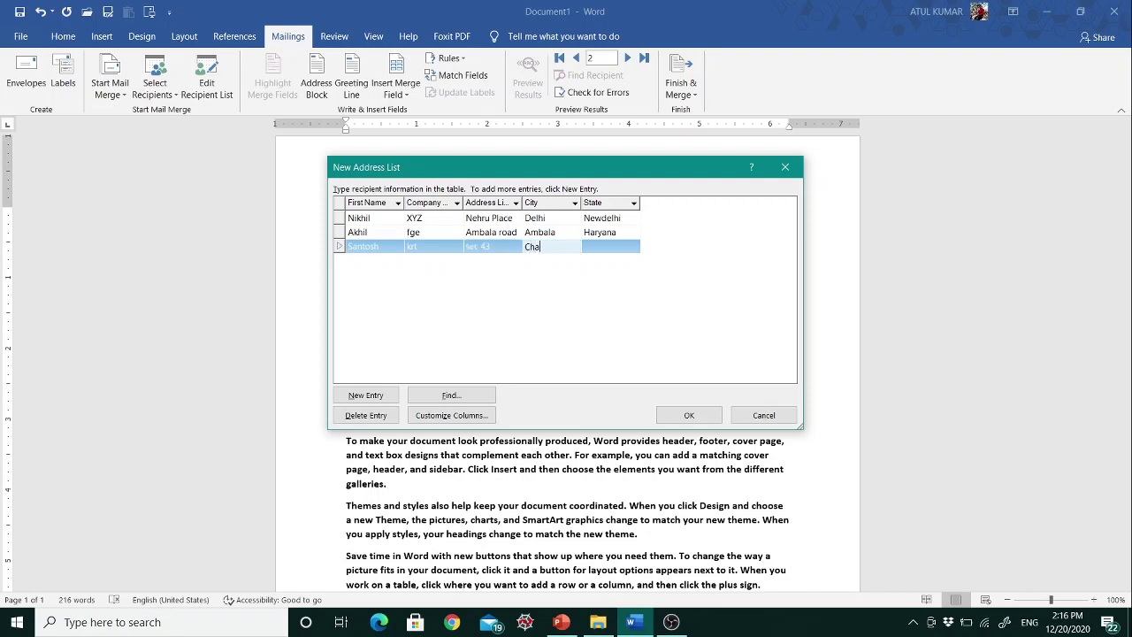
pyautogui.write('ndigarh')
pyautogui.click(601, 247)
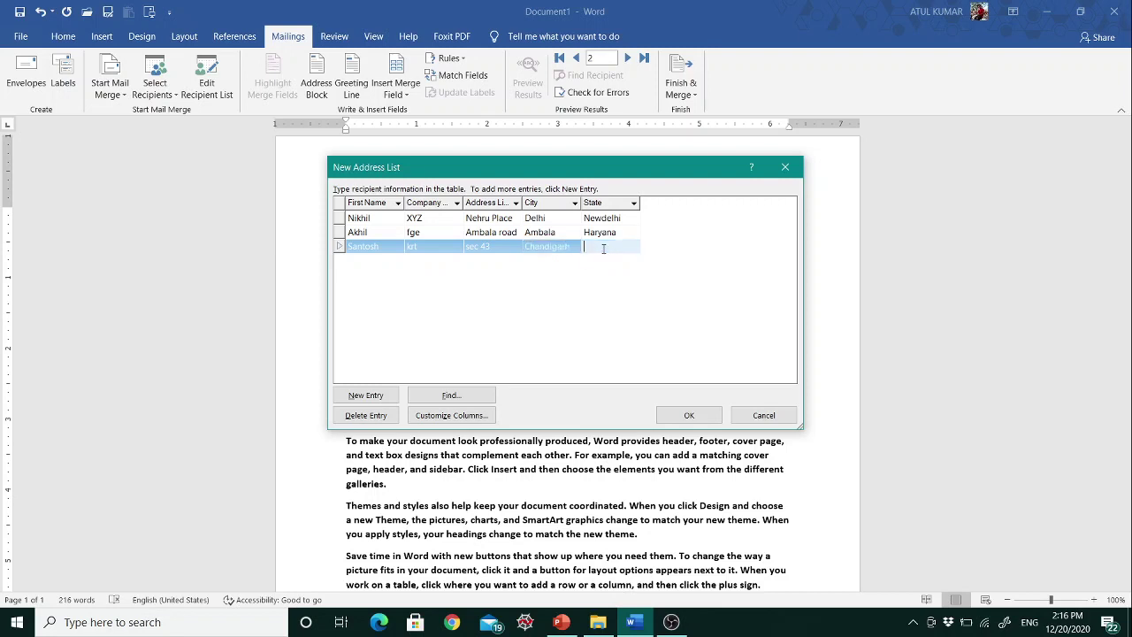
pyautogui.write('Chandigarh')
# Step: Finish the address list and save it on the Desktop as "Myrecipint"
pyautogui.click(689, 416)
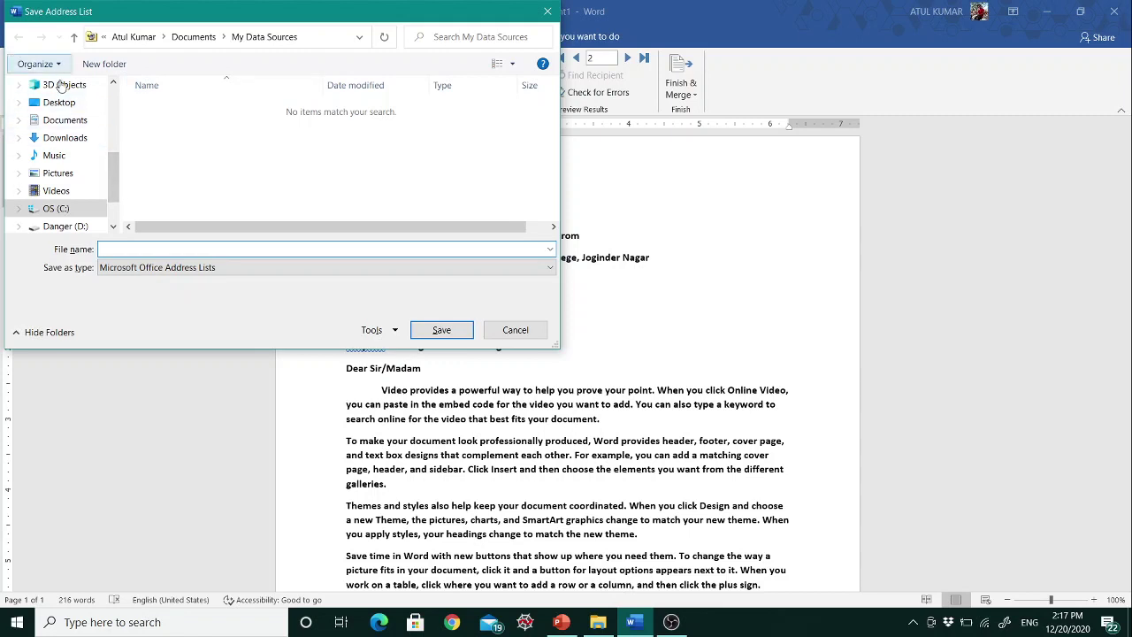
pyautogui.click(59, 101)
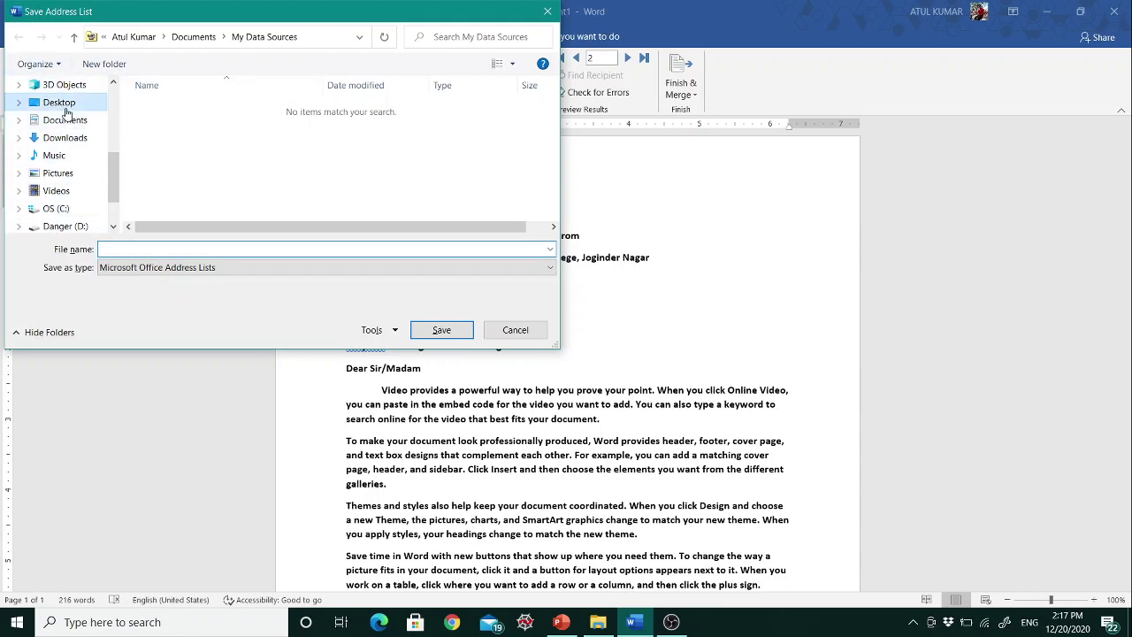
pyautogui.click(123, 251)
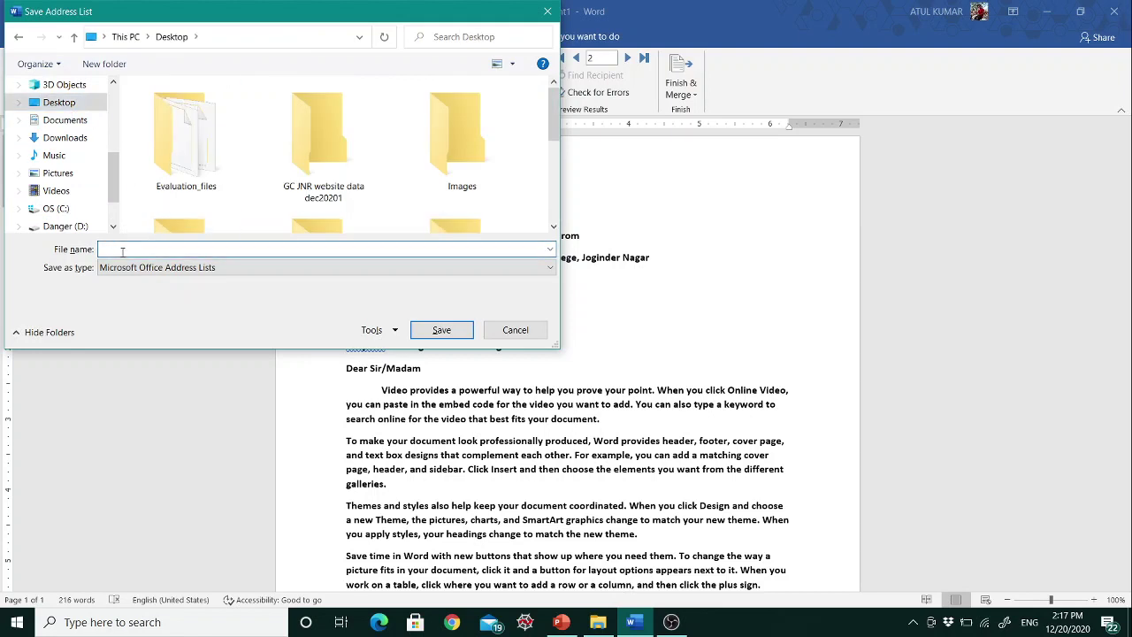
pyautogui.write('My')
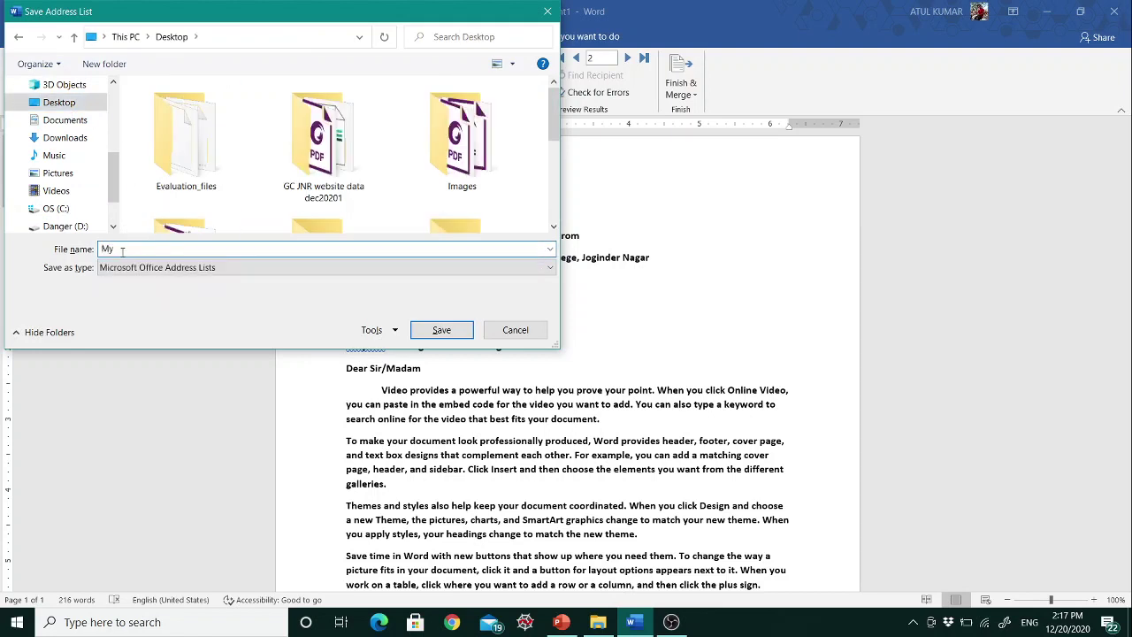
pyautogui.write('recipint')
pyautogui.click(433, 334)
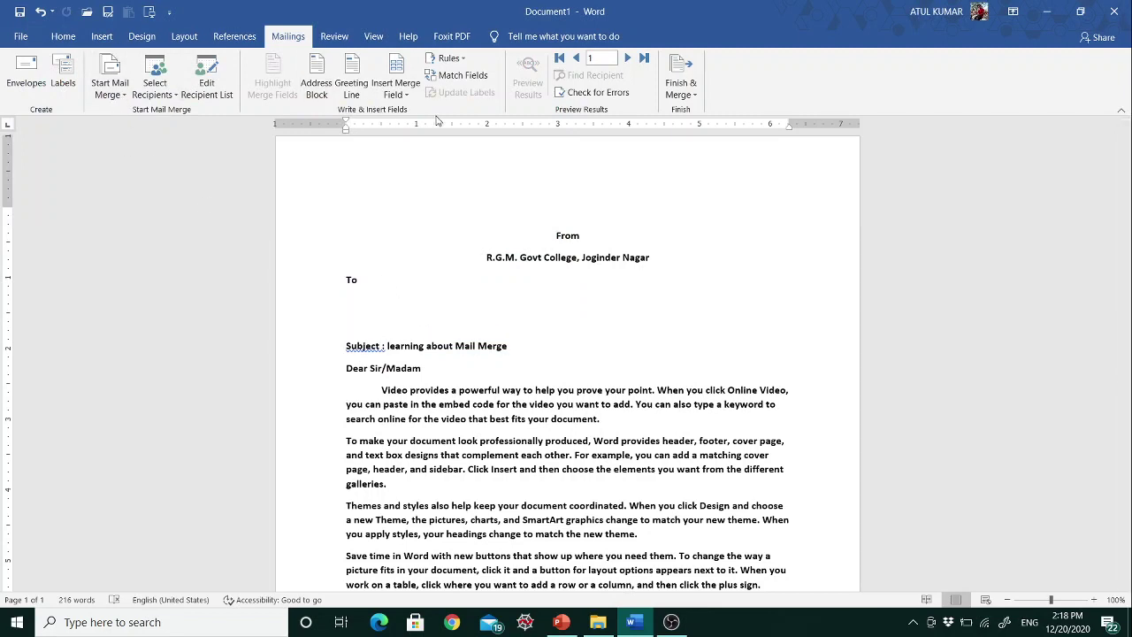
# Step: Load the "meet link" file from the Desktop as an existing recipient list, accepting the default header record delimiters
pyautogui.click(169, 90)
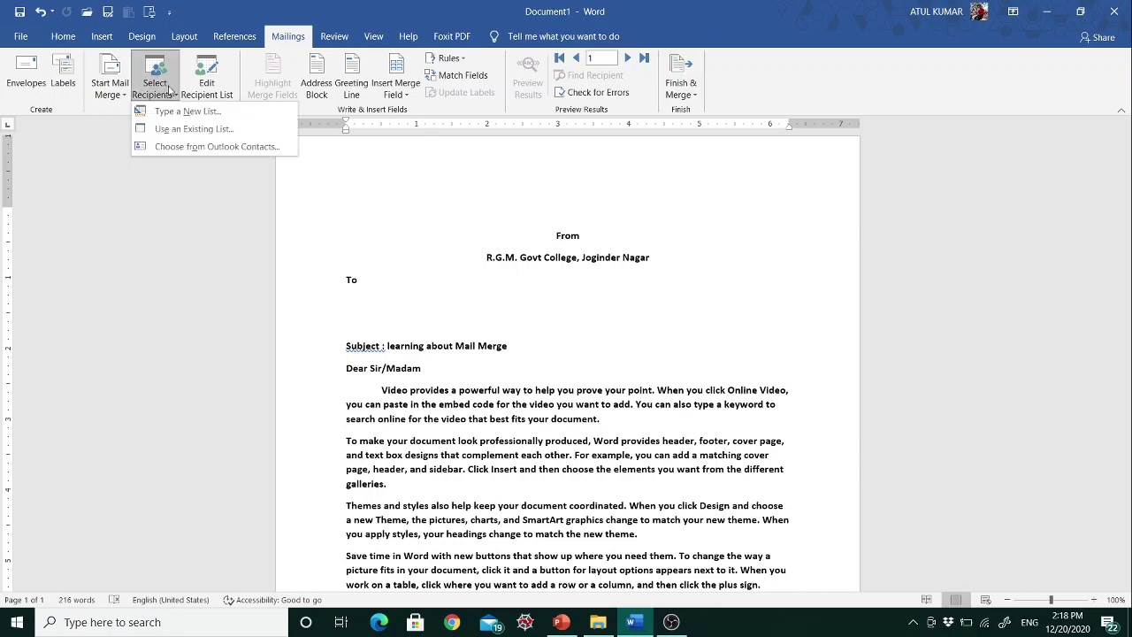
pyautogui.click(185, 134)
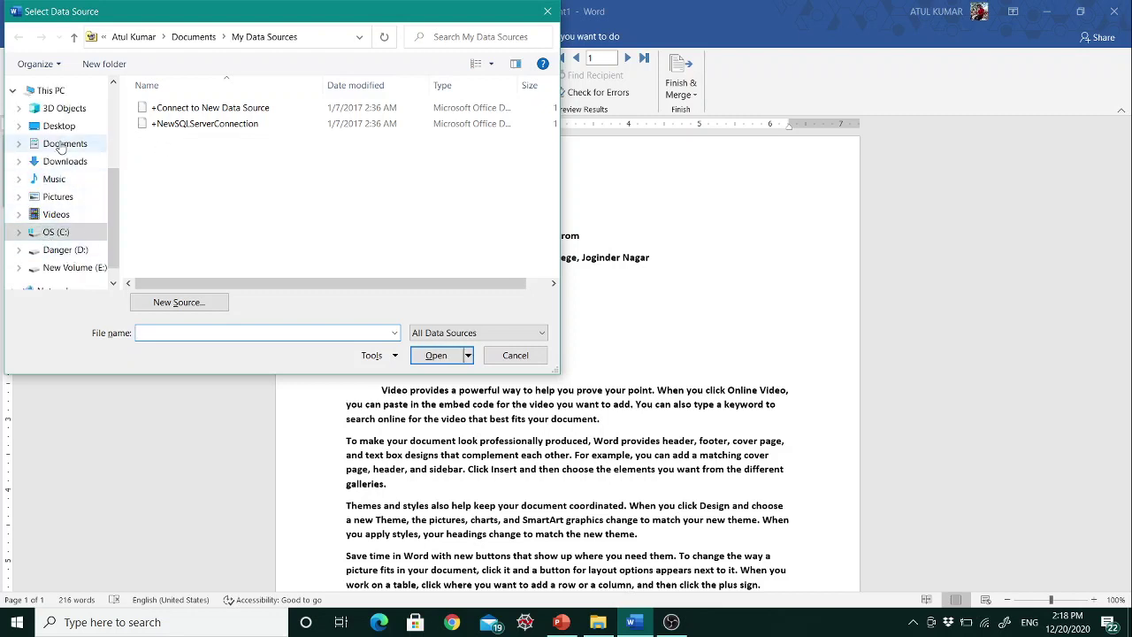
pyautogui.click(58, 127)
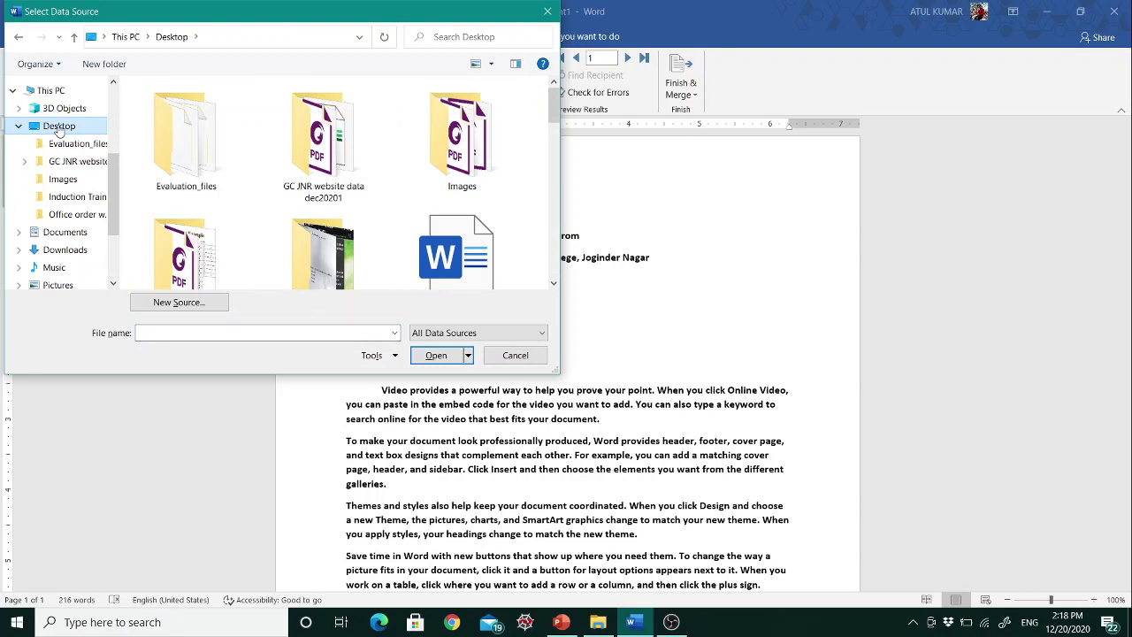
pyautogui.scroll(-5, 324, 133)
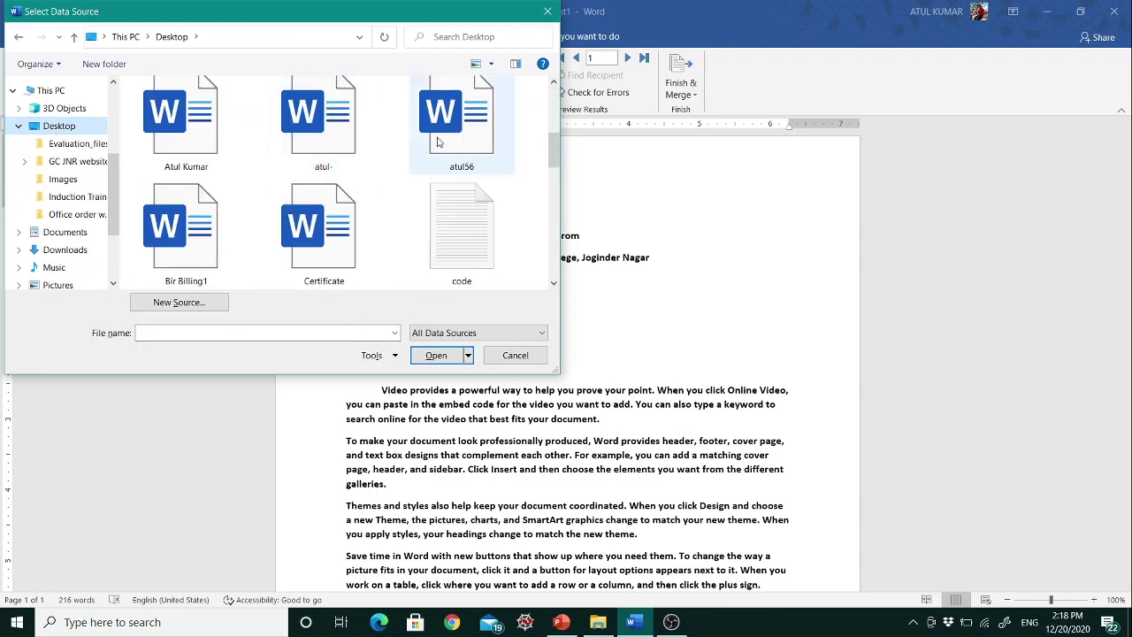
pyautogui.click(437, 141)
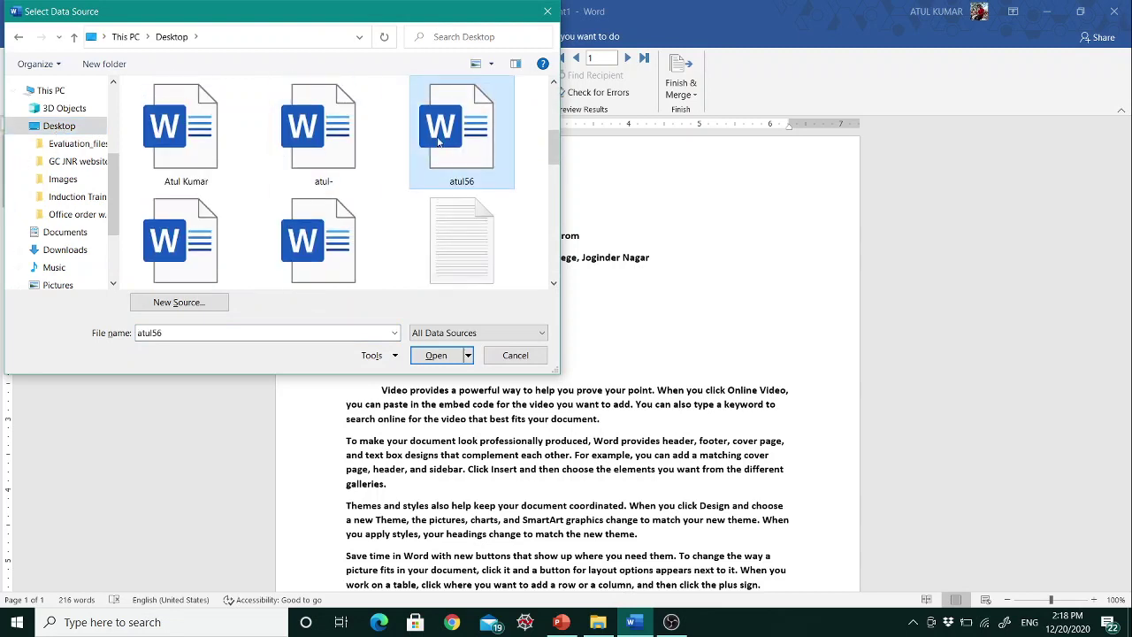
pyautogui.press('m')
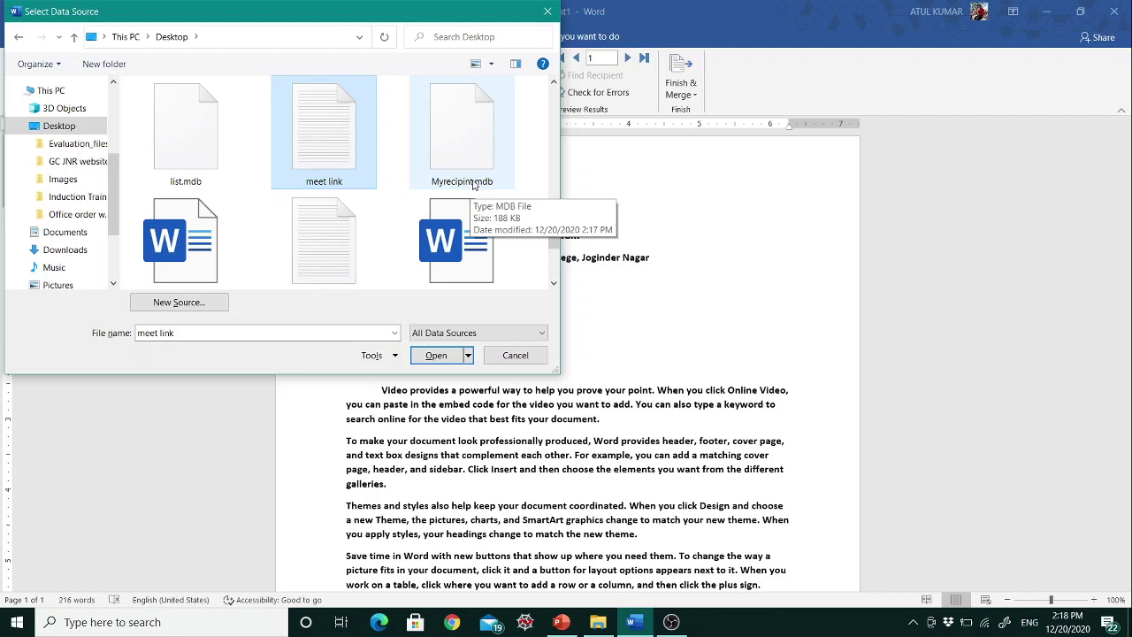
pyautogui.click(436, 355)
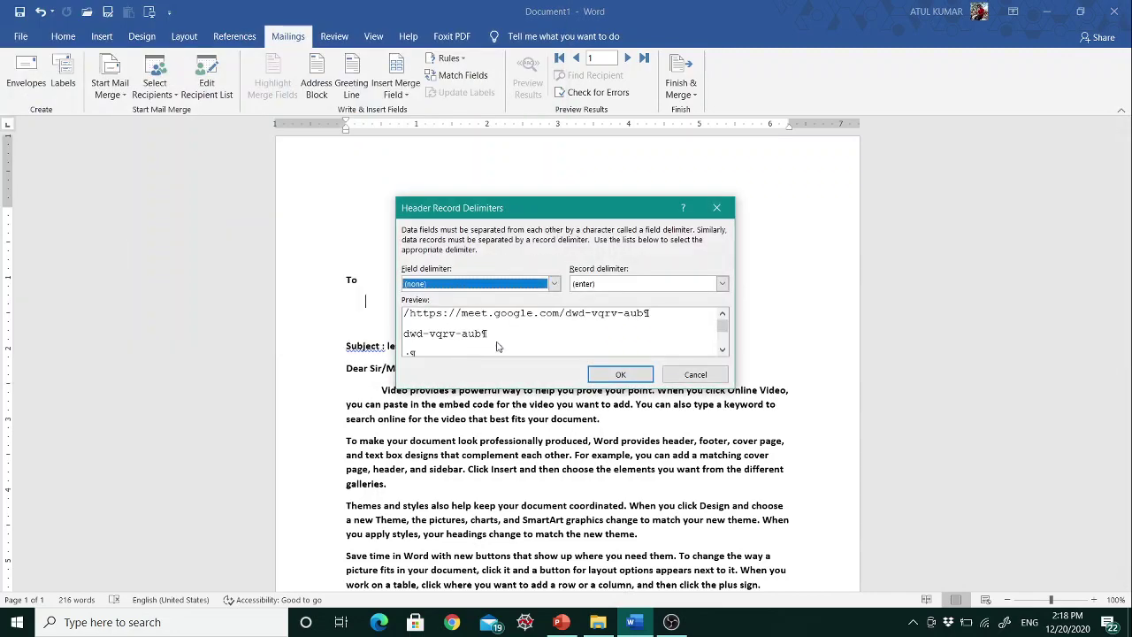
pyautogui.click(618, 375)
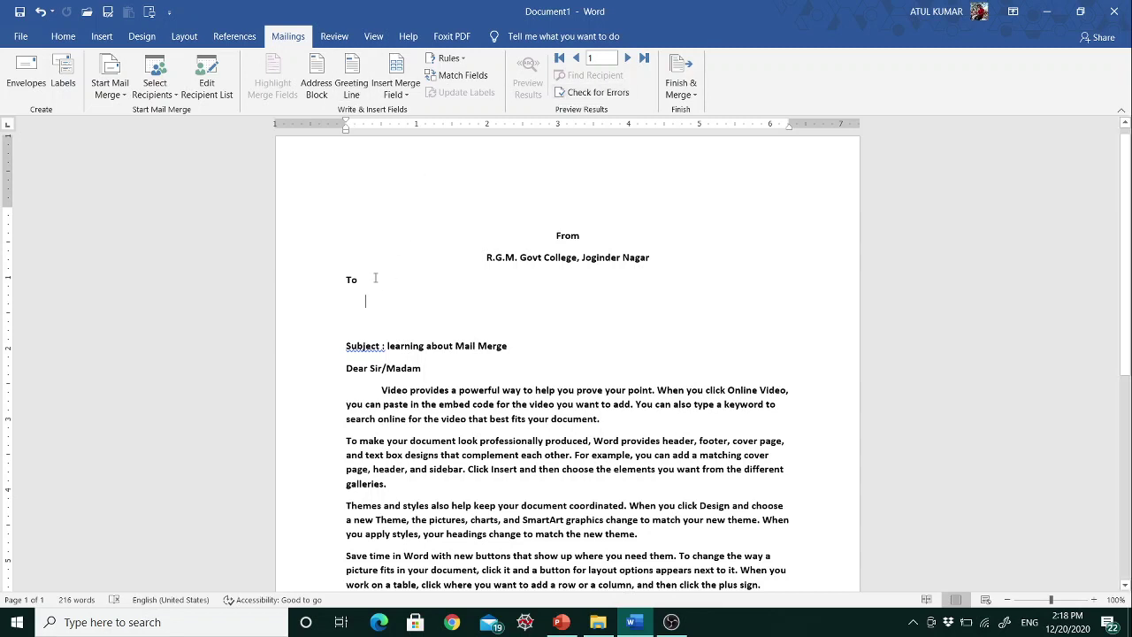
# Step: Check which merge fields the loaded list offers and how the address block previews, without inserting anything
pyautogui.click(398, 100)
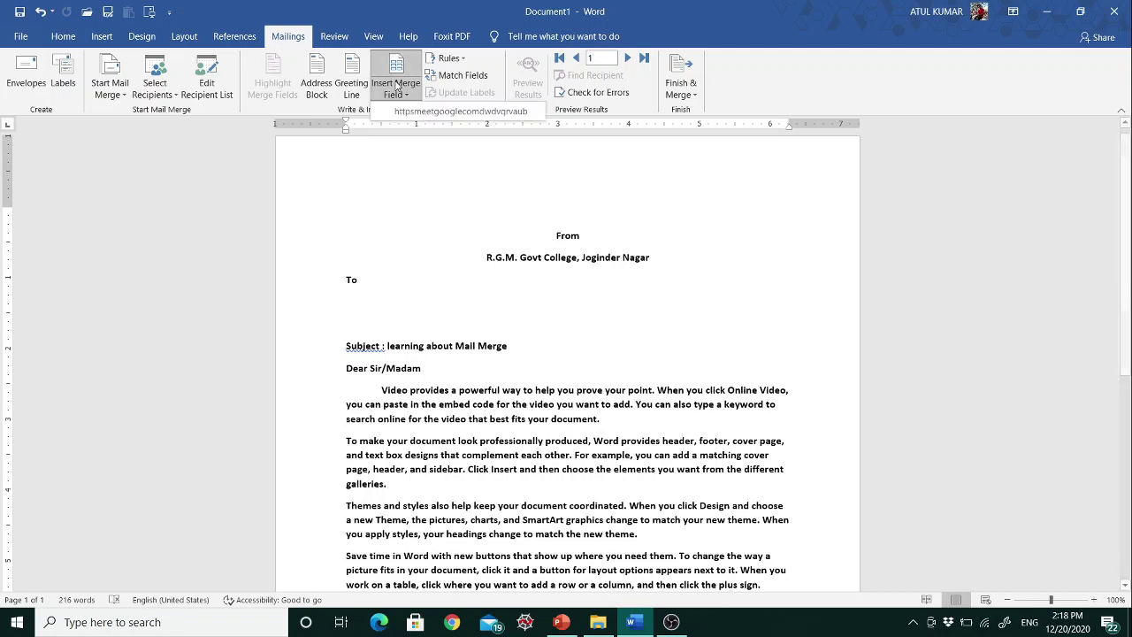
pyautogui.click(398, 71)
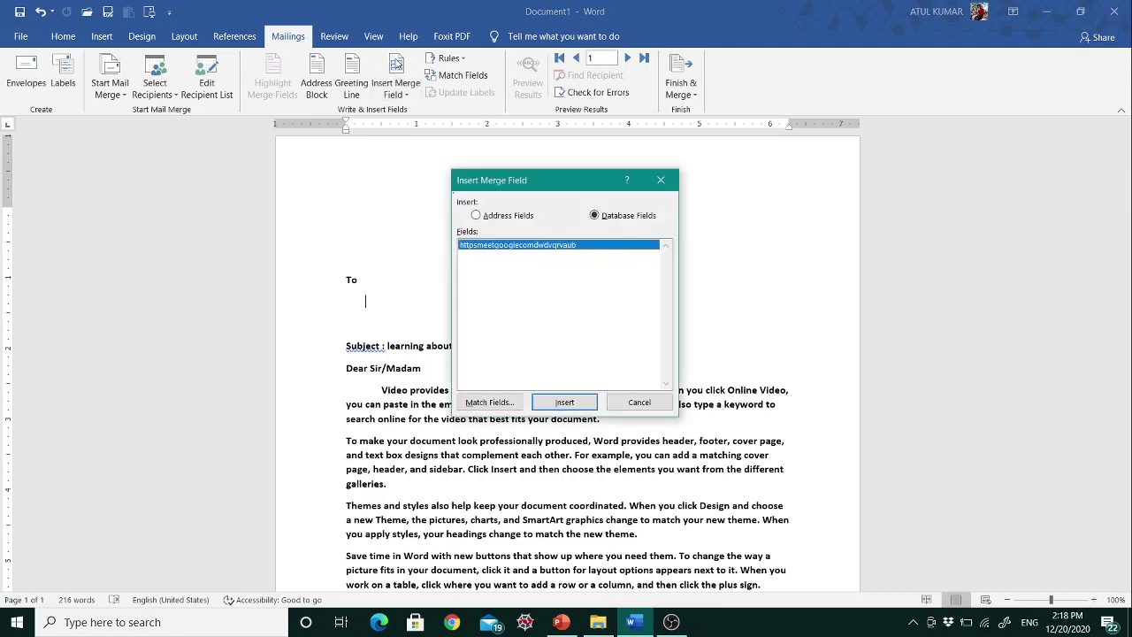
pyautogui.click(477, 217)
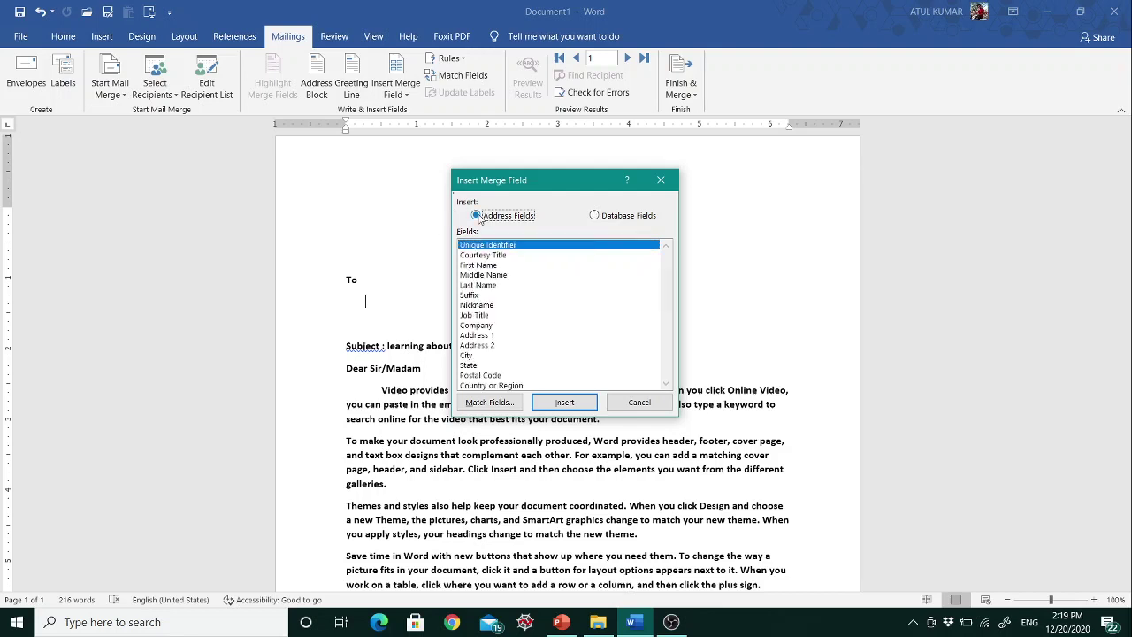
pyautogui.click(661, 179)
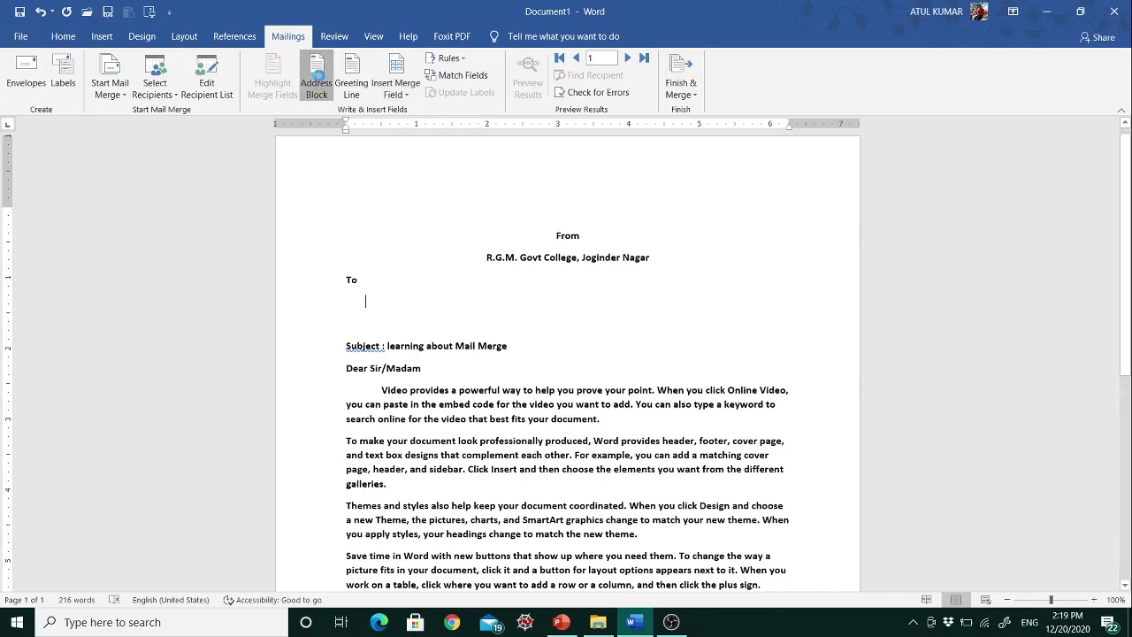
pyautogui.click(317, 78)
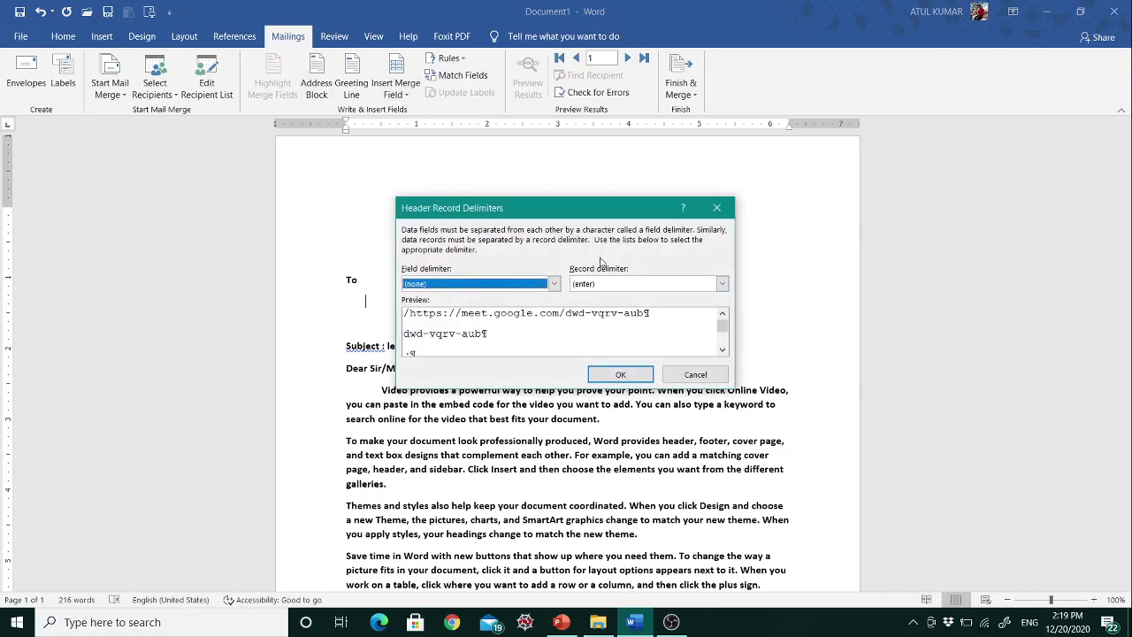
pyautogui.click(717, 205)
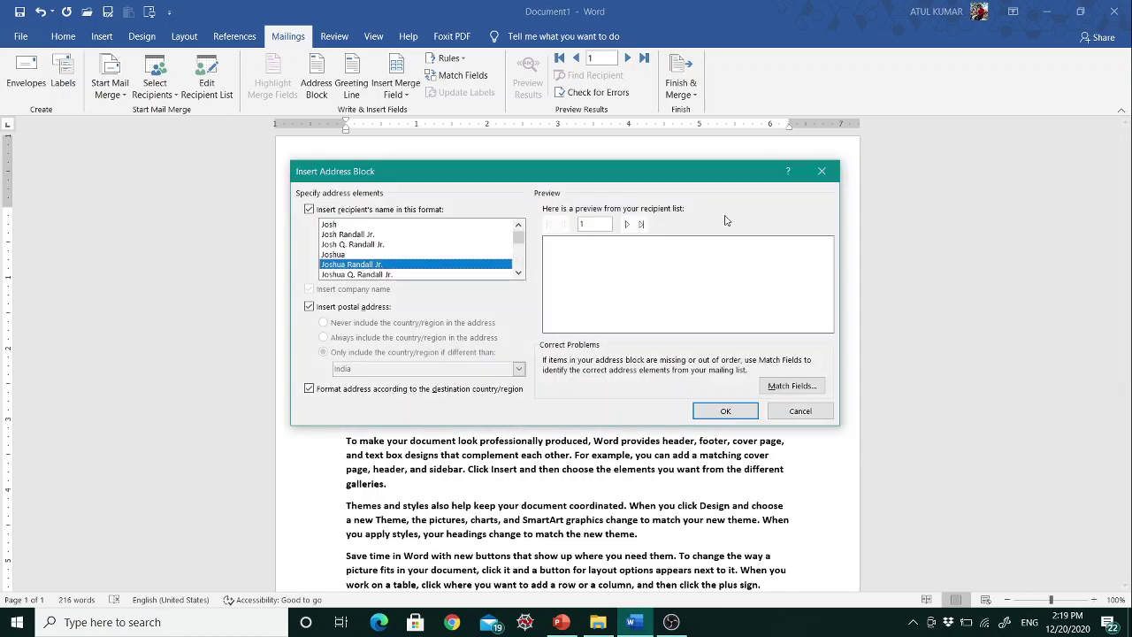
pyautogui.click(832, 173)
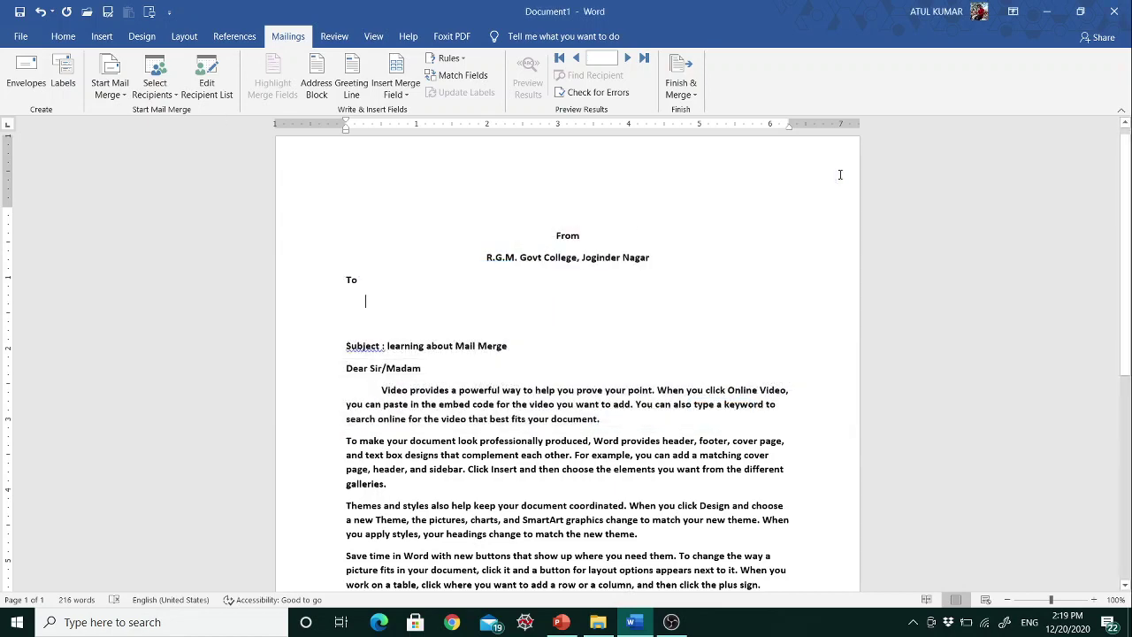
# Step: Load the "Myrecipint.mdb" file from the Desktop as the existing recipient list for the mail merge
pyautogui.click(167, 94)
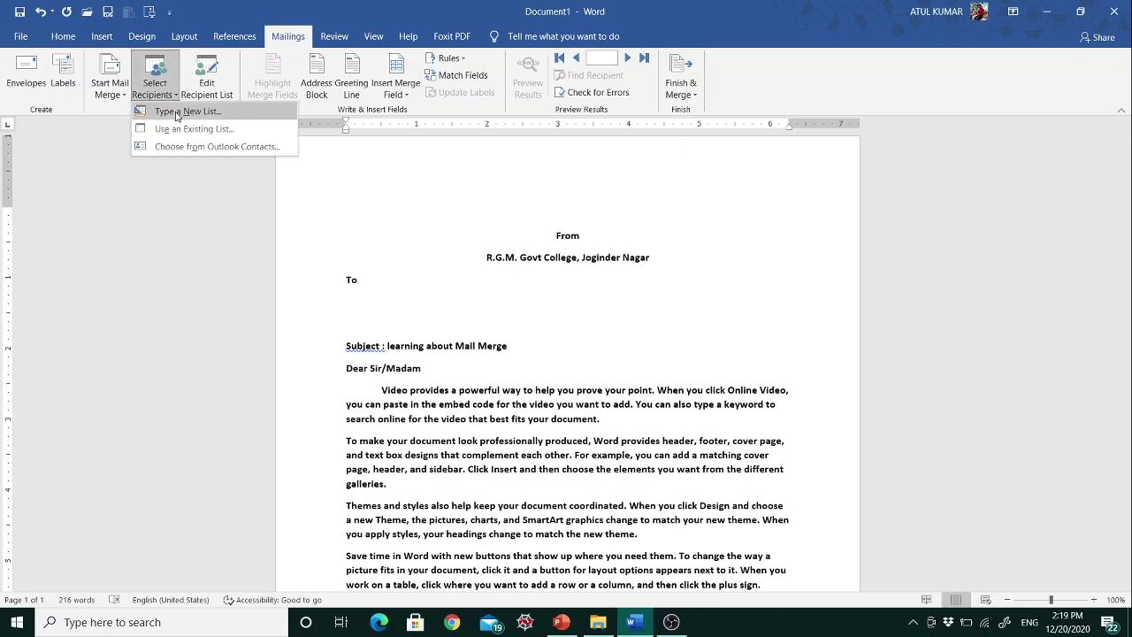
pyautogui.click(183, 130)
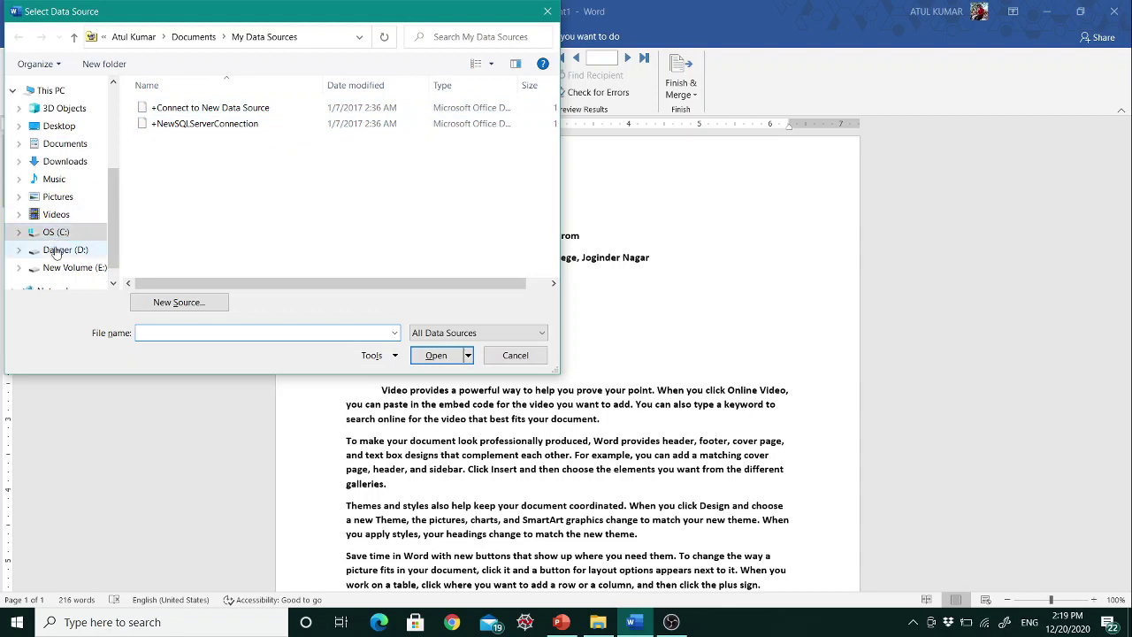
pyautogui.click(59, 126)
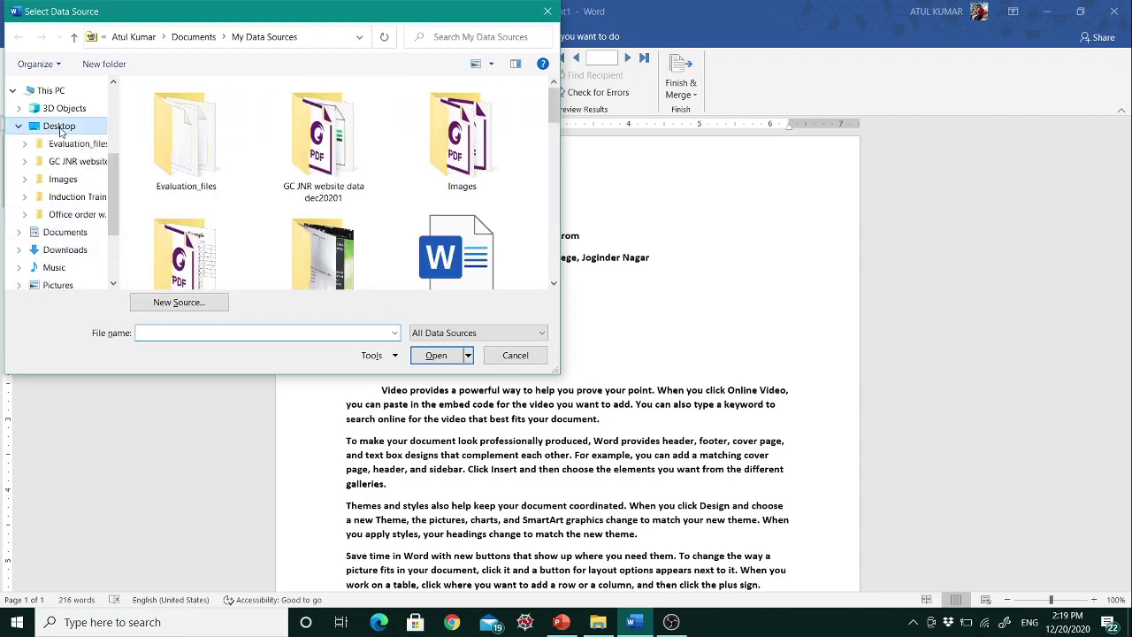
pyautogui.scroll(-3, 337, 133)
pyautogui.click(337, 133)
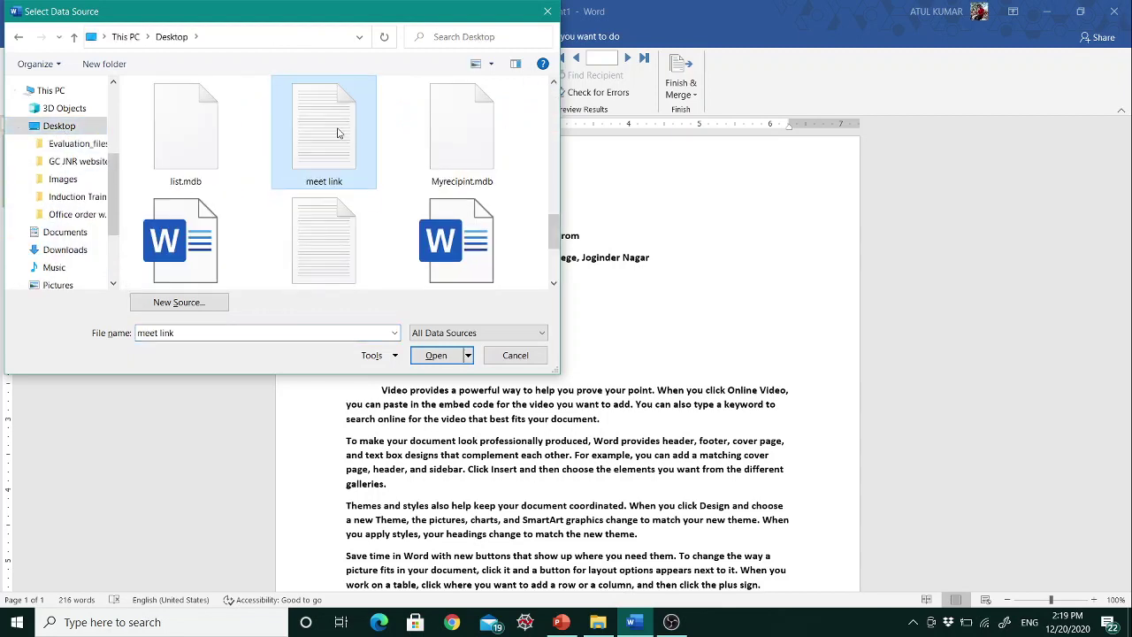
pyautogui.press('Right')
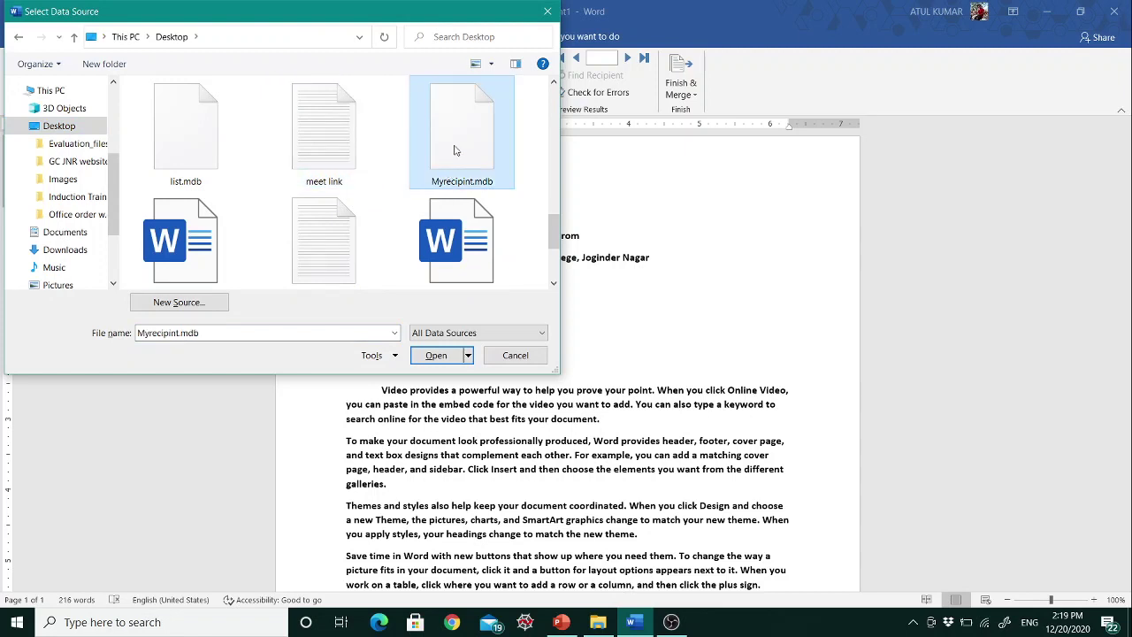
pyautogui.click(438, 356)
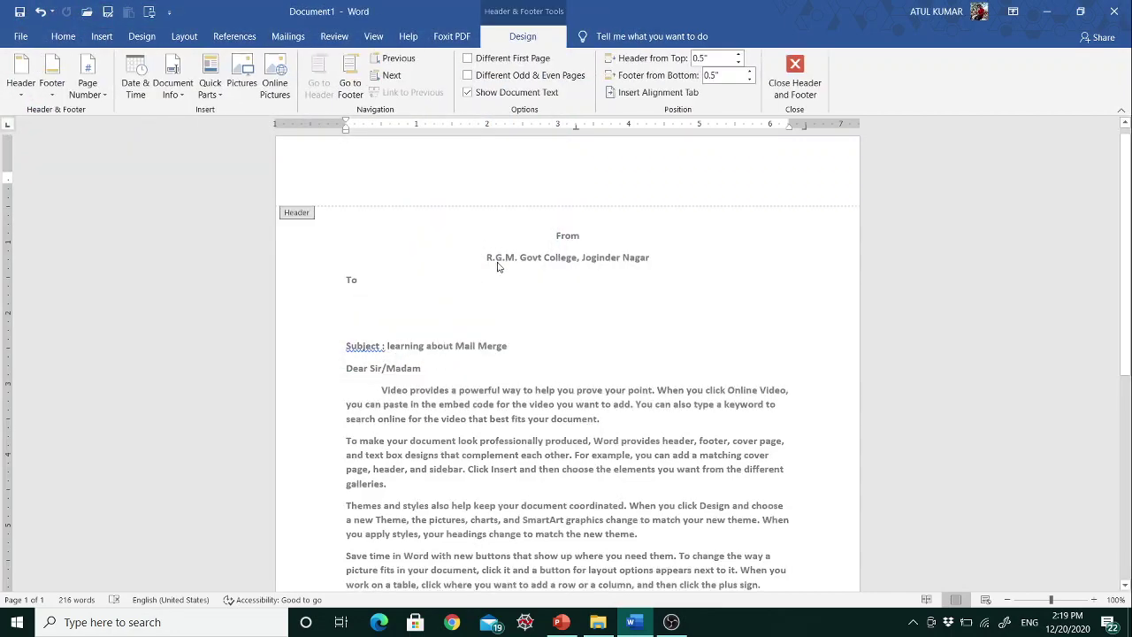
# Step: Leave header editing and insert the First_Name merge field on the empty line below "To"
pyautogui.click(794, 78)
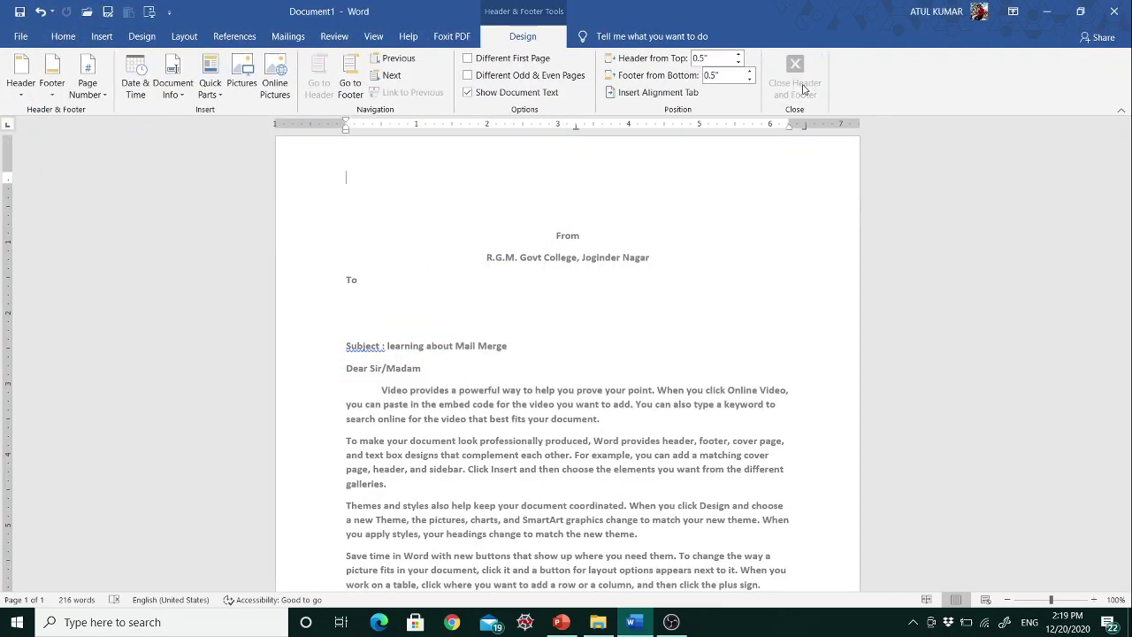
pyautogui.click(371, 303)
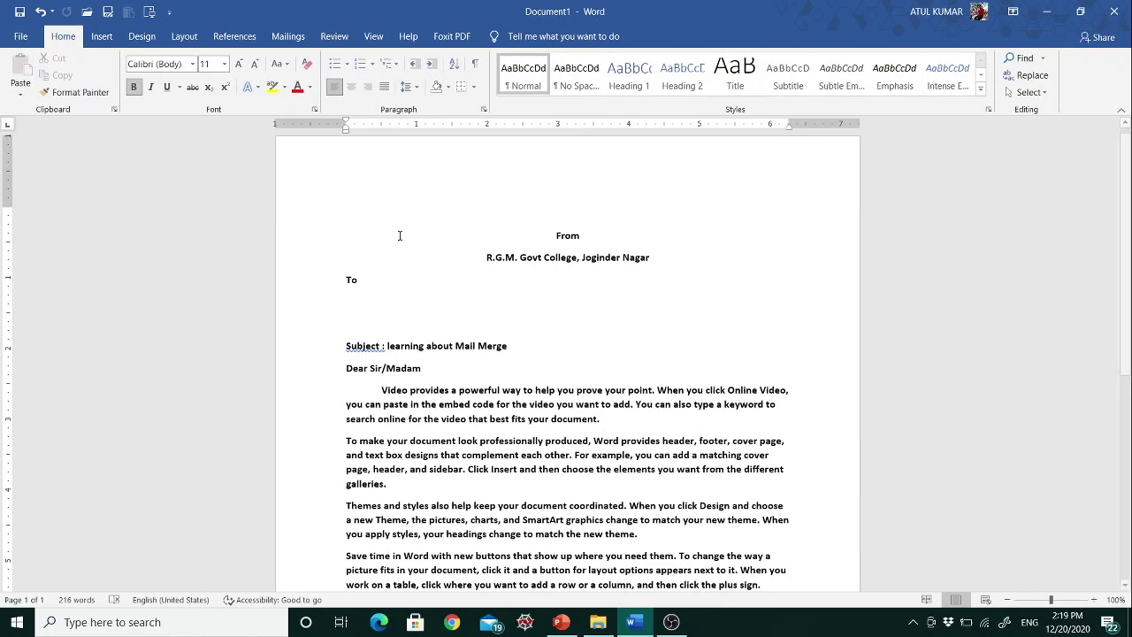
pyautogui.click(289, 37)
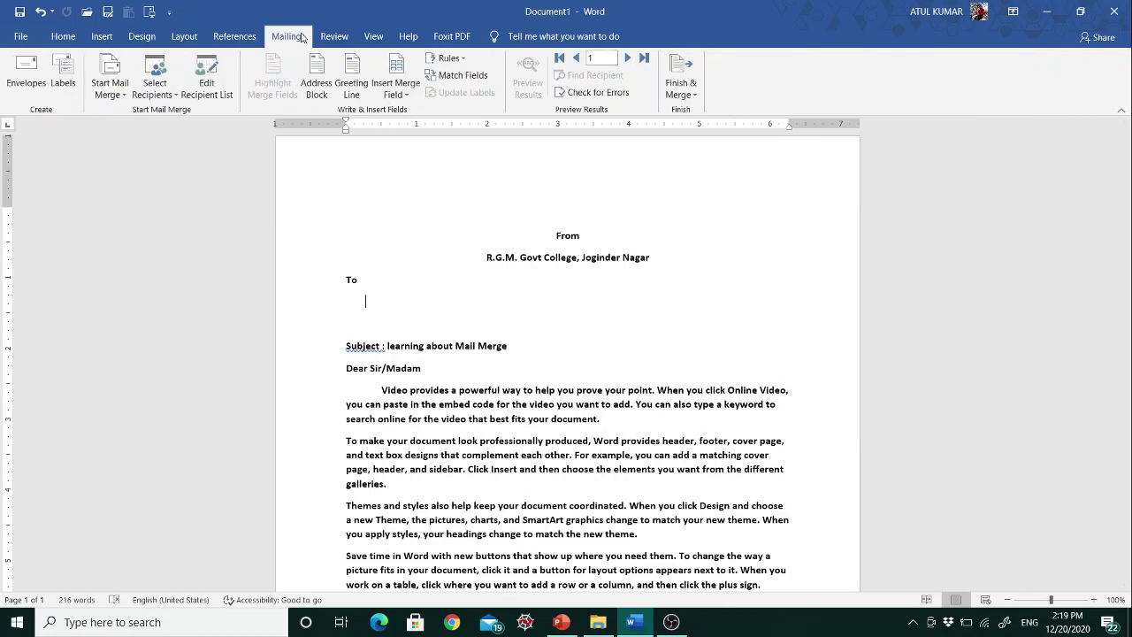
pyautogui.click(397, 95)
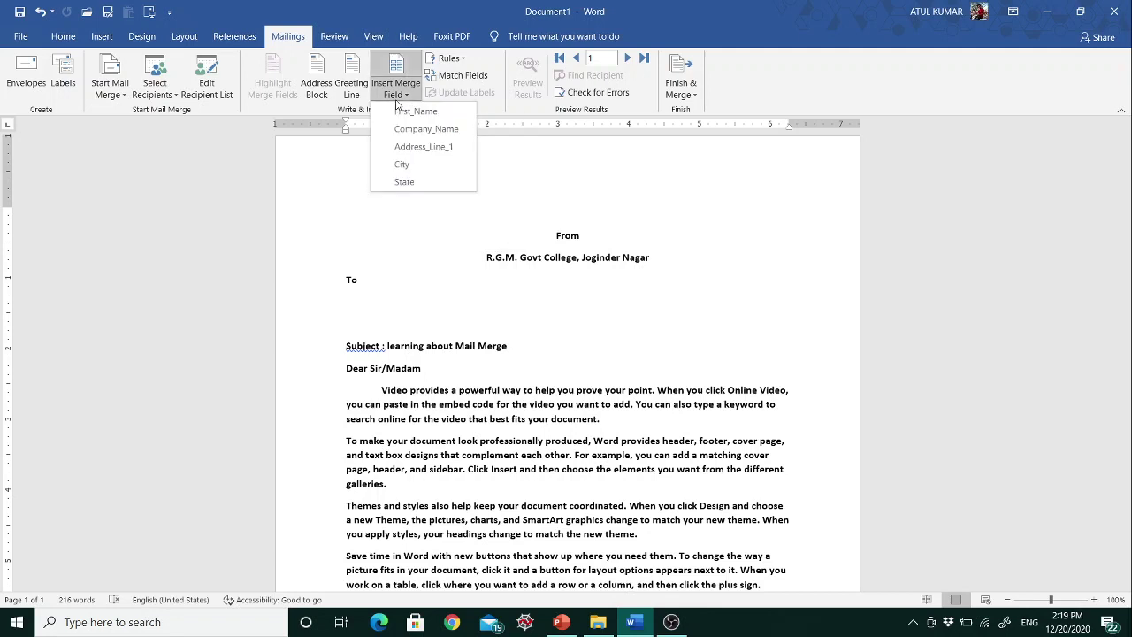
pyautogui.click(397, 104)
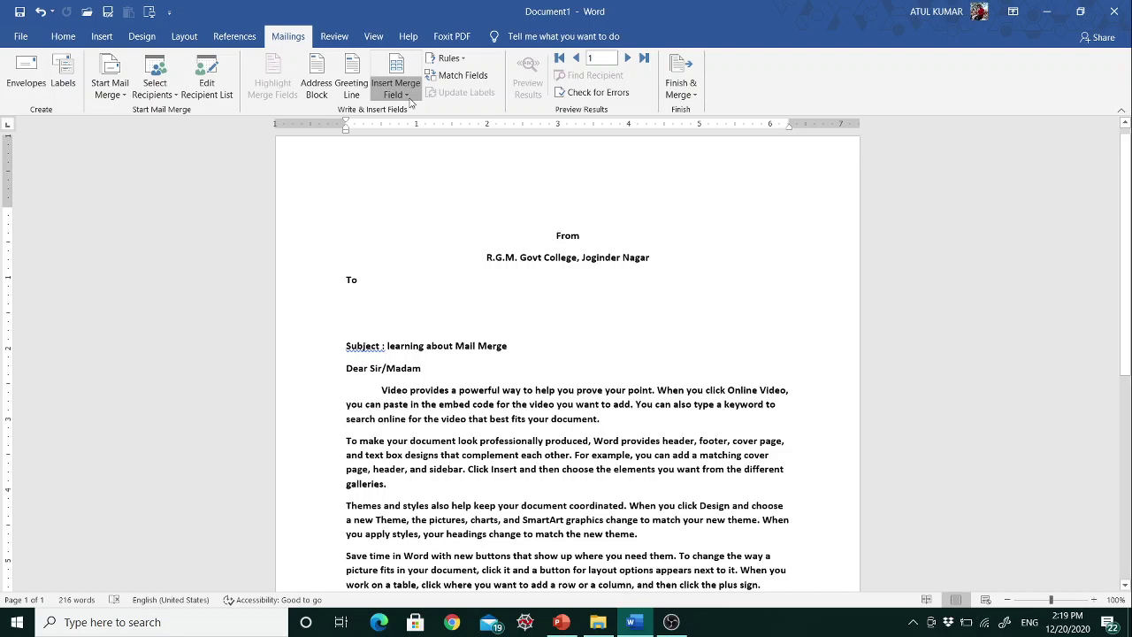
pyautogui.click(409, 99)
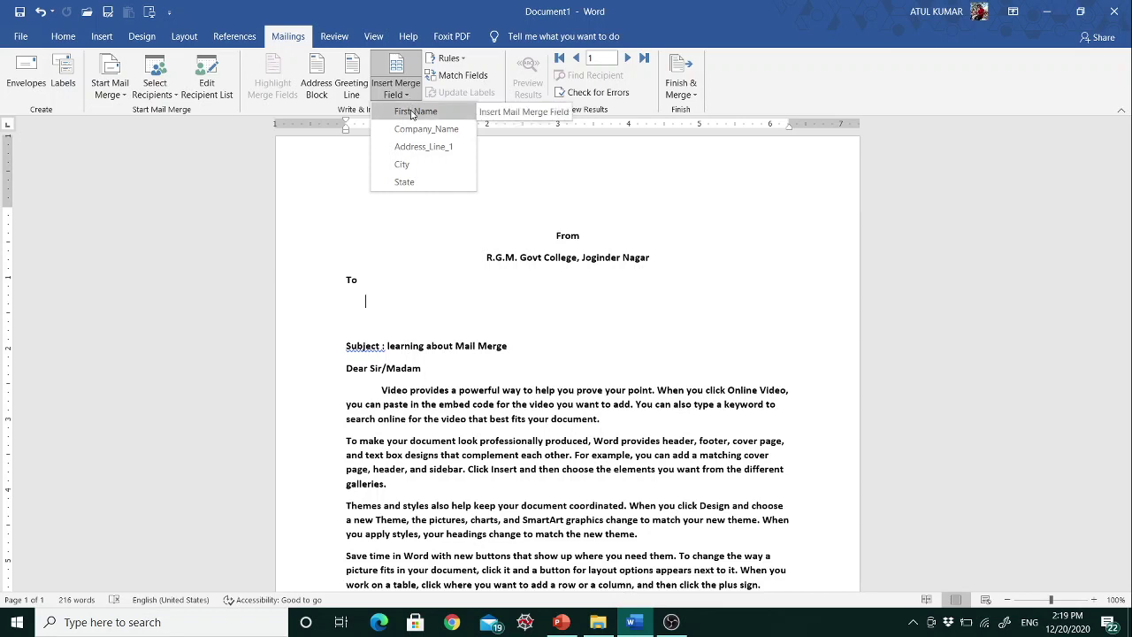
pyautogui.click(413, 114)
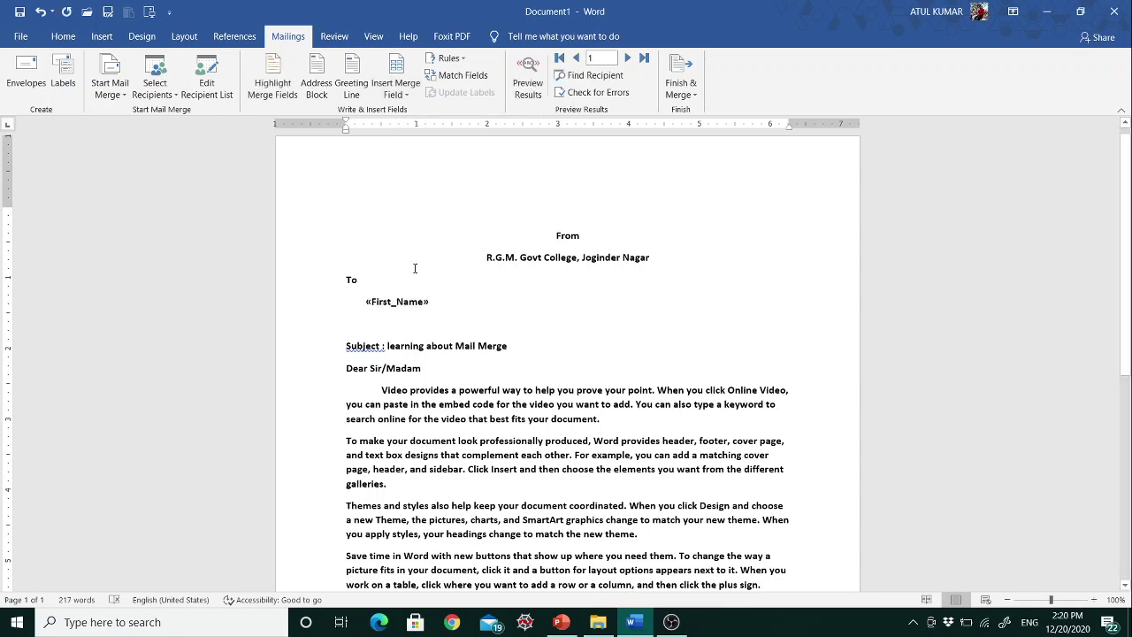
# Step: Add the Company_Name and Address_Line_1 merge fields on separate new lines below the First_Name field
pyautogui.press('Return')
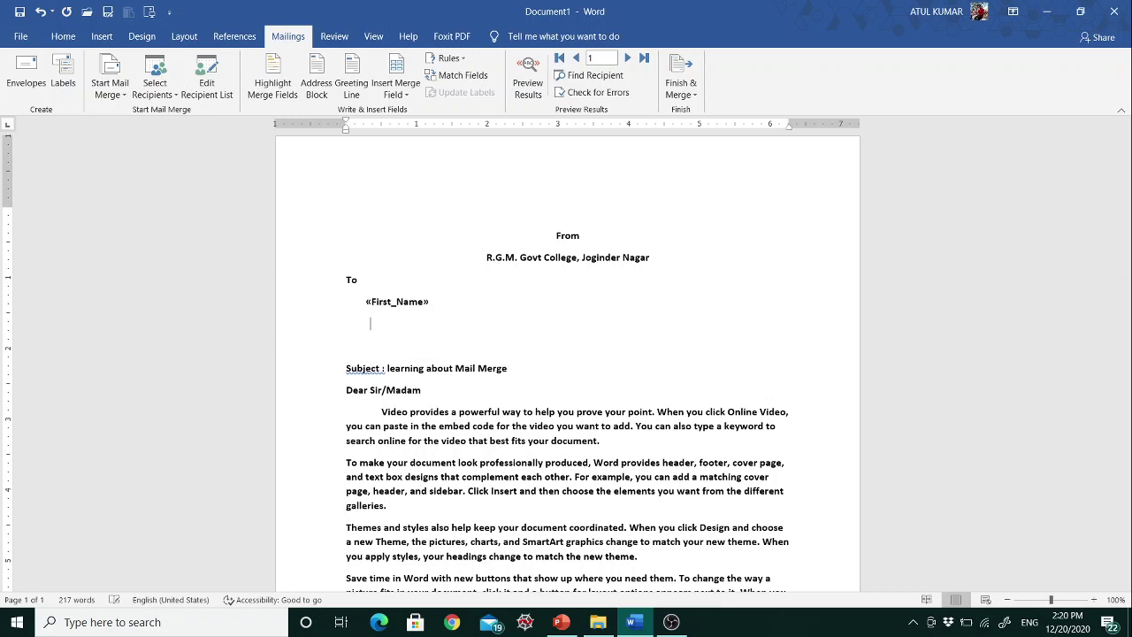
pyautogui.click(406, 96)
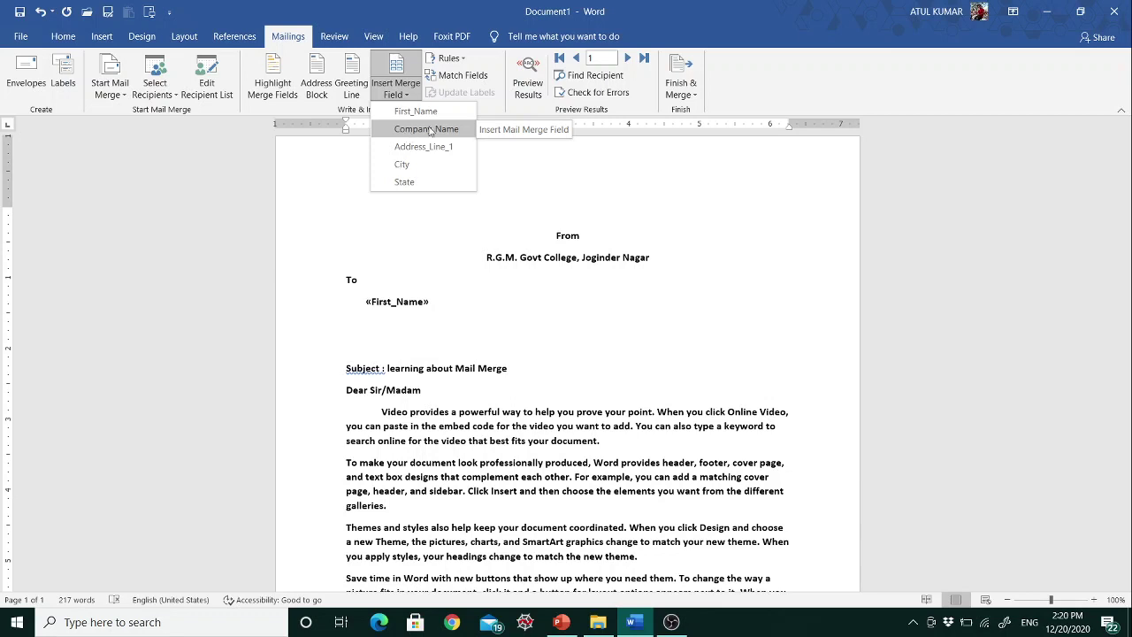
pyautogui.click(430, 130)
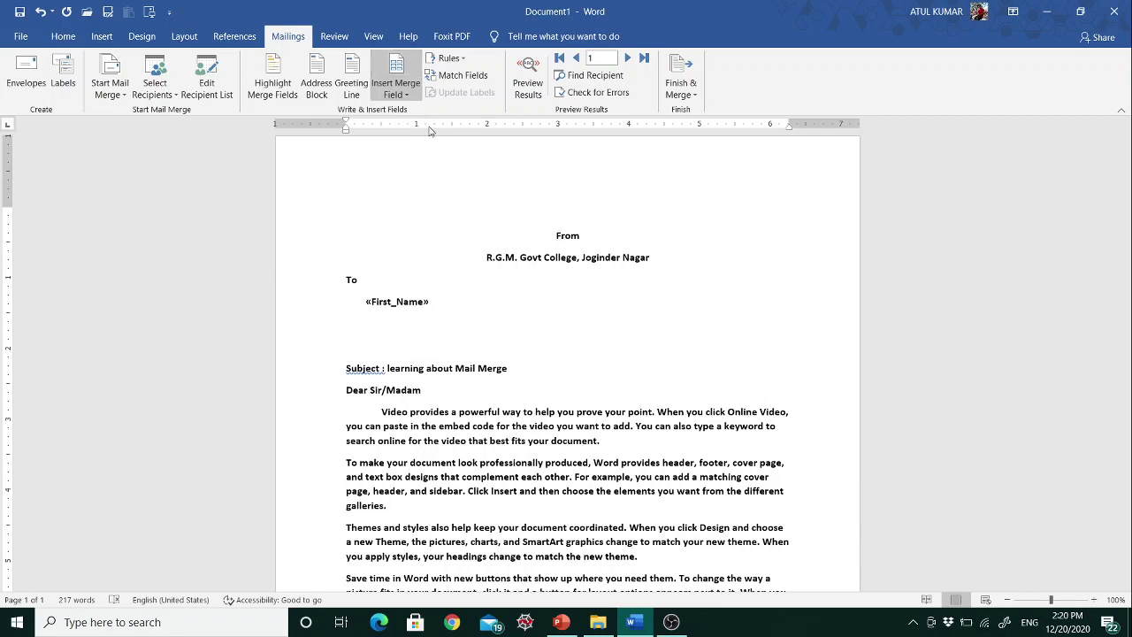
pyautogui.moveTo(372, 324); pyautogui.dragTo(466, 335)
pyautogui.click(461, 332)
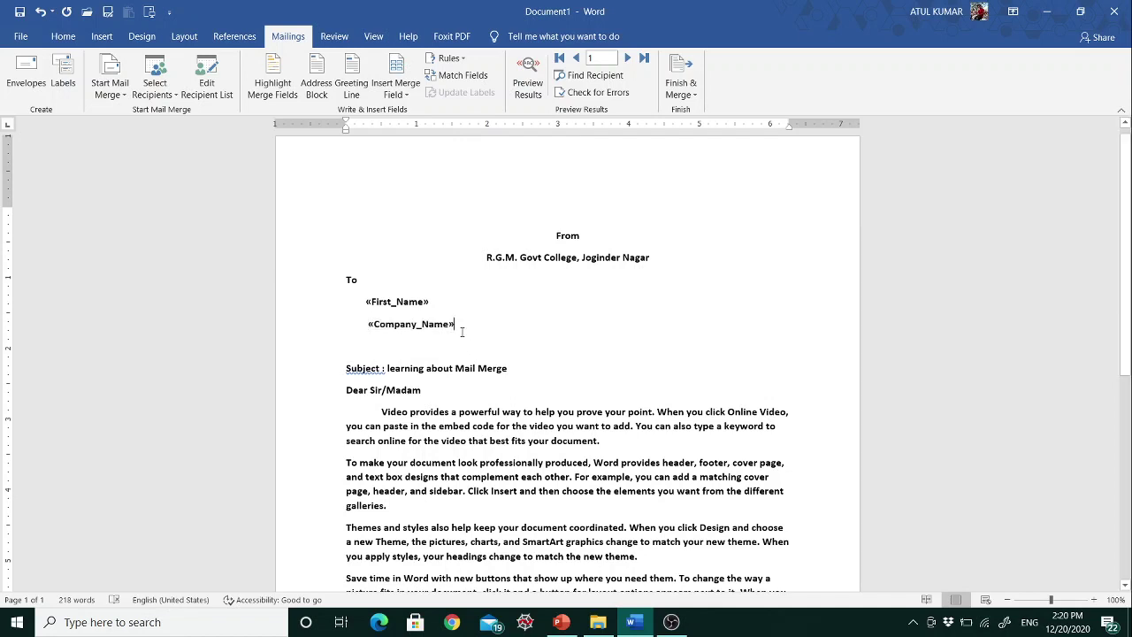
pyautogui.press('Return')
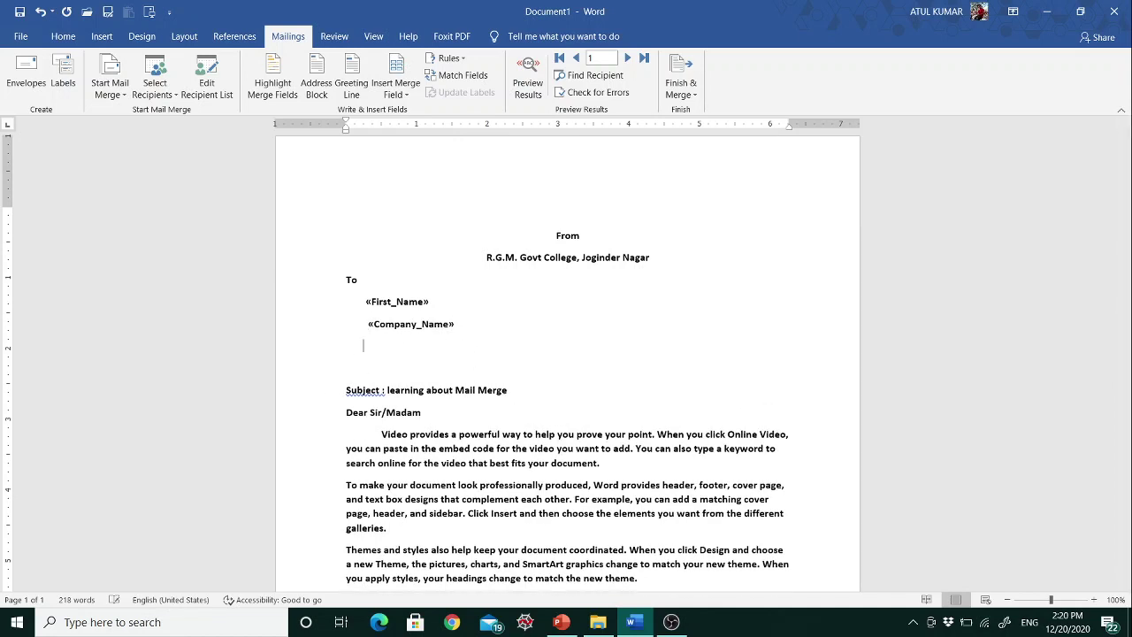
pyautogui.click(396, 88)
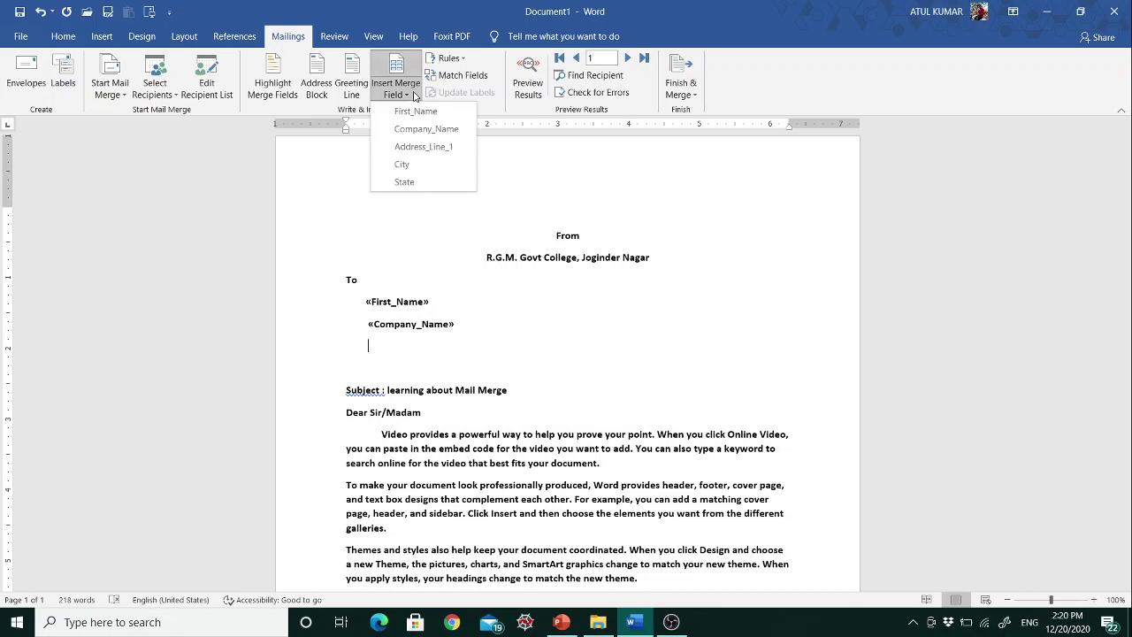
pyautogui.click(424, 147)
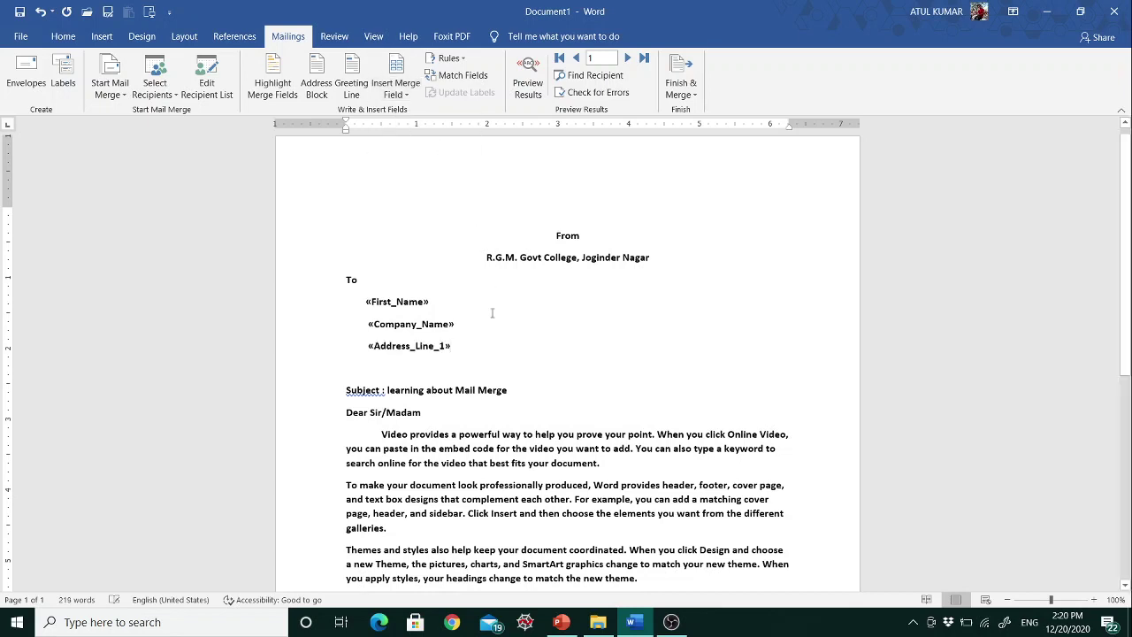
# Step: Add the City and State merge fields on separate new lines below the address line field
pyautogui.press('Return')
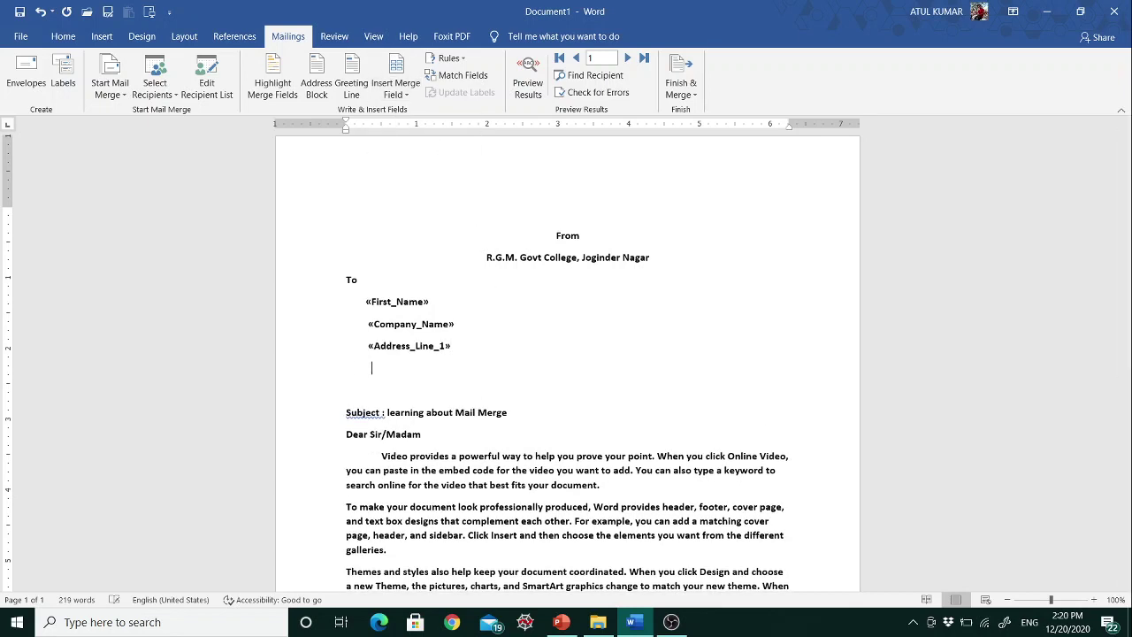
pyautogui.click(396, 88)
pyautogui.click(425, 167)
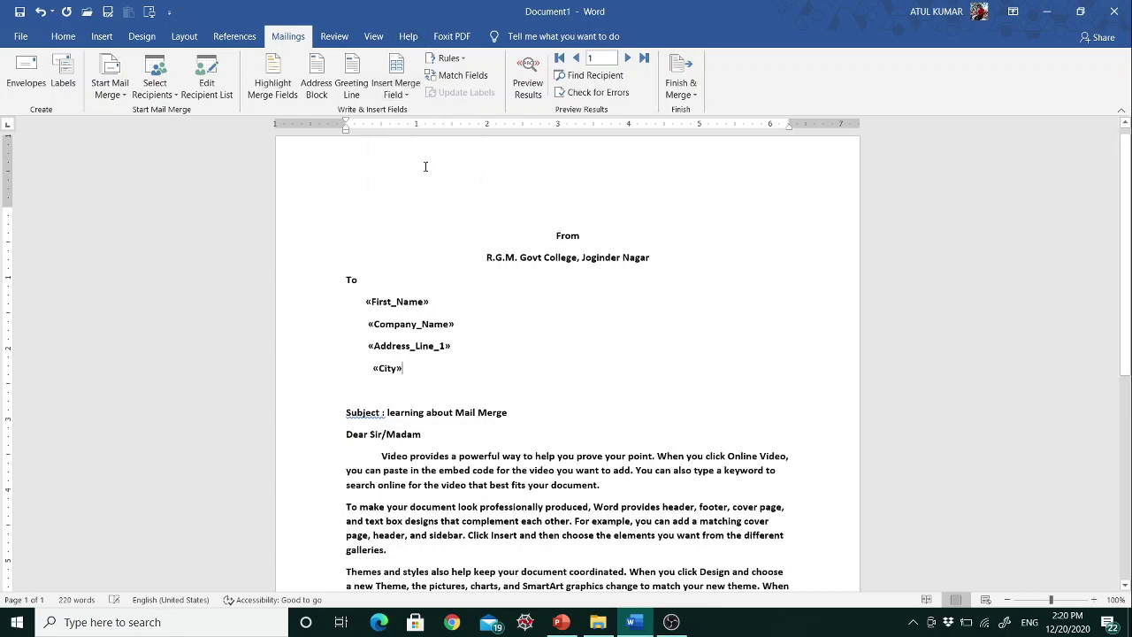
pyautogui.press('Return')
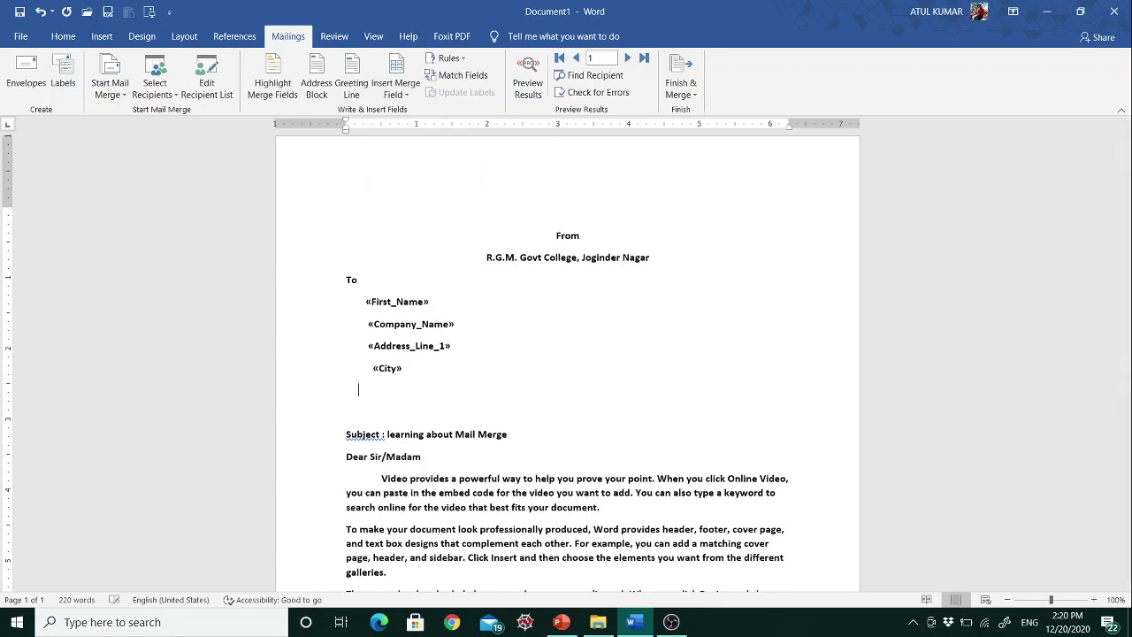
pyautogui.click(396, 88)
pyautogui.click(404, 182)
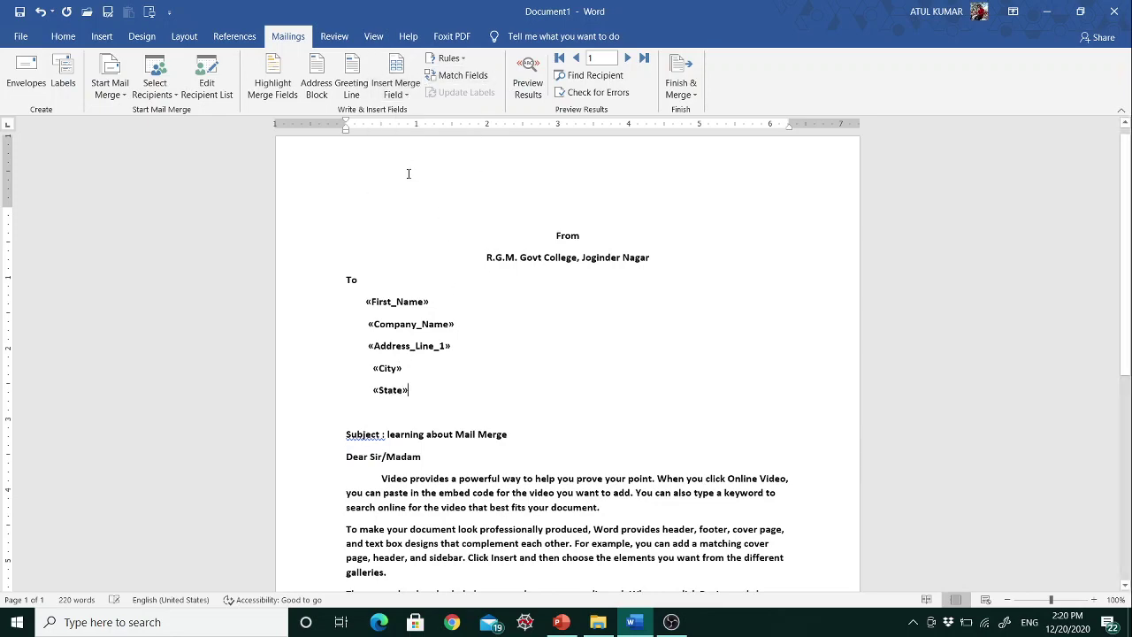
# Step: Delete the "Dear Sir/Madam" salutation below the subject, keeping its line empty
pyautogui.scroll(-2, 433, 368)
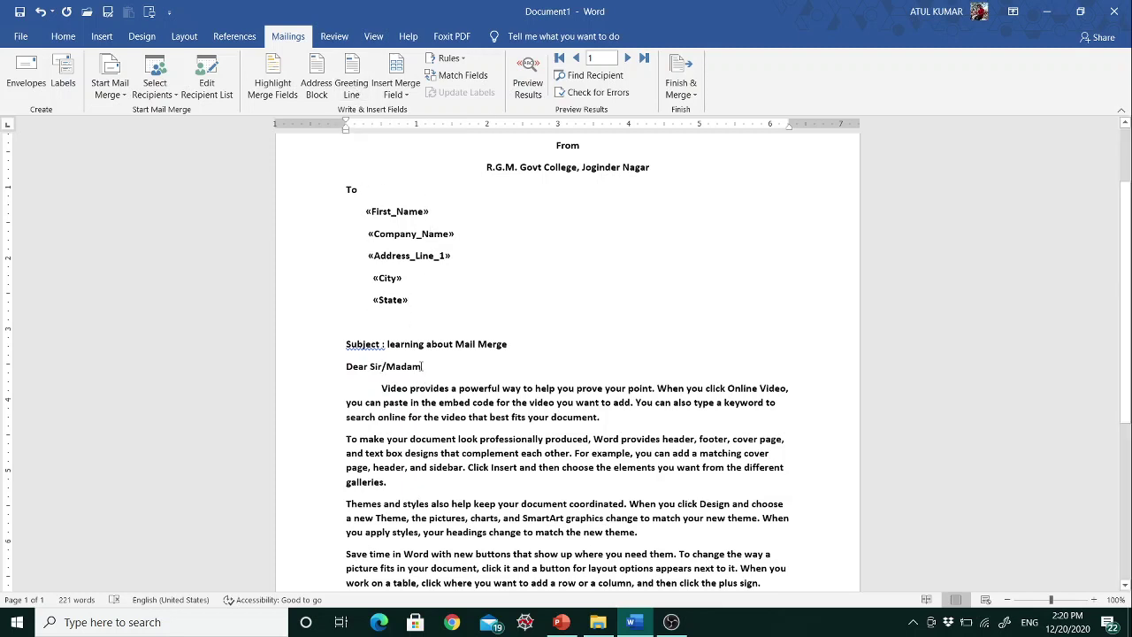
pyautogui.press('BackSpace')
pyautogui.press('BackSpace')
pyautogui.press('BackSpace')
pyautogui.press('BackSpace')
pyautogui.press('BackSpace')
pyautogui.press('BackSpace')
pyautogui.press('BackSpace')
pyautogui.press('BackSpace')
pyautogui.press('BackSpace')
pyautogui.press('BackSpace')
pyautogui.press('BackSpace')
pyautogui.press('BackSpace')
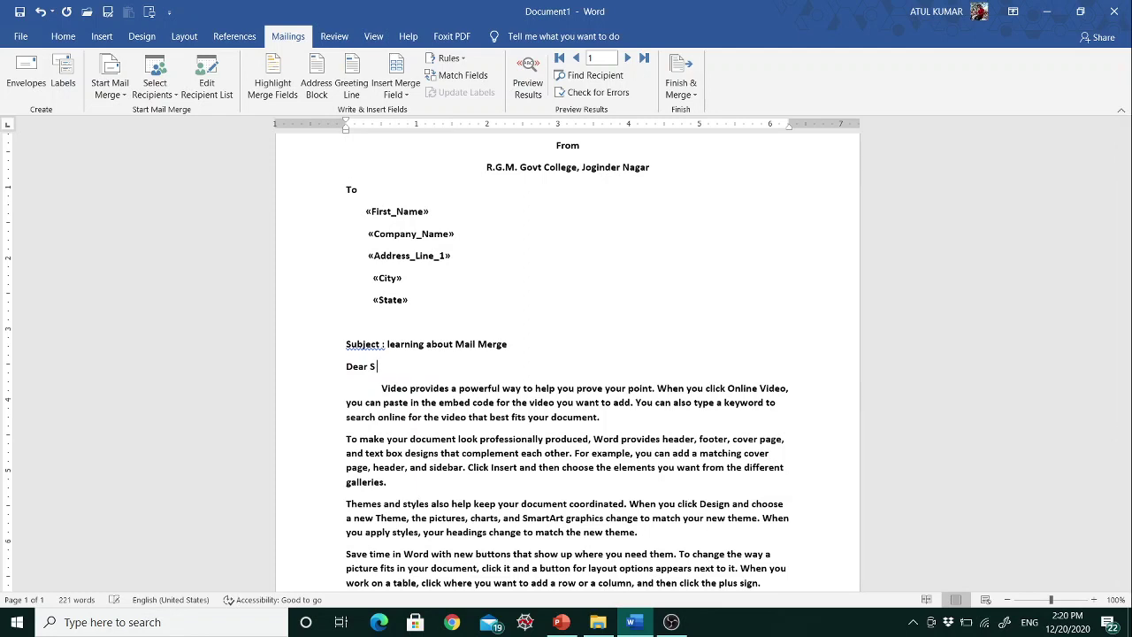
pyautogui.press('BackSpace')
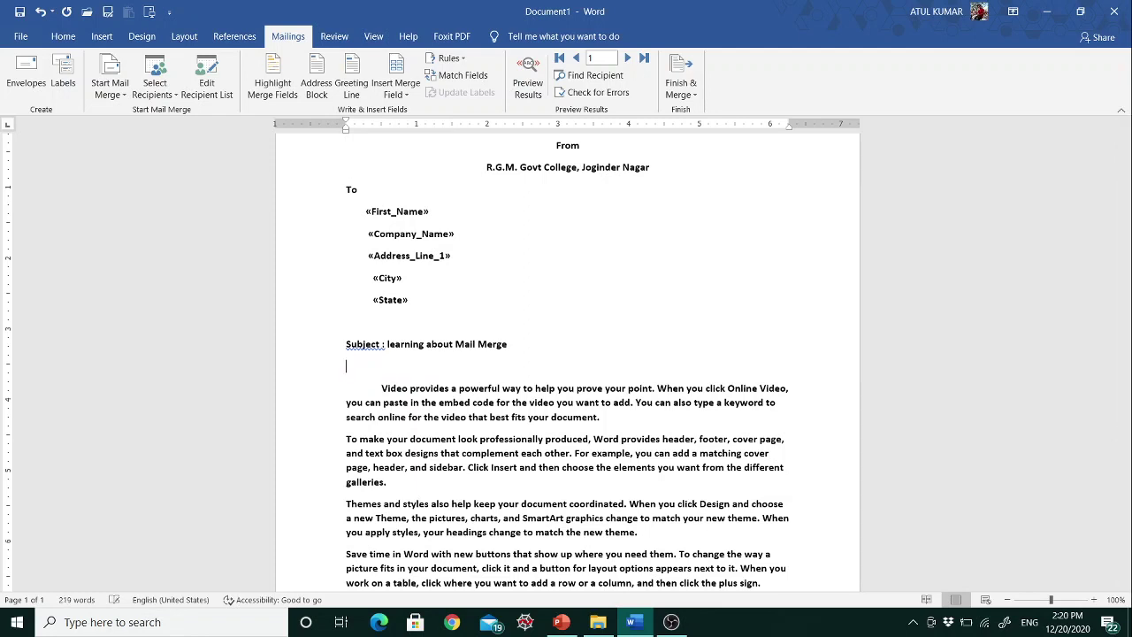
# Step: Insert a greeting line below the subject using "Dear" and the "Mr. Randall" name format
pyautogui.click(351, 80)
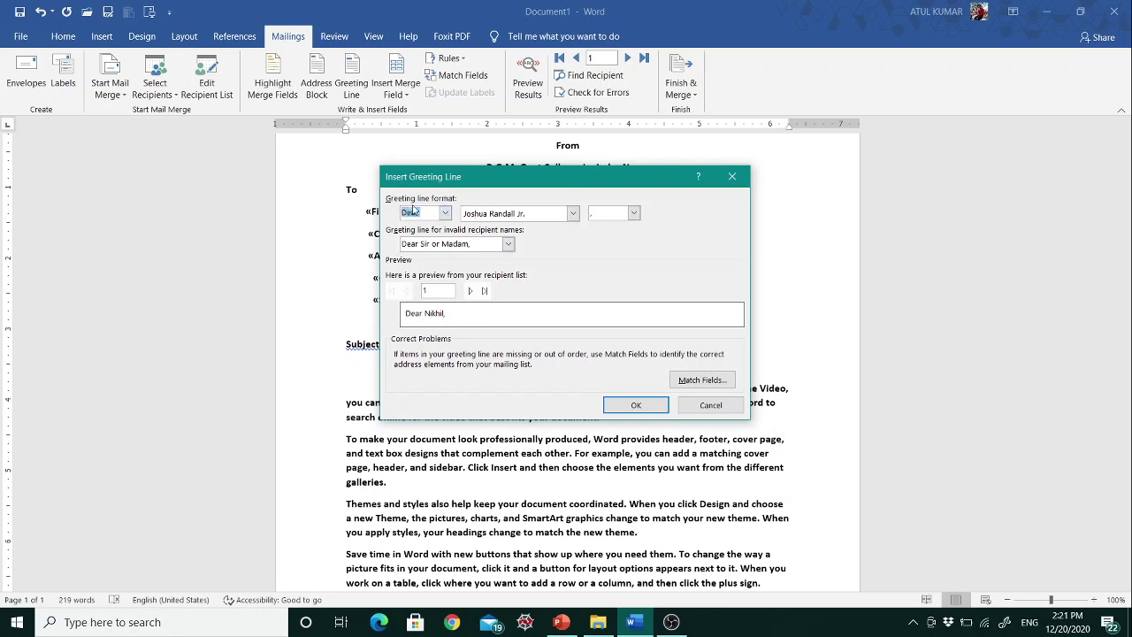
pyautogui.click(446, 216)
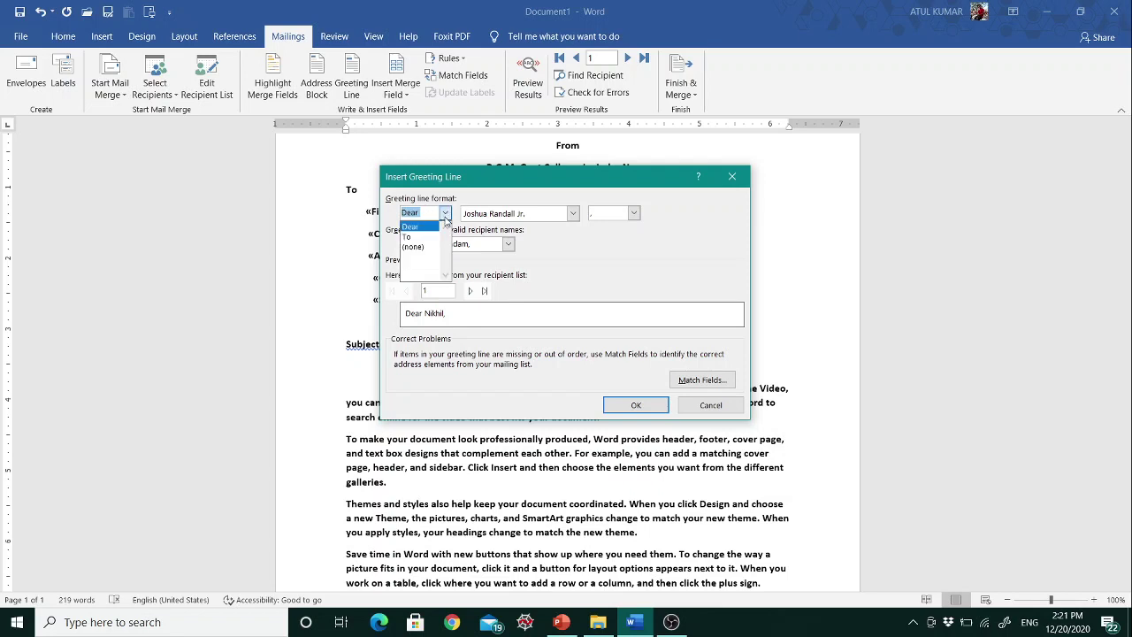
pyautogui.click(411, 226)
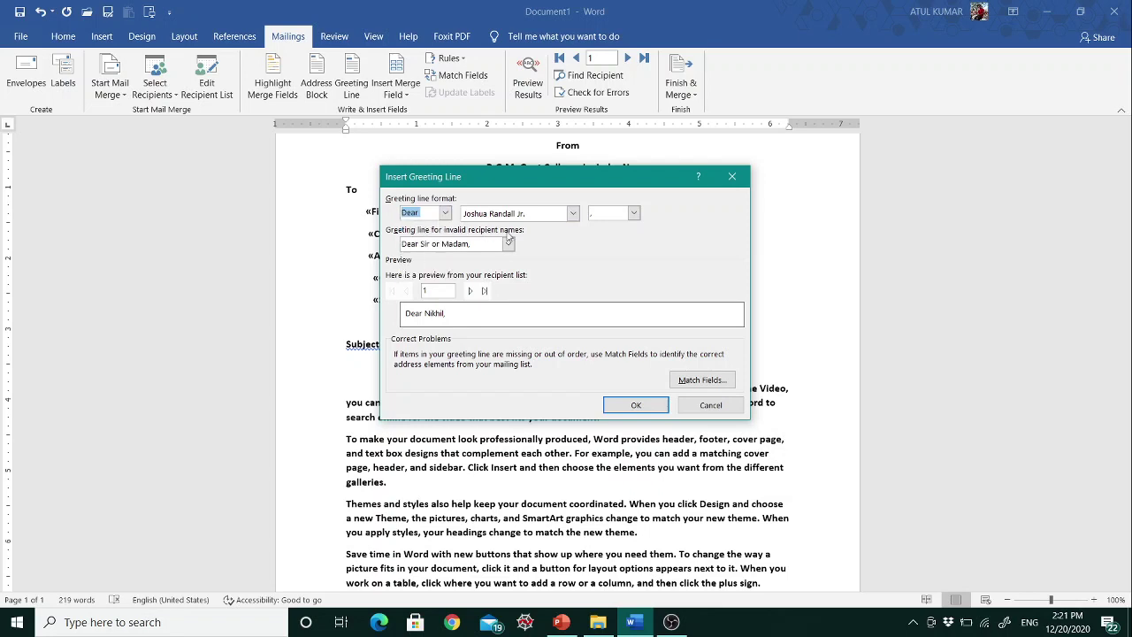
pyautogui.click(574, 214)
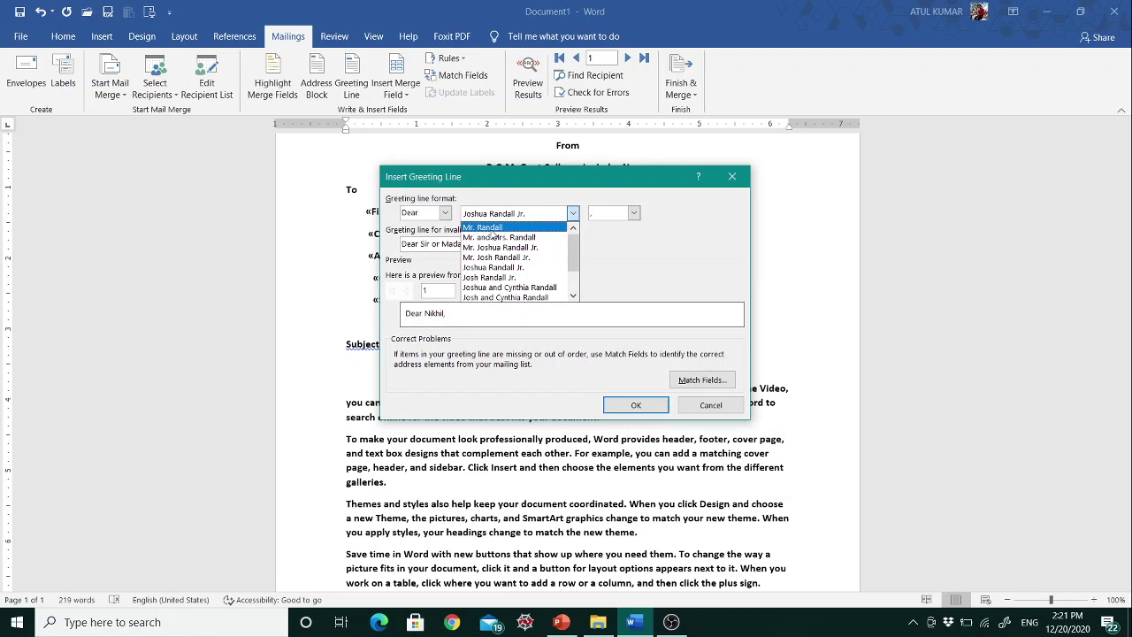
pyautogui.click(493, 232)
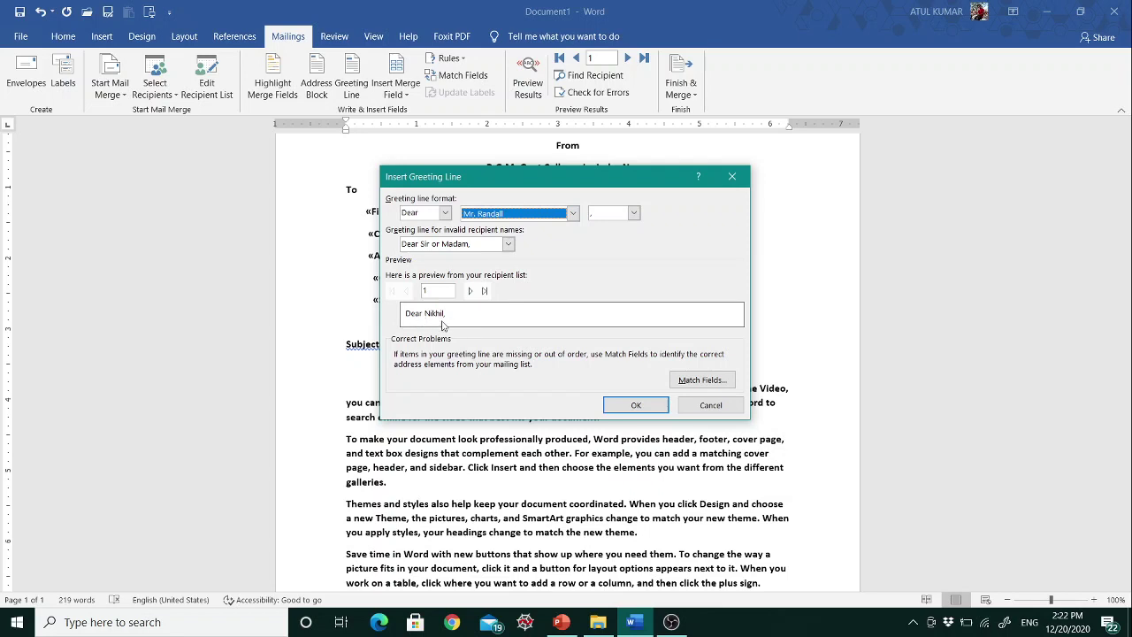
pyautogui.click(649, 405)
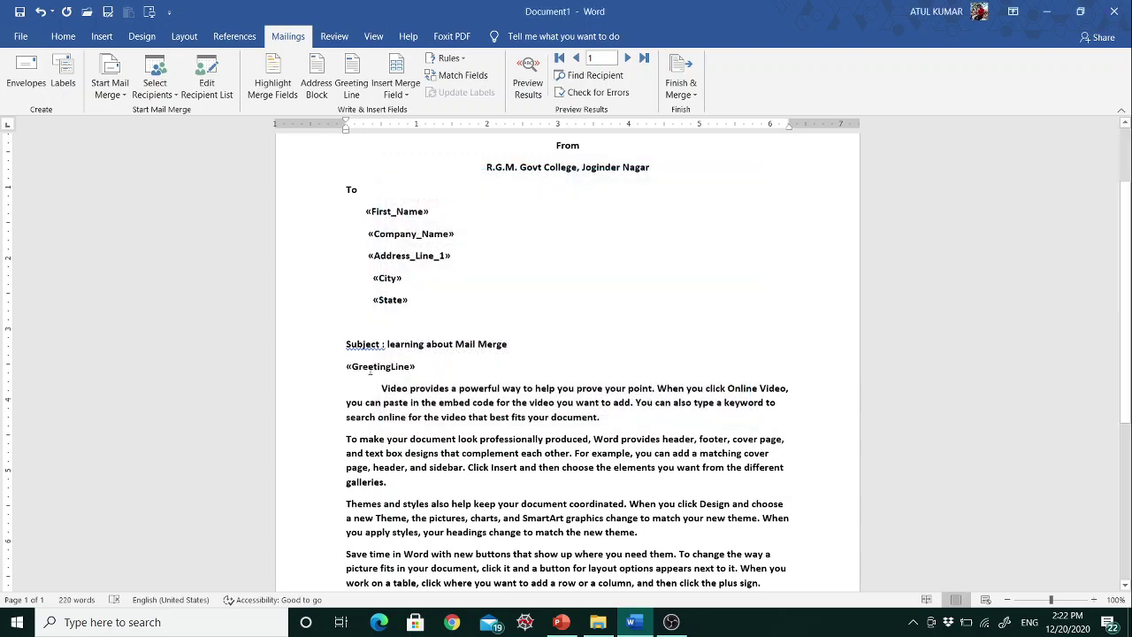
pyautogui.scroll(-3, 511, 450)
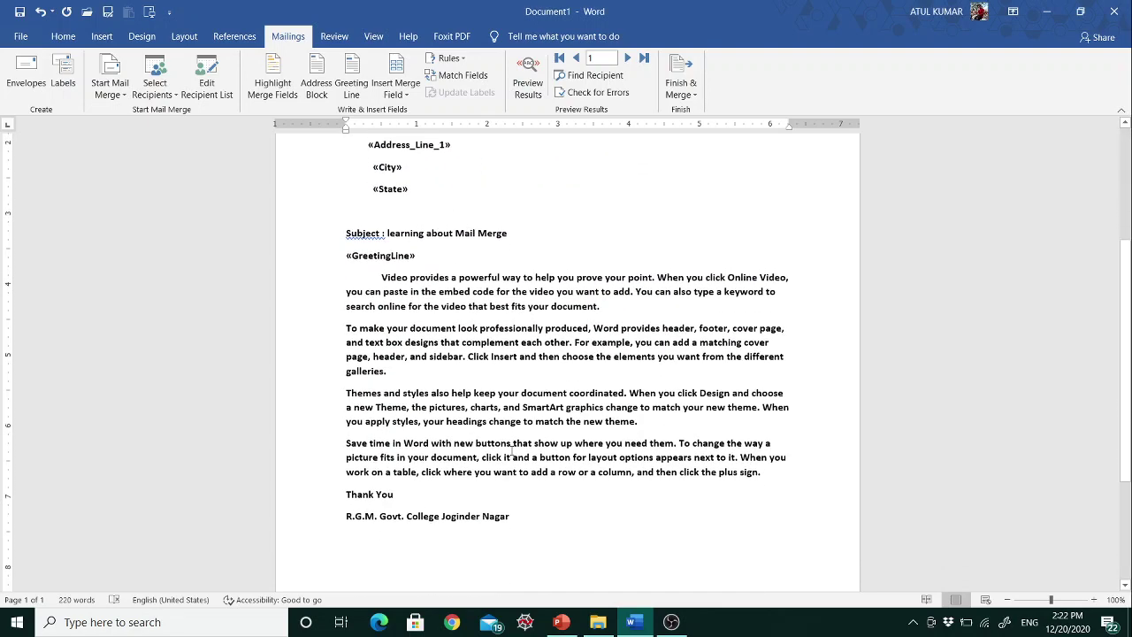
pyautogui.scroll(2, 512, 451)
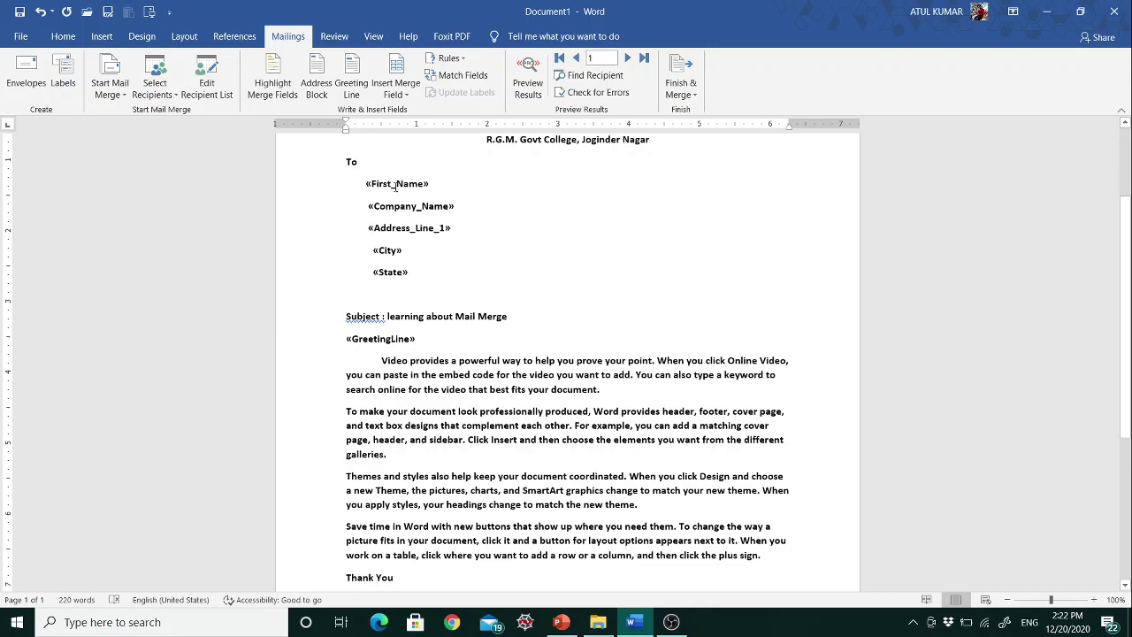
# Step: Preview the merge results in the letter and check the first recipient's address block, greeting and body text
pyautogui.scroll(-3, 505, 461)
pyautogui.scroll(4, 505, 461)
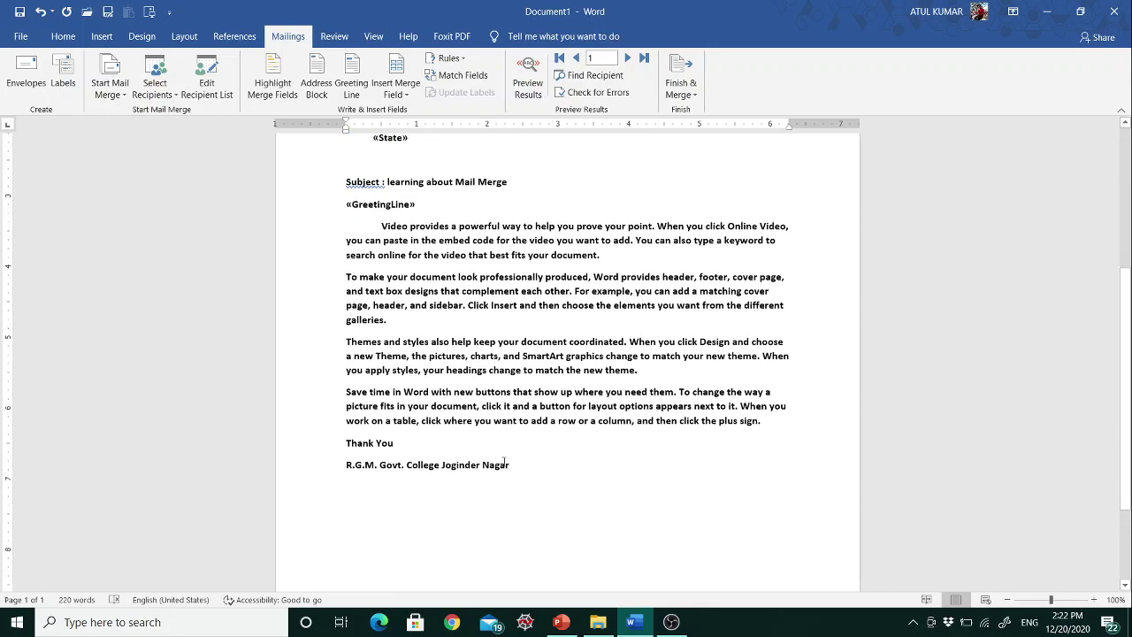
pyautogui.scroll(2, 504, 461)
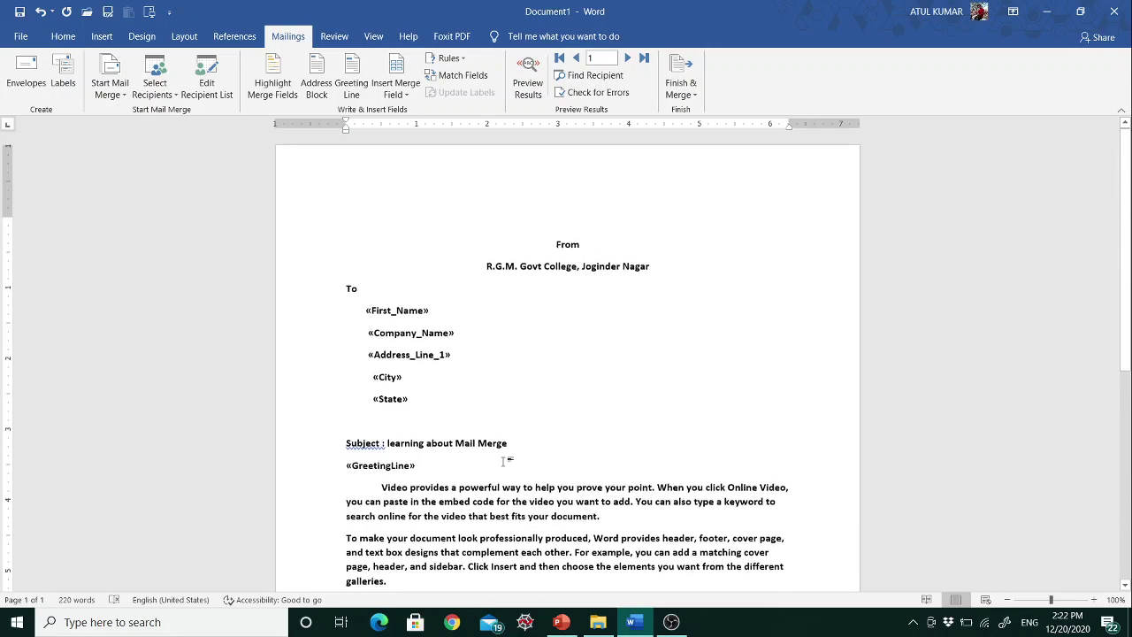
pyautogui.scroll(-2, 504, 460)
pyautogui.scroll(-2, 505, 461)
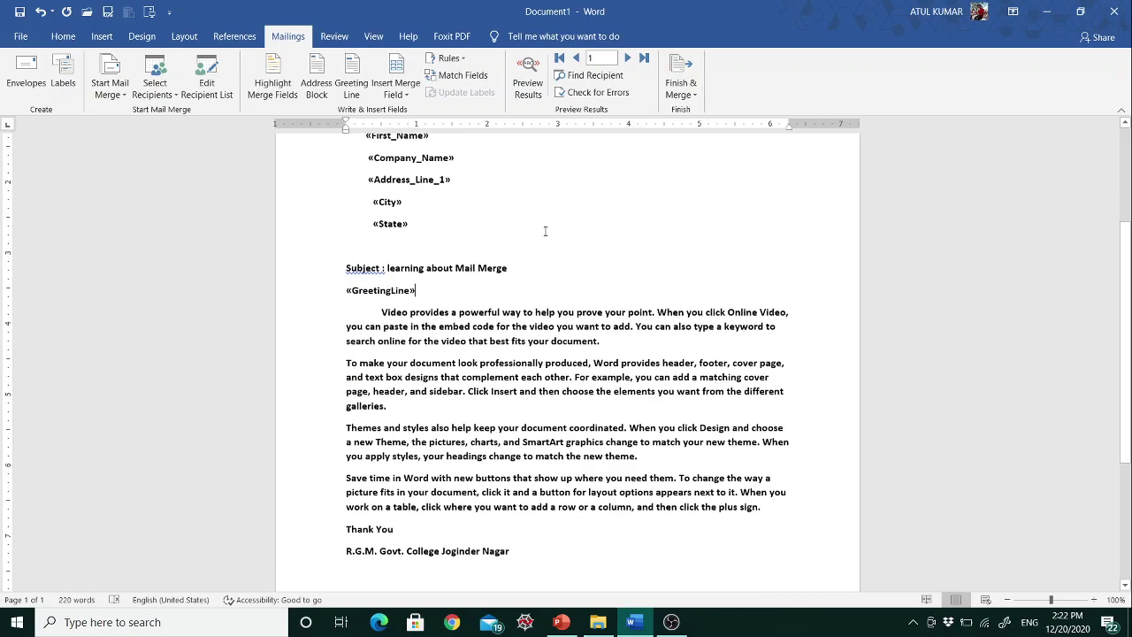
pyautogui.click(530, 88)
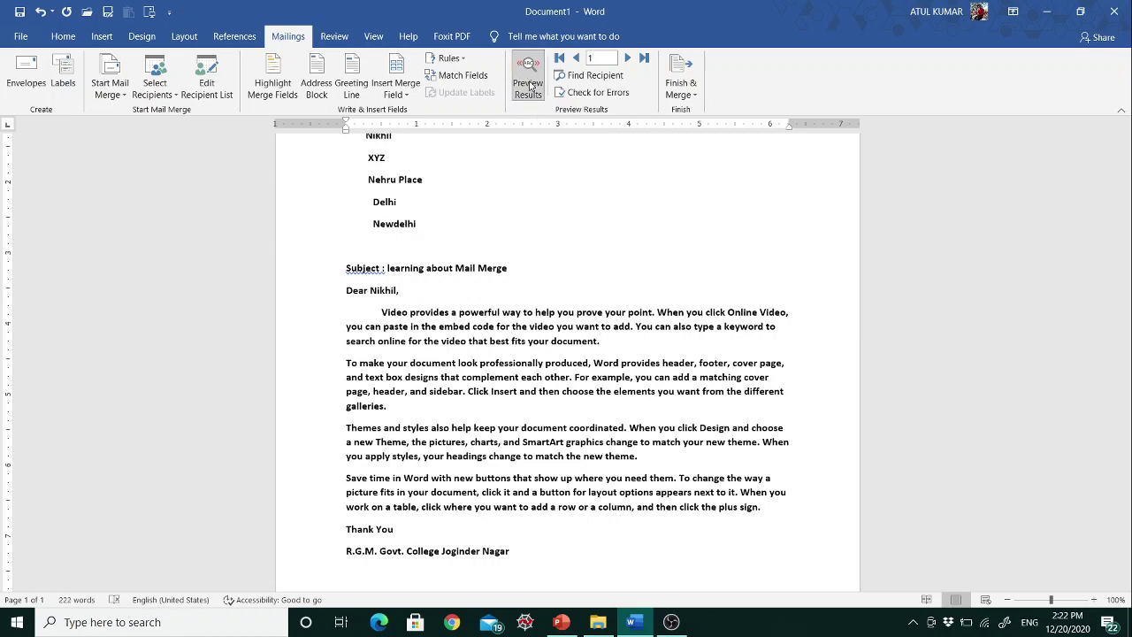
pyautogui.scroll(3, 496, 225)
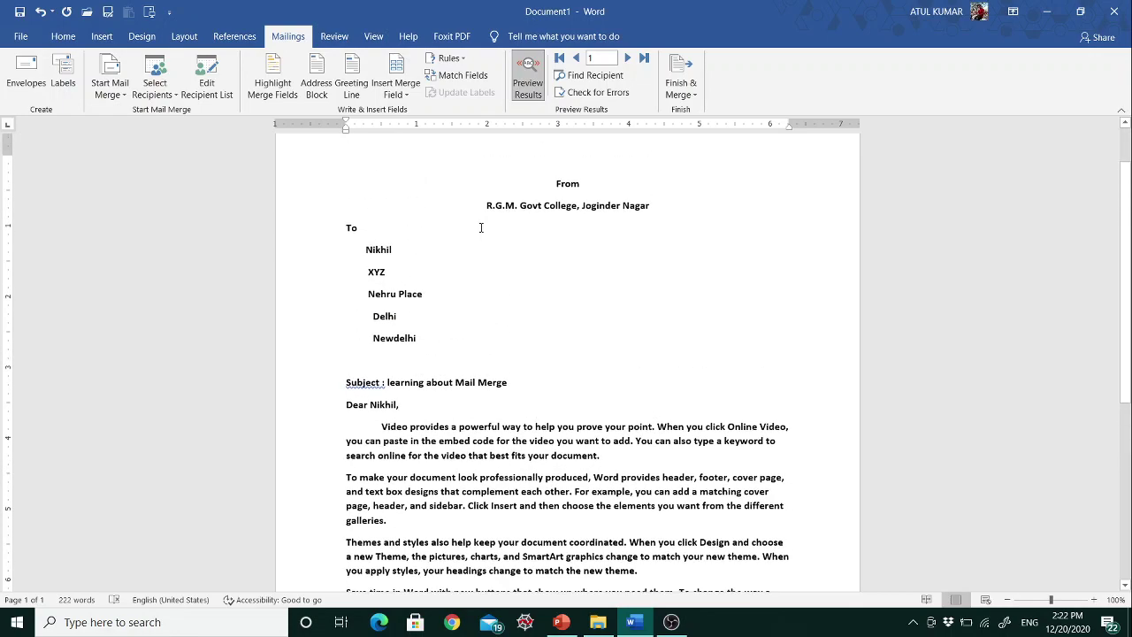
pyautogui.scroll(-7, 481, 228)
pyautogui.scroll(9, 481, 227)
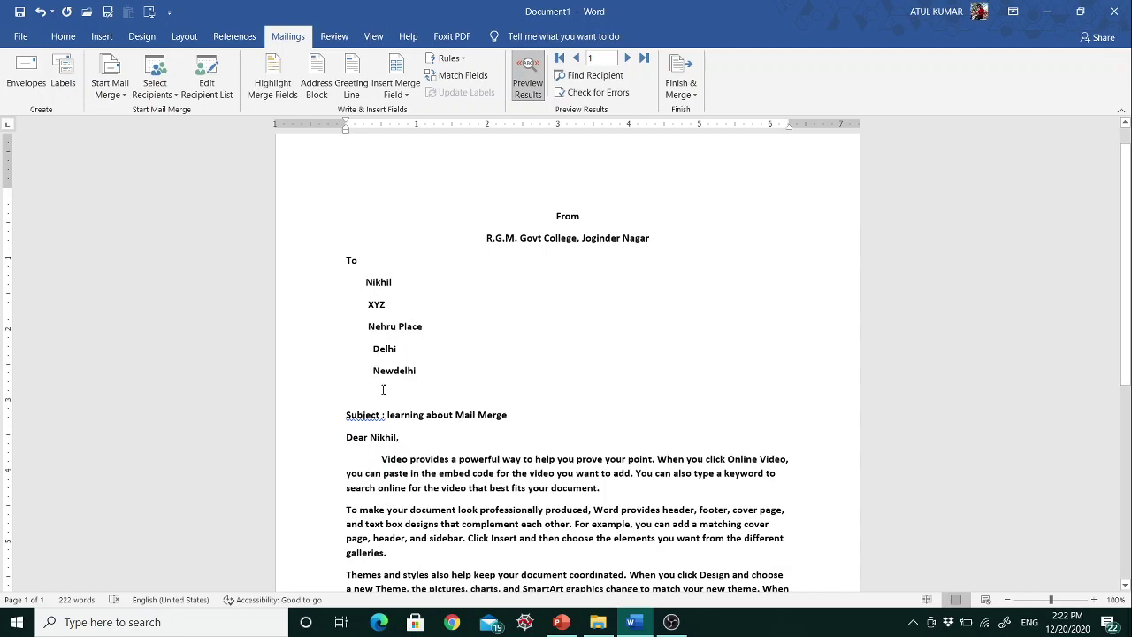
pyautogui.scroll(-5, 400, 260)
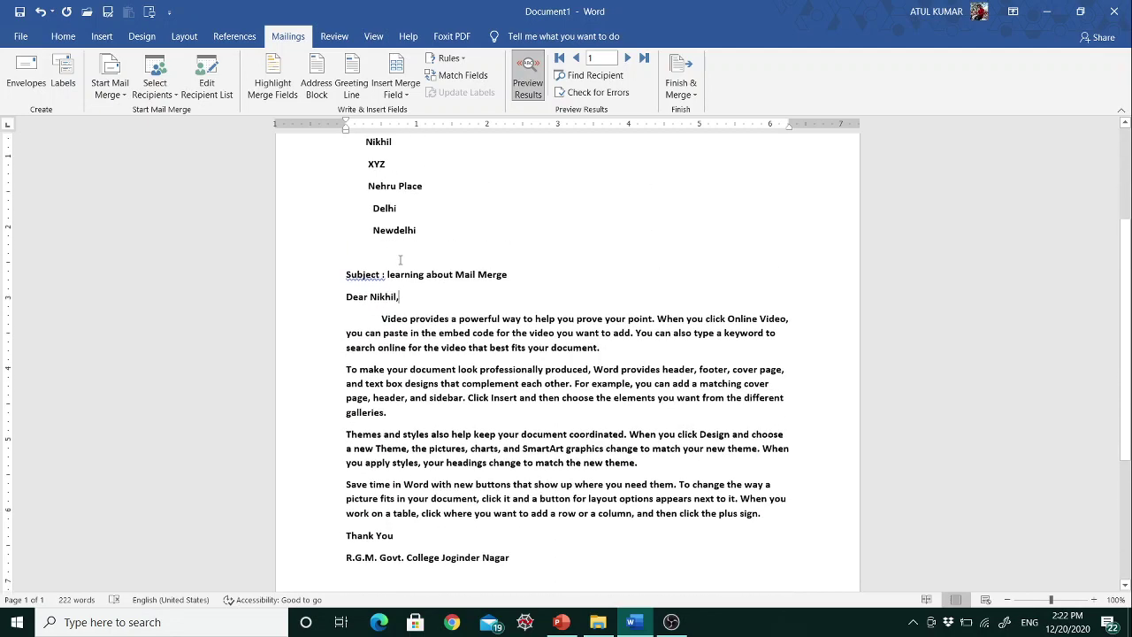
pyautogui.scroll(2, 400, 260)
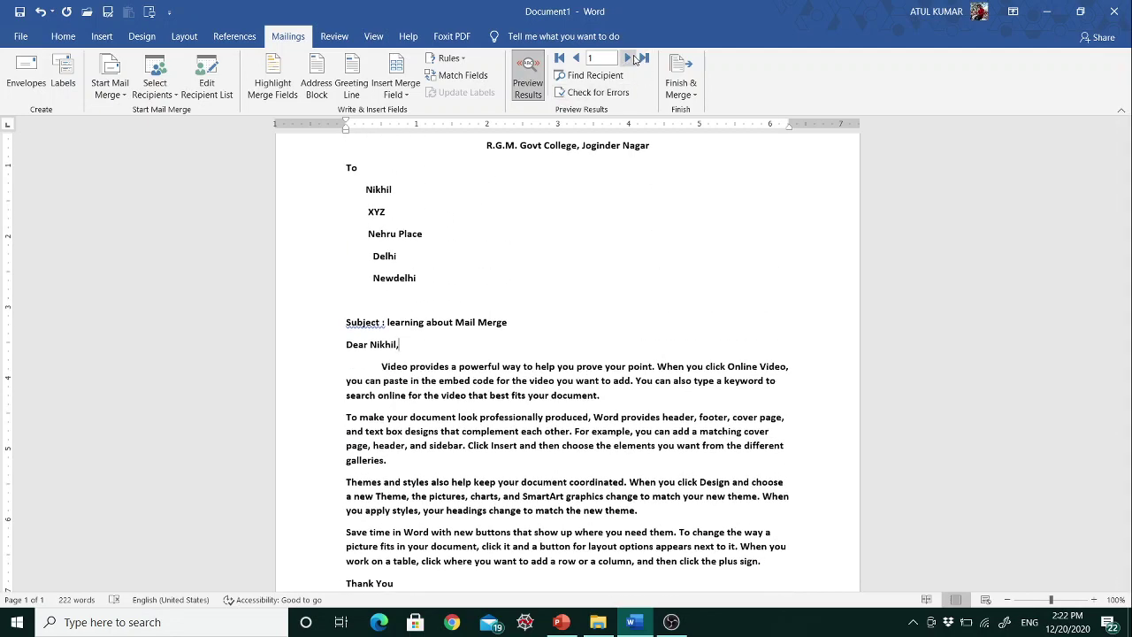
# Step: Advance the merge preview to the second and third recipients and check the third recipient's whole letter
pyautogui.click(631, 59)
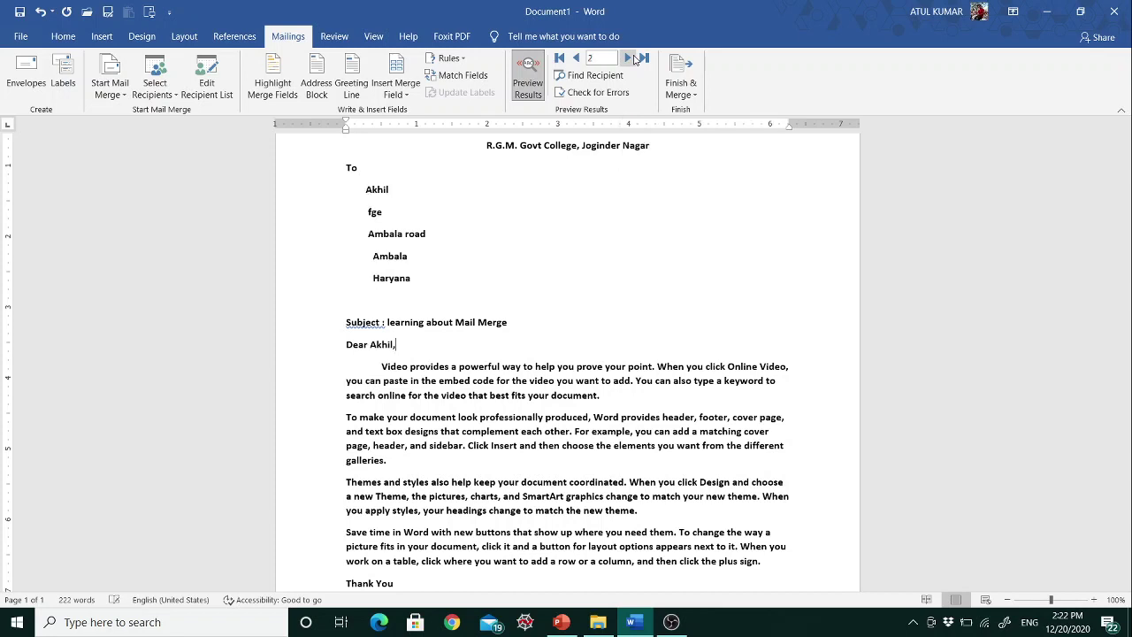
pyautogui.click(627, 59)
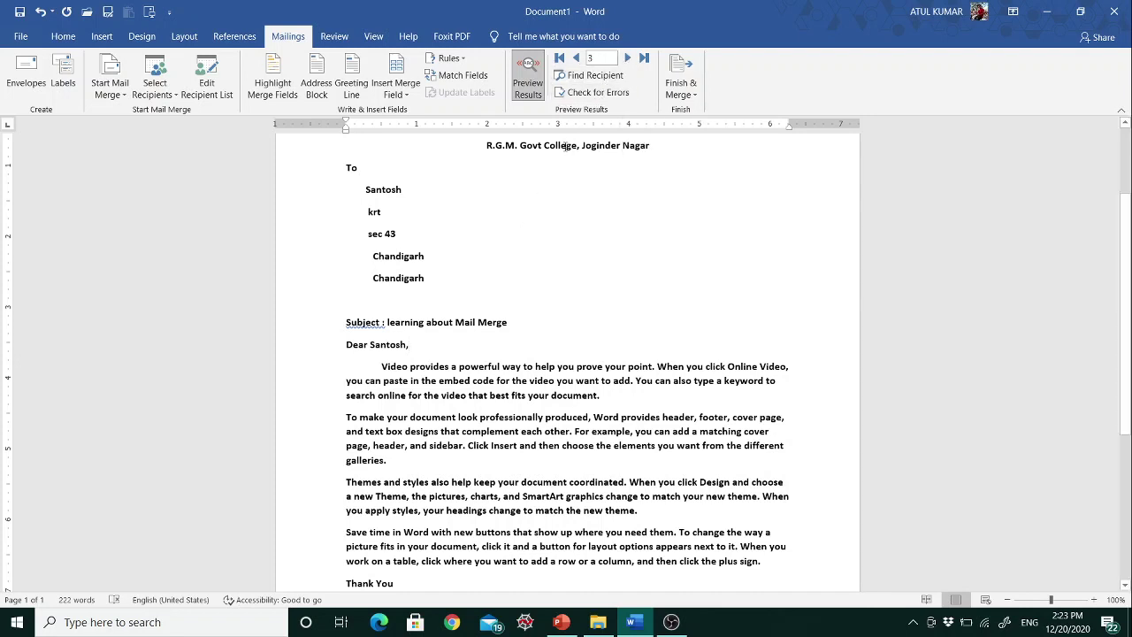
pyautogui.scroll(3, 432, 350)
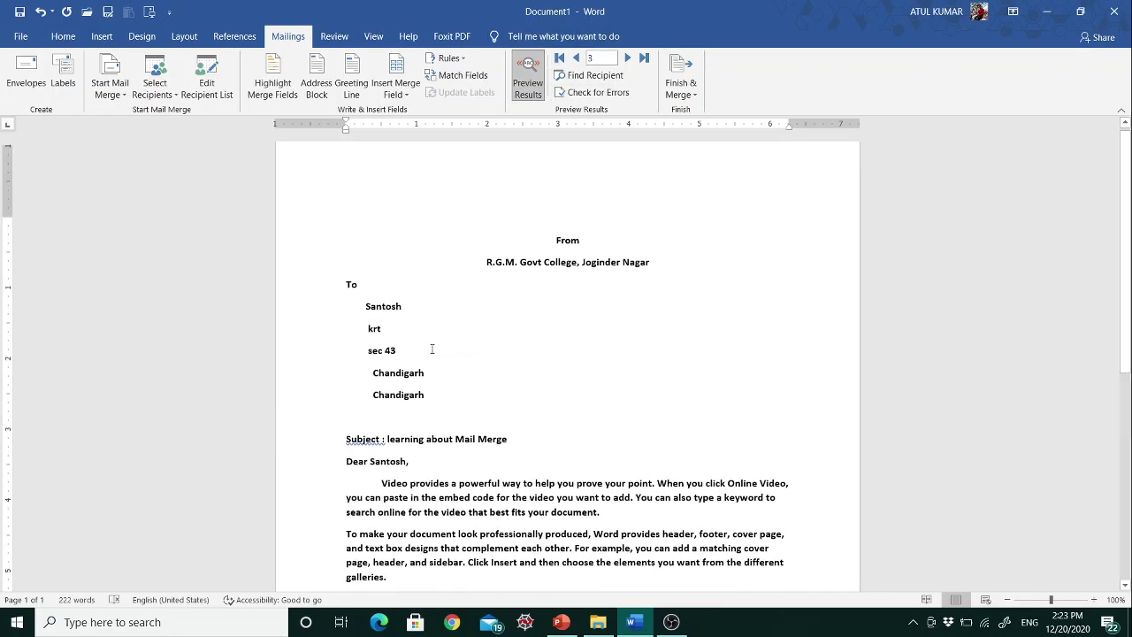
pyautogui.scroll(-10, 431, 349)
pyautogui.scroll(4, 432, 349)
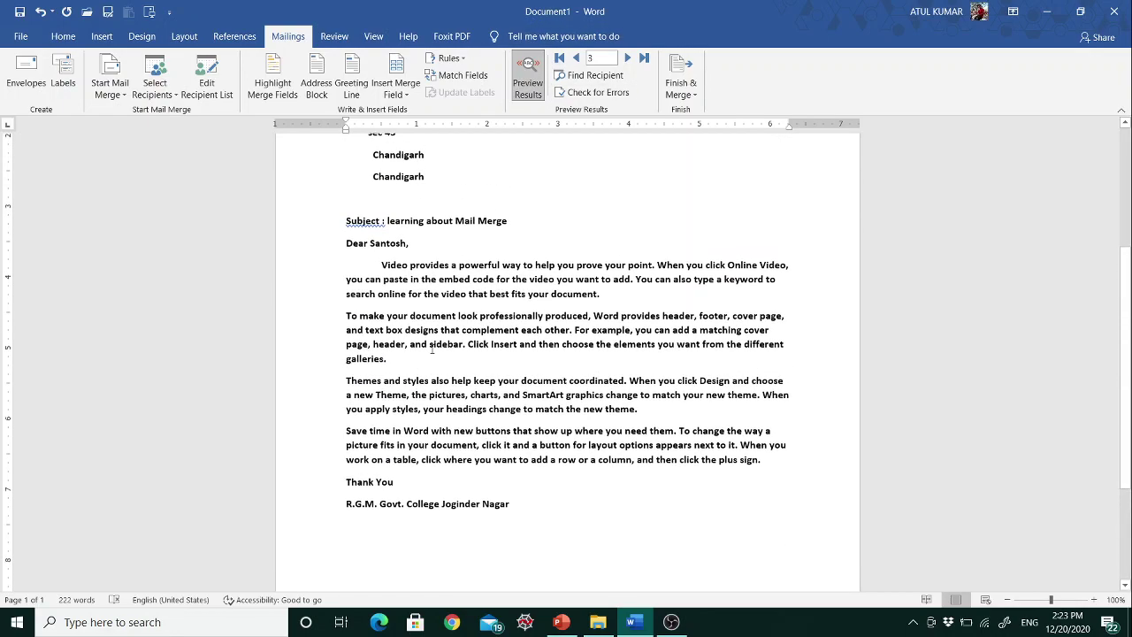
pyautogui.scroll(1, 432, 349)
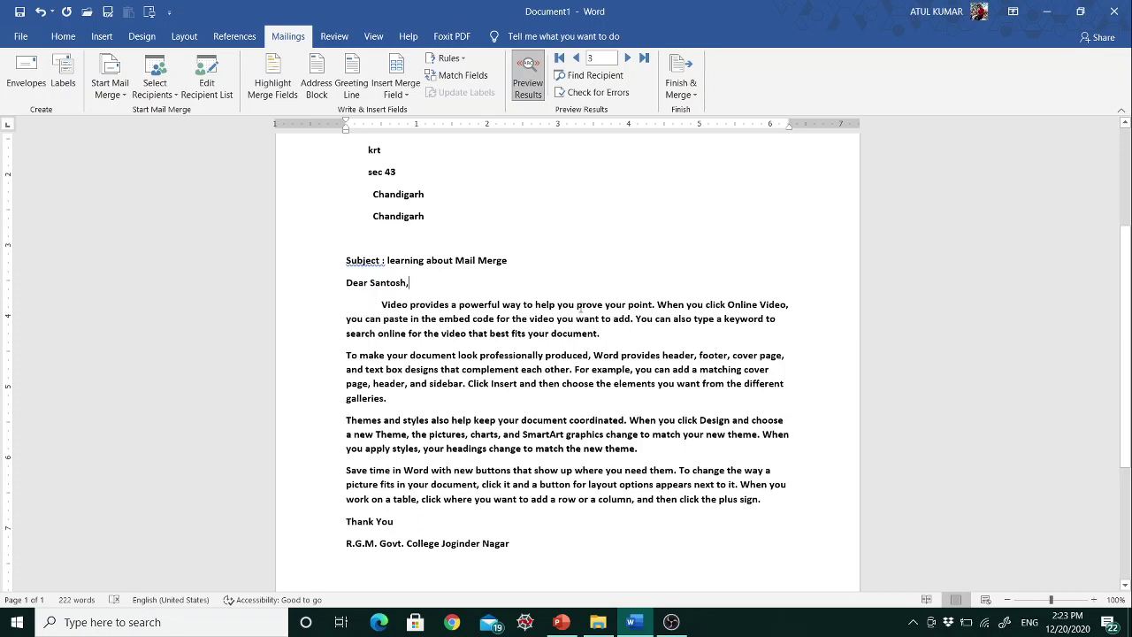
pyautogui.scroll(-2, 579, 307)
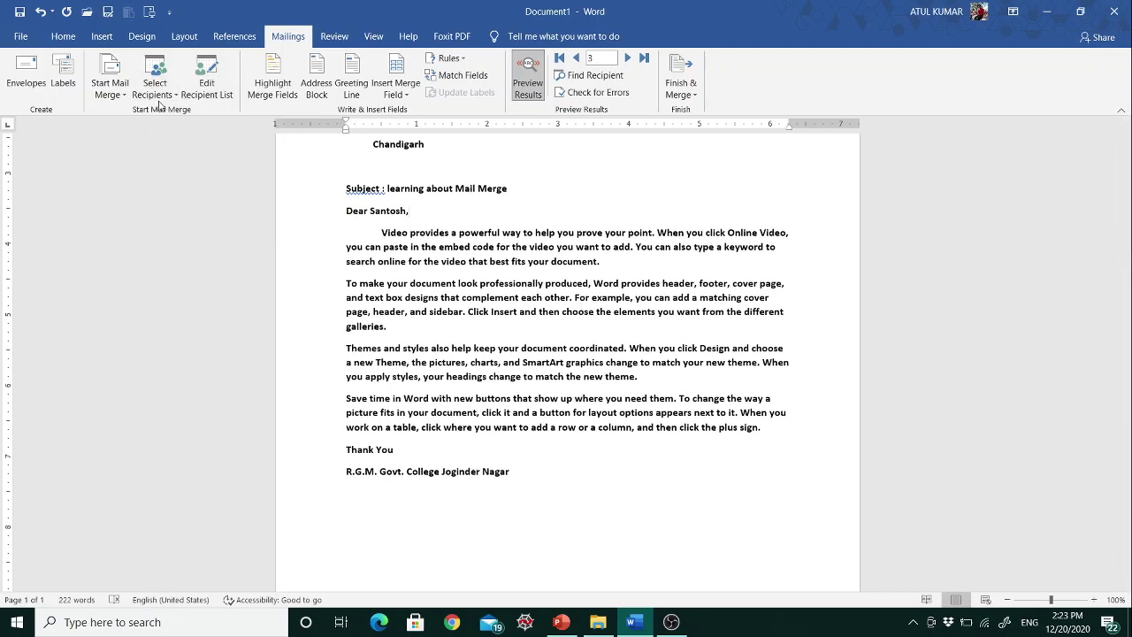
pyautogui.scroll(4, 548, 243)
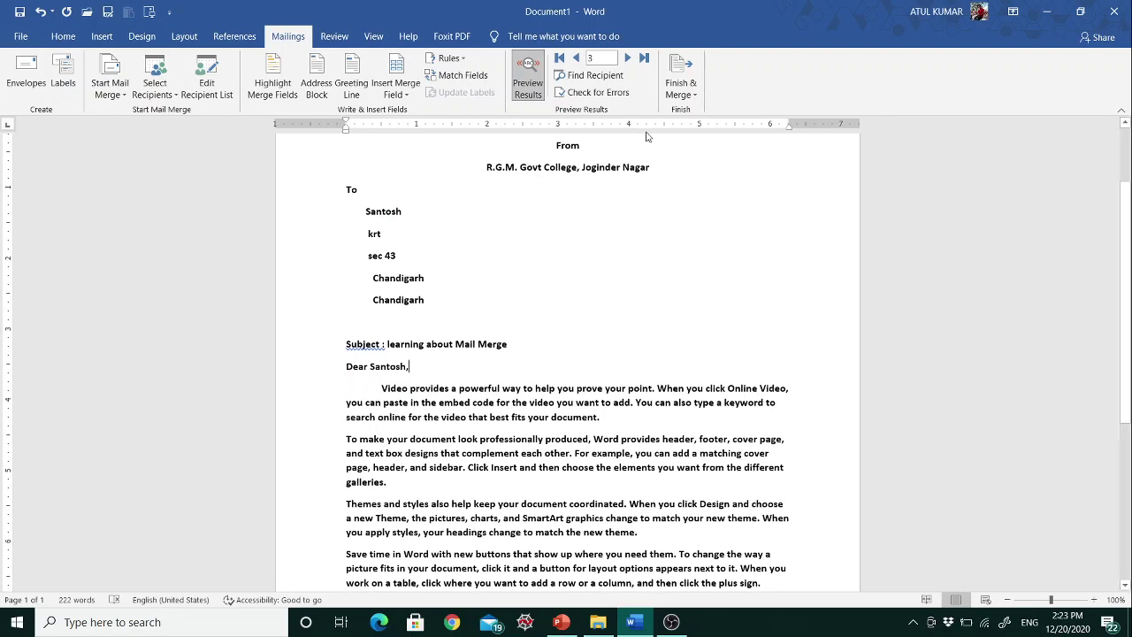
# Step: Merge all records to the printer, using Microsoft Print to PDF with one copy of all pages
pyautogui.click(683, 73)
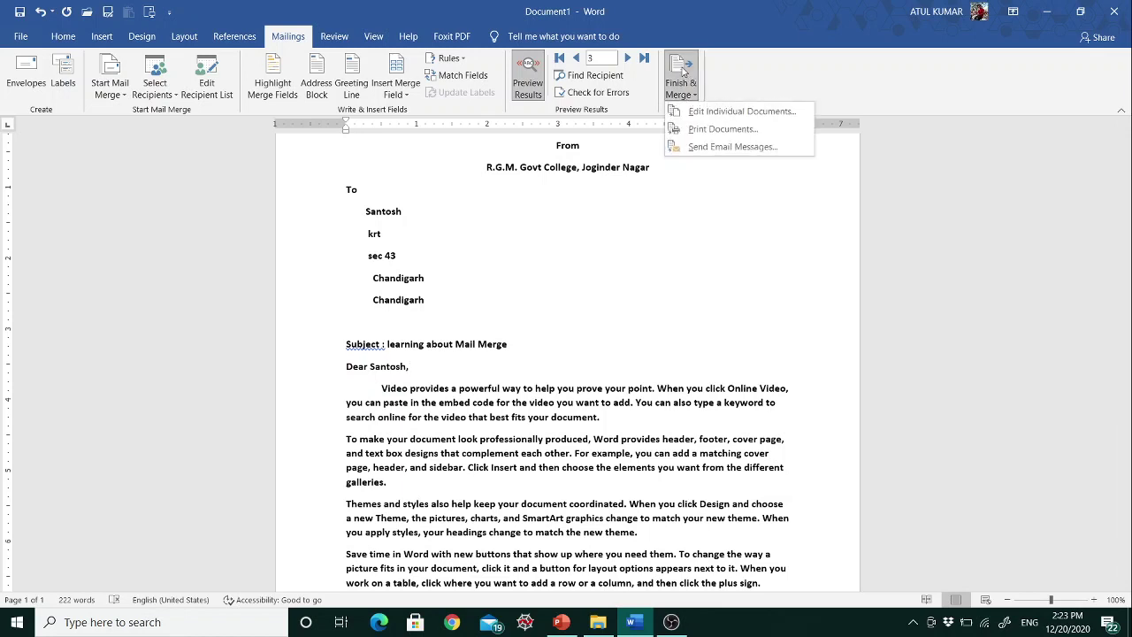
pyautogui.click(710, 130)
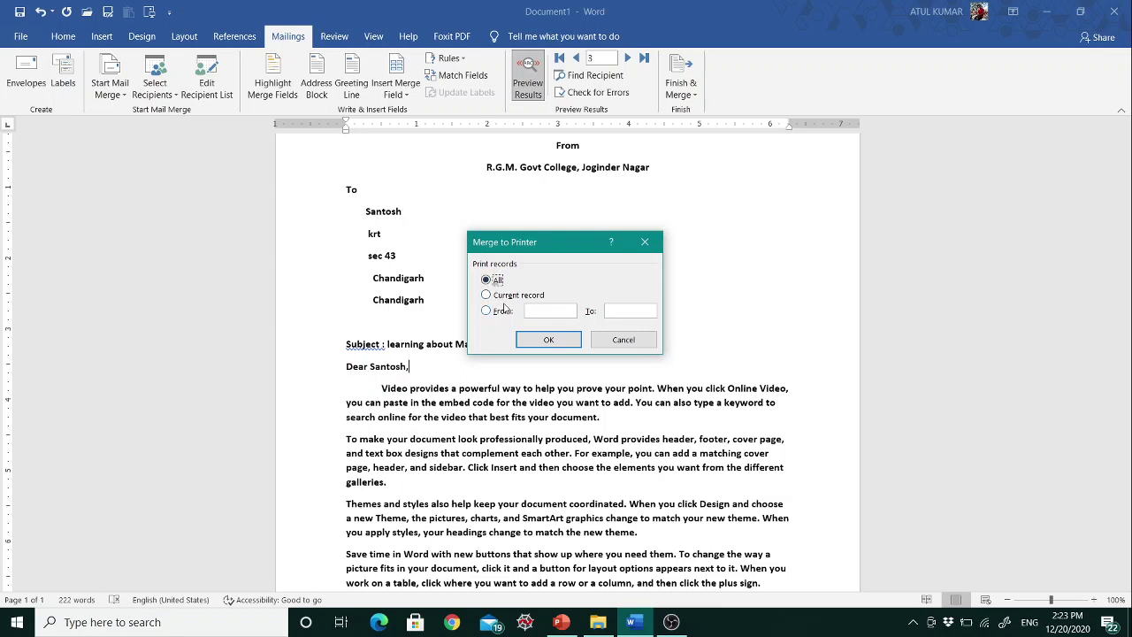
pyautogui.click(502, 314)
pyautogui.write('2')
pyautogui.press('BackSpace')
pyautogui.click(486, 280)
pyautogui.click(548, 340)
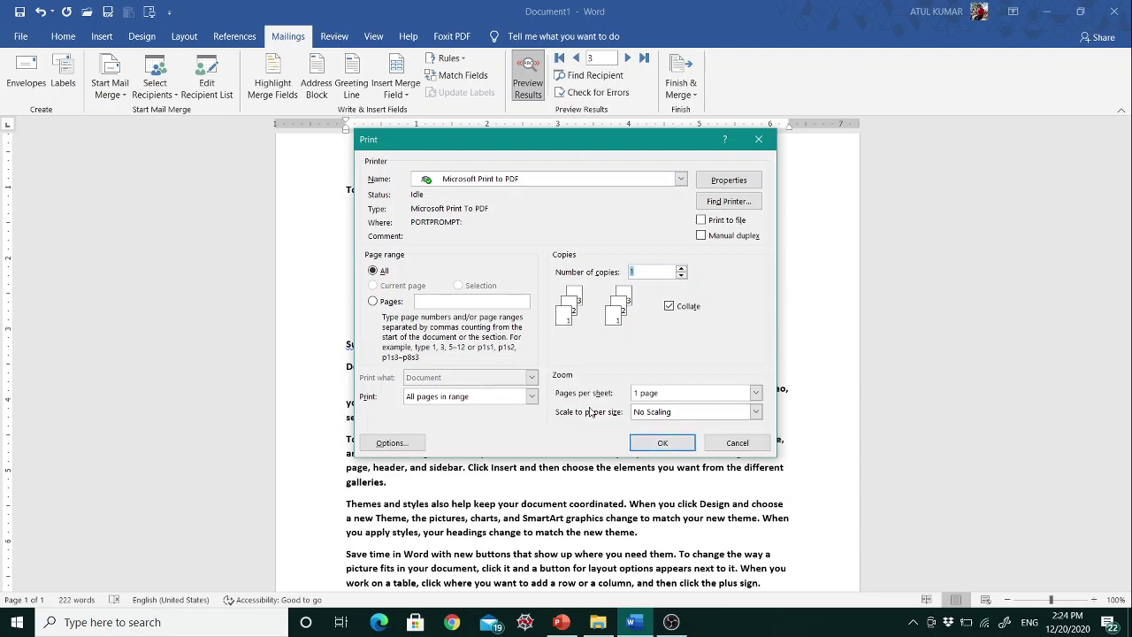
pyautogui.click(685, 443)
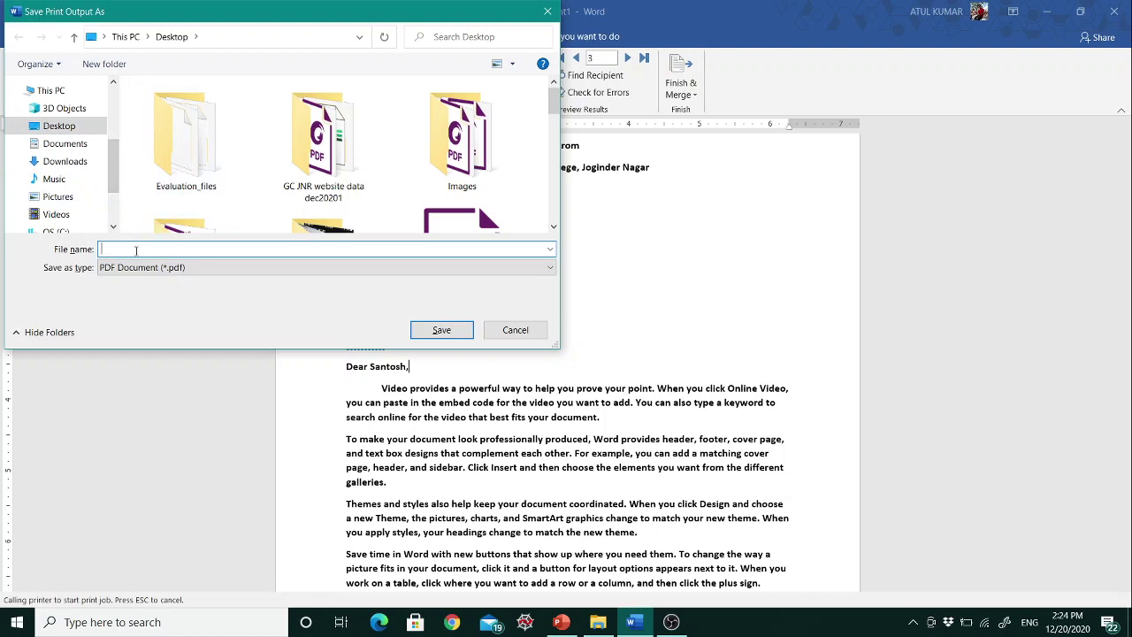
# Step: Save the print output as a PDF named mailmergeletter in the Desktop folder
pyautogui.write('5')
pyautogui.press('BackSpace')
pyautogui.write('mailmergeletter')
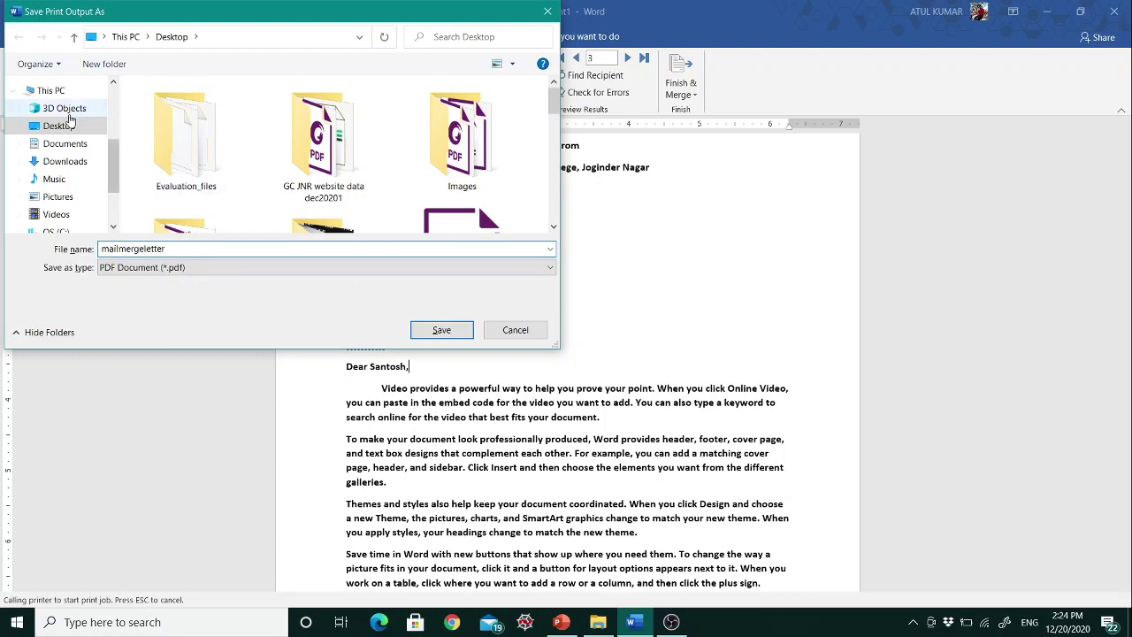
pyautogui.click(48, 130)
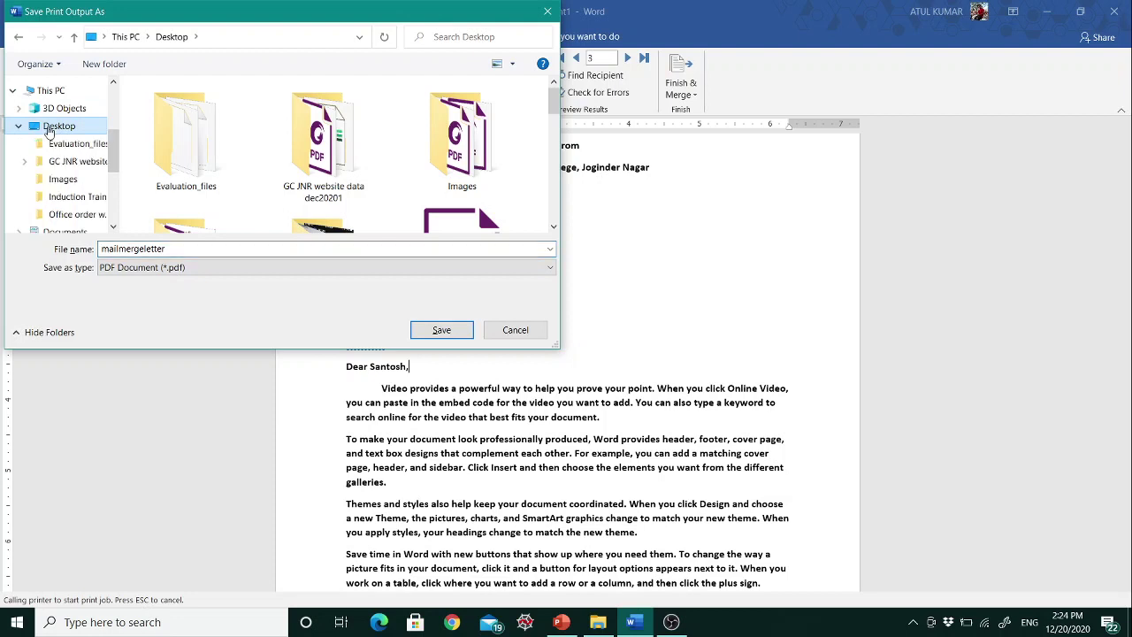
pyautogui.click(442, 330)
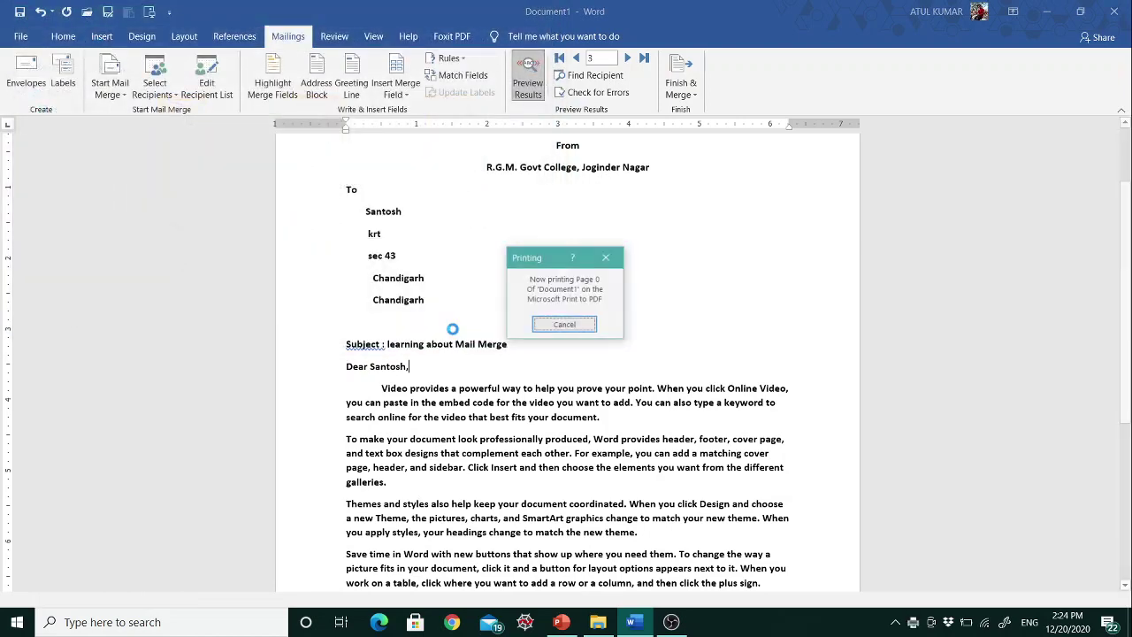
# Step: Minimize the open Word and PowerPoint windows and open the mailmergeletter PDF from the desktop
pyautogui.click(1042, 8)
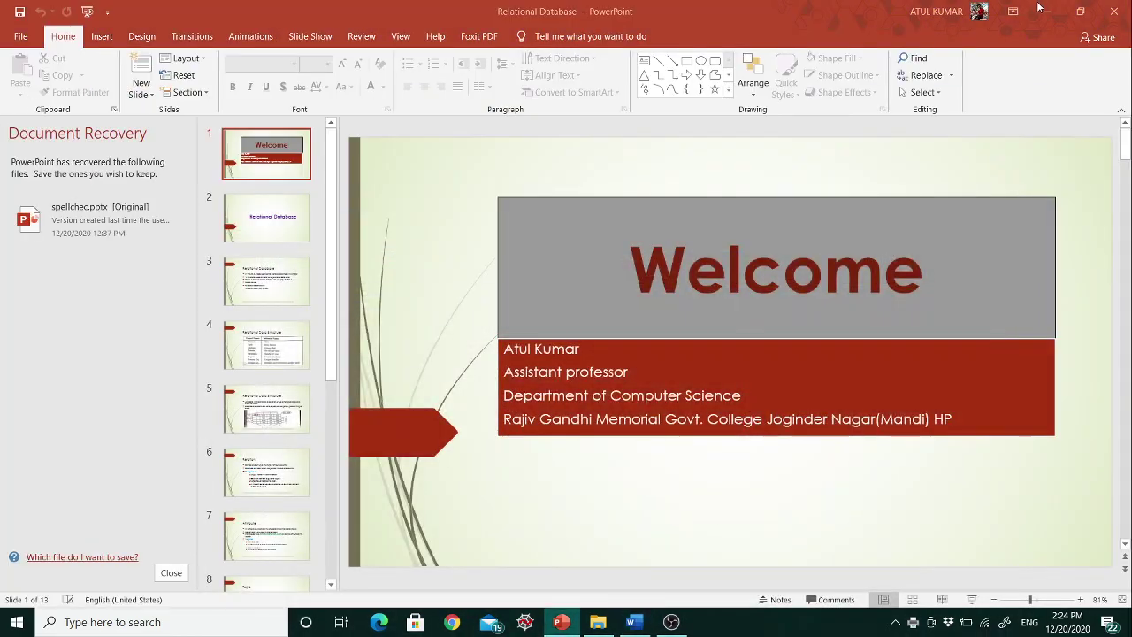
pyautogui.click(1041, 9)
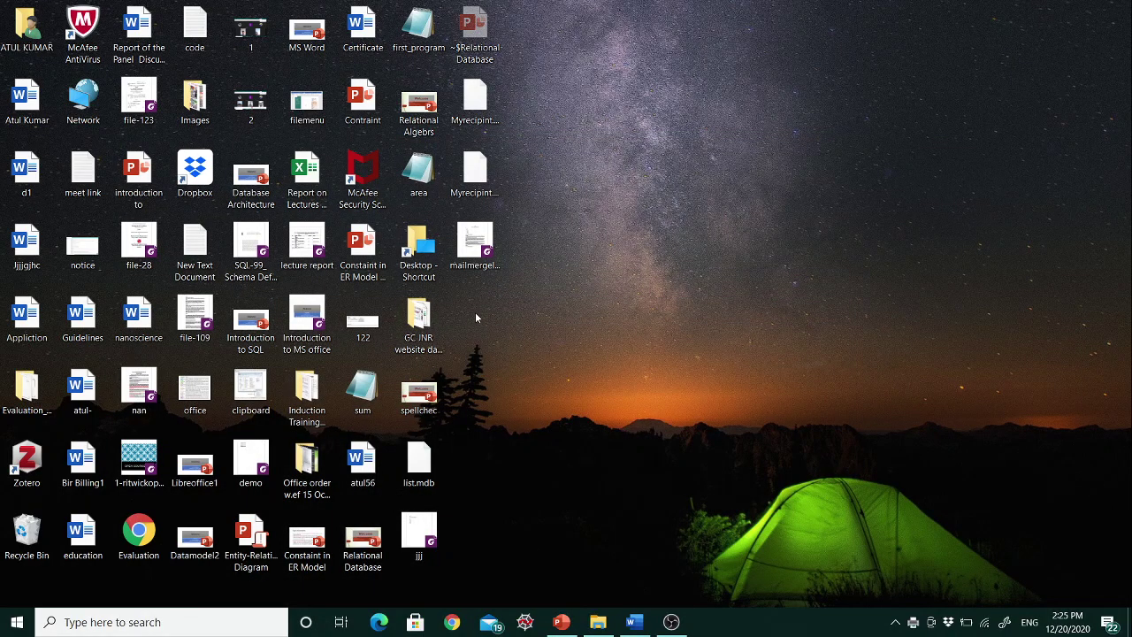
pyautogui.click(482, 259)
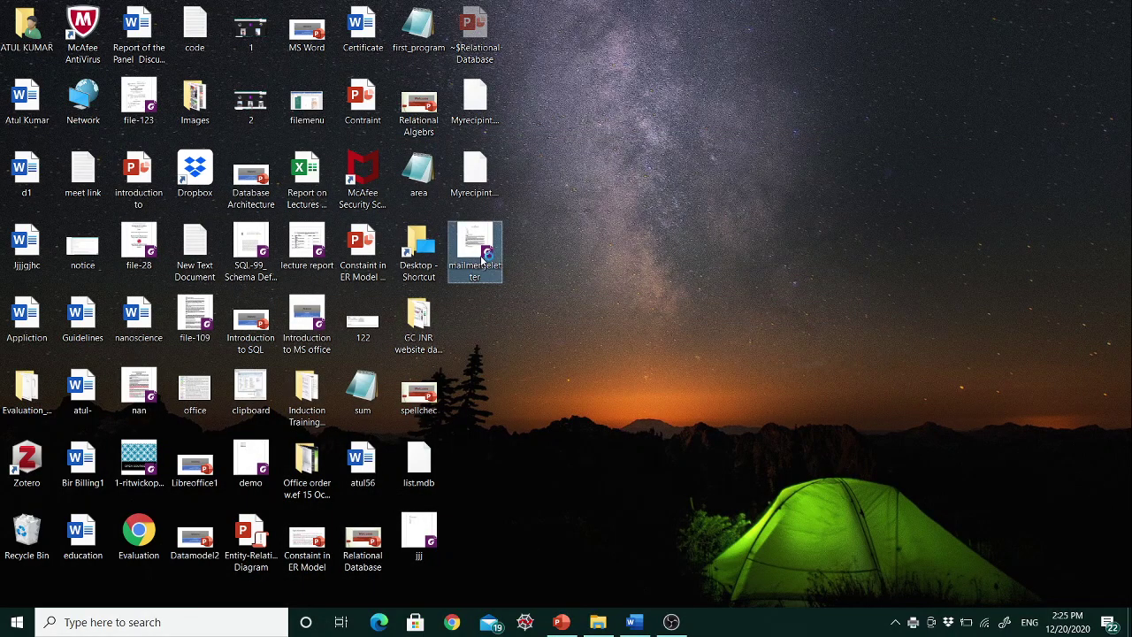
pyautogui.doubleClick(483, 258)
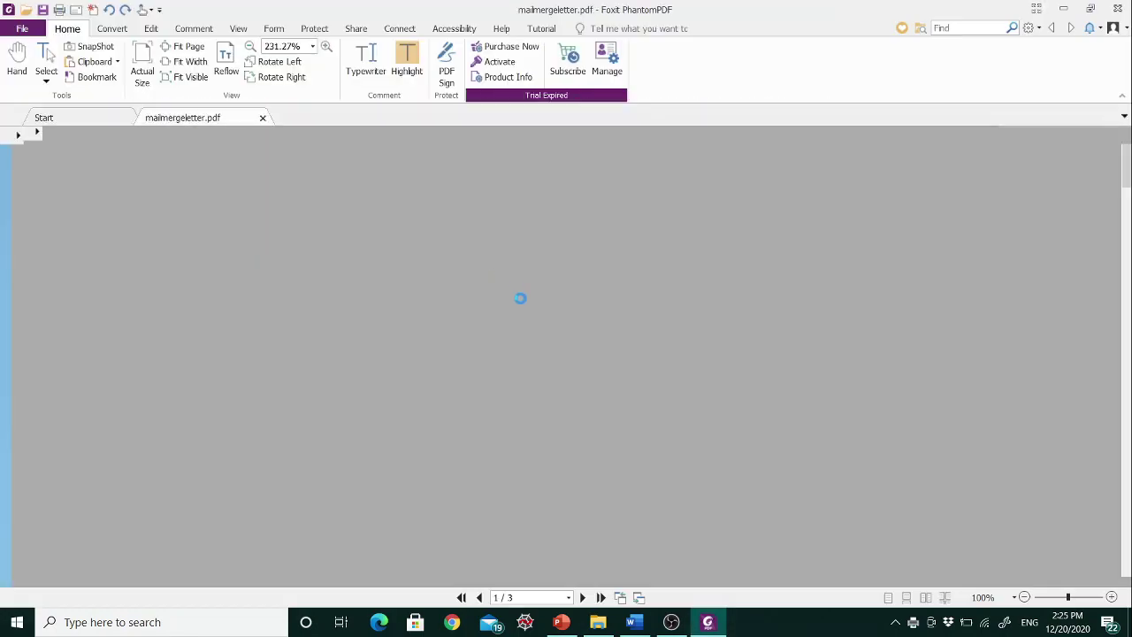
# Step: Look through the merged letters on all three pages of the PDF, and switch back to the letter in Word
pyautogui.scroll(-5, 647, 306)
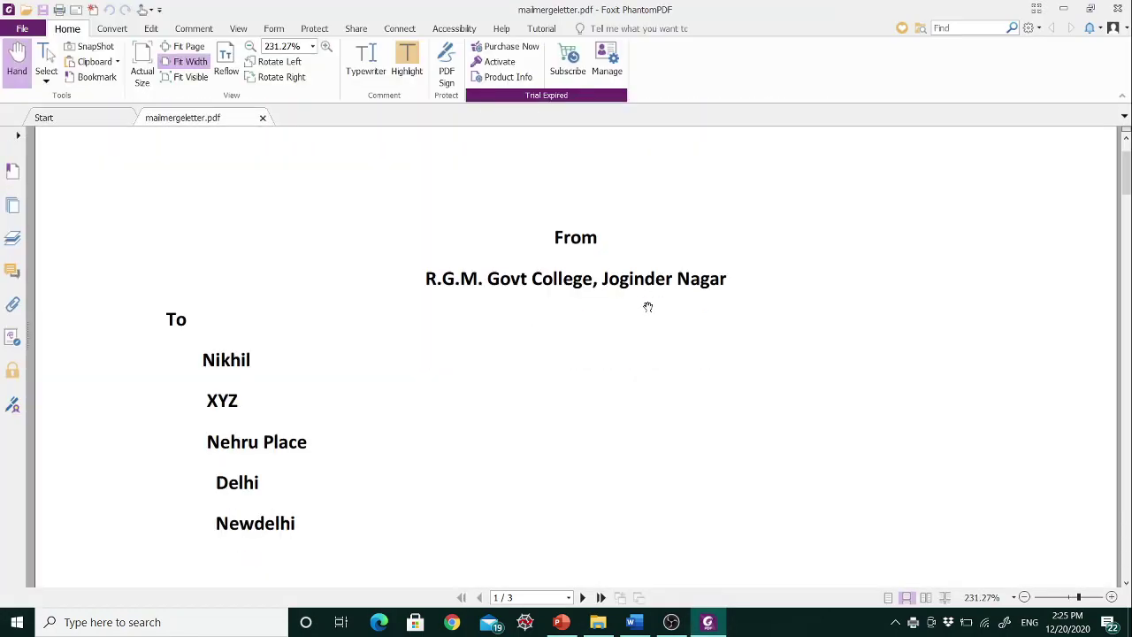
pyautogui.scroll(-20, 647, 307)
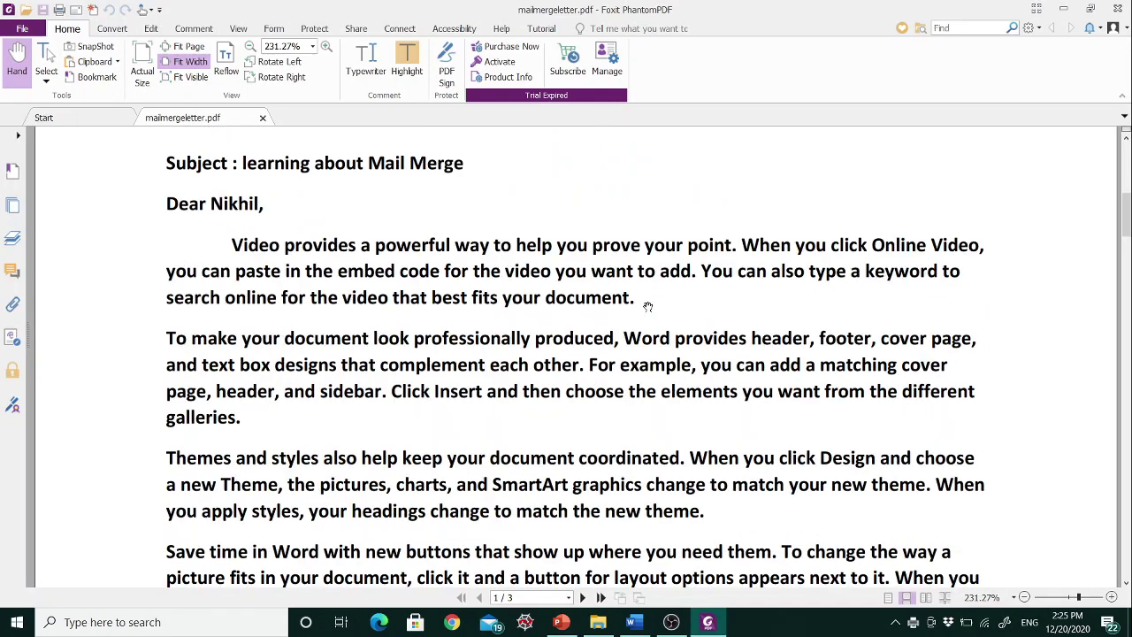
pyautogui.scroll(-15, 647, 307)
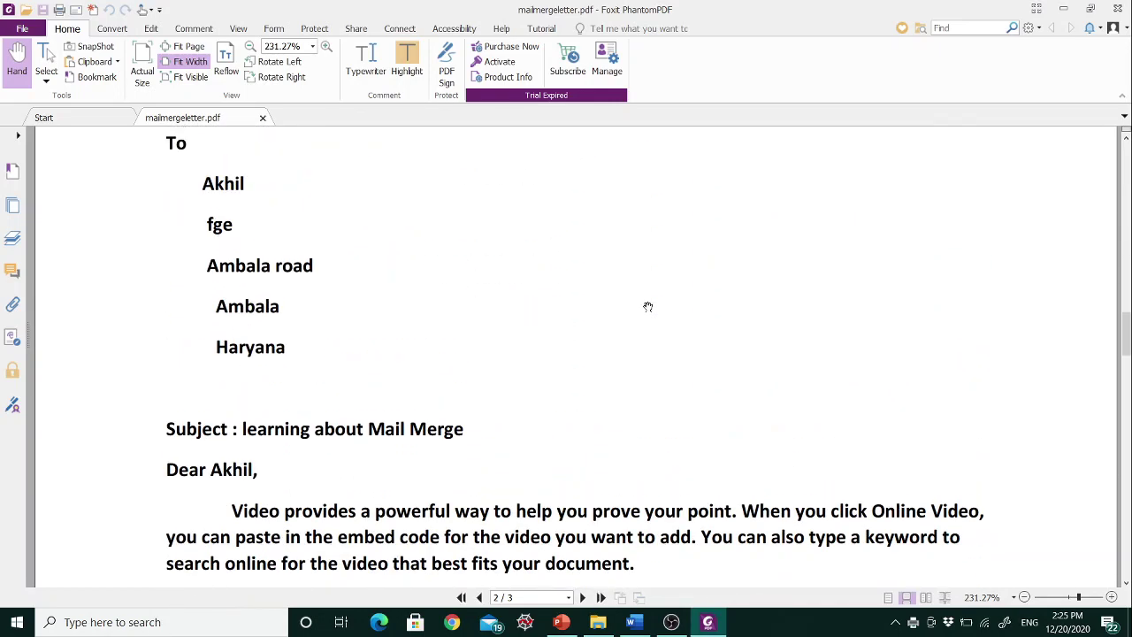
pyautogui.scroll(-8, 648, 307)
pyautogui.scroll(-15, 648, 307)
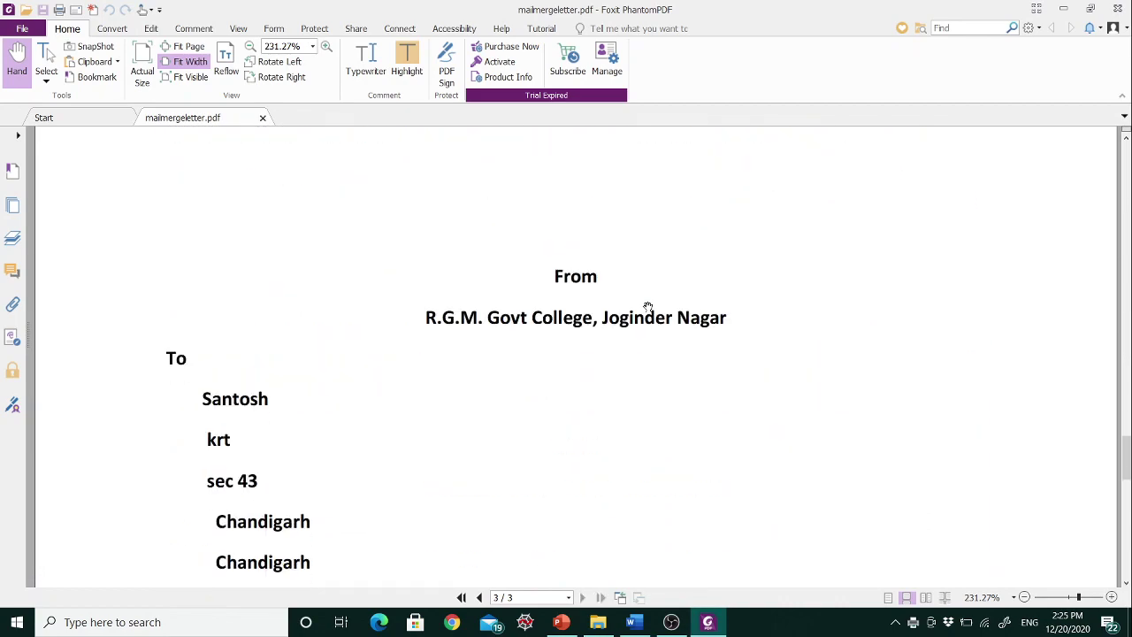
pyautogui.press('Home')
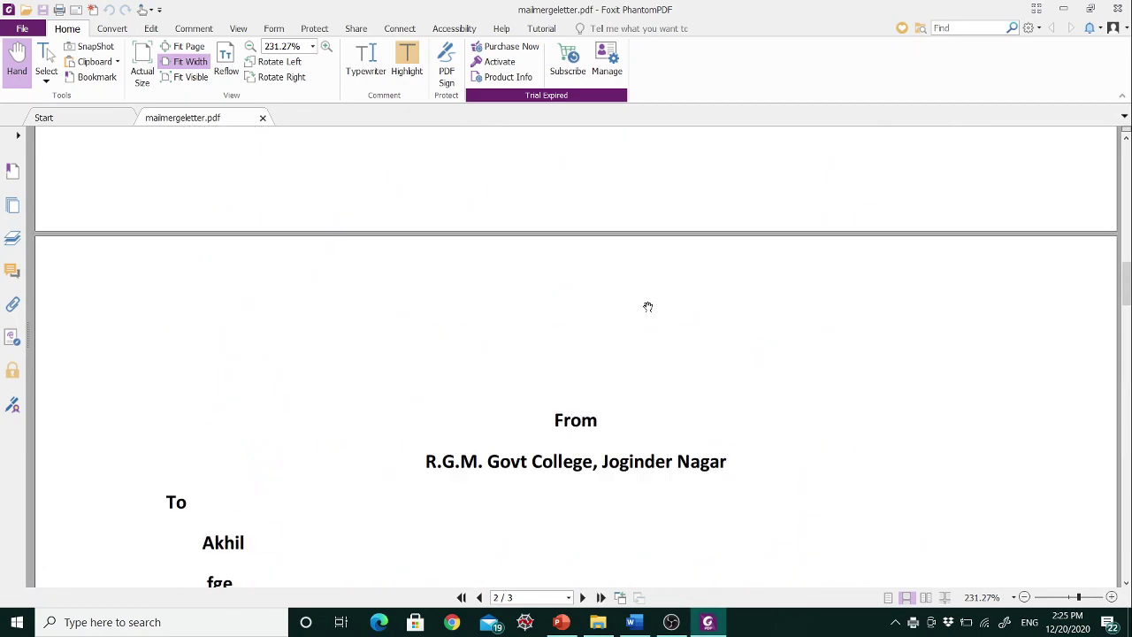
pyautogui.click(635, 622)
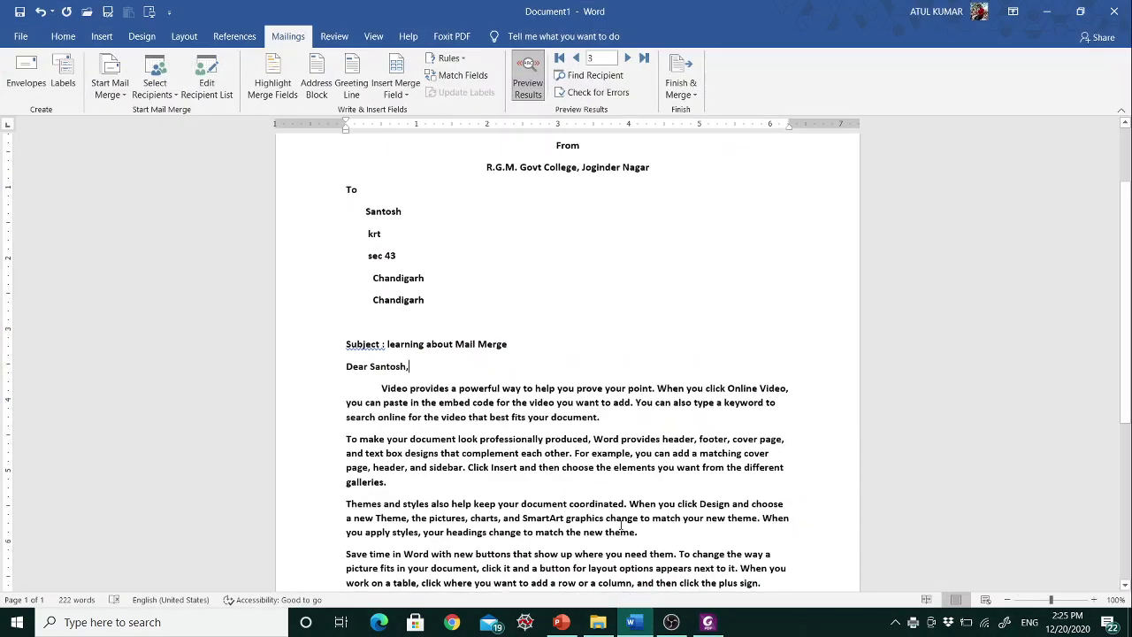